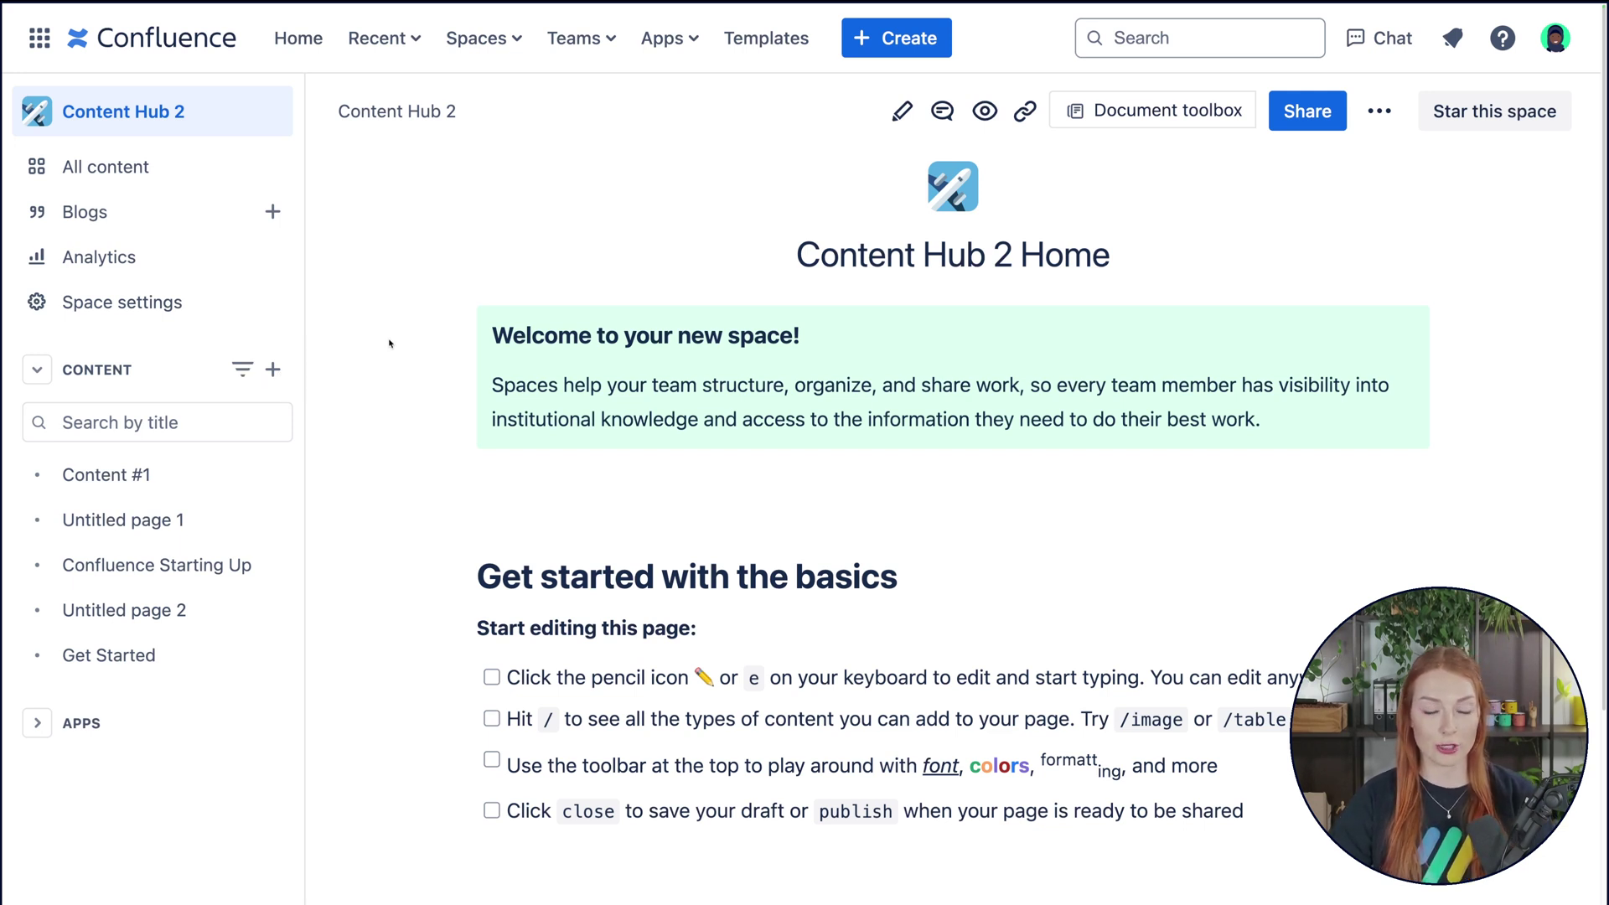
# - Create a new page in Content Hub 2 and title it 'Let's Get Started'
pyautogui.click(272, 369)
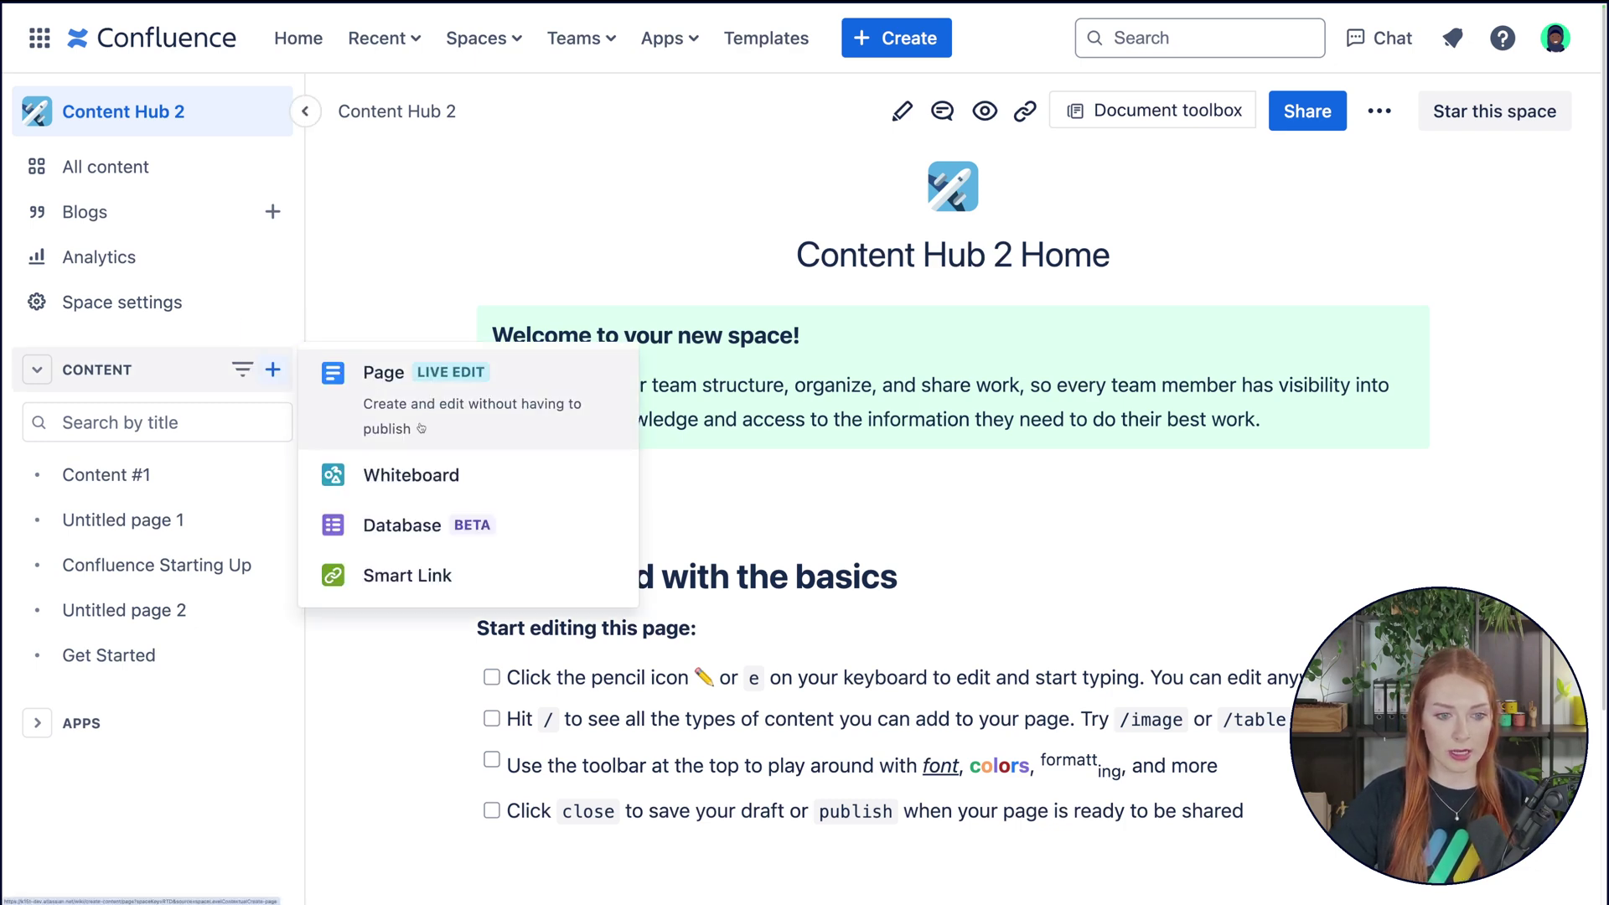
pyautogui.click(470, 414)
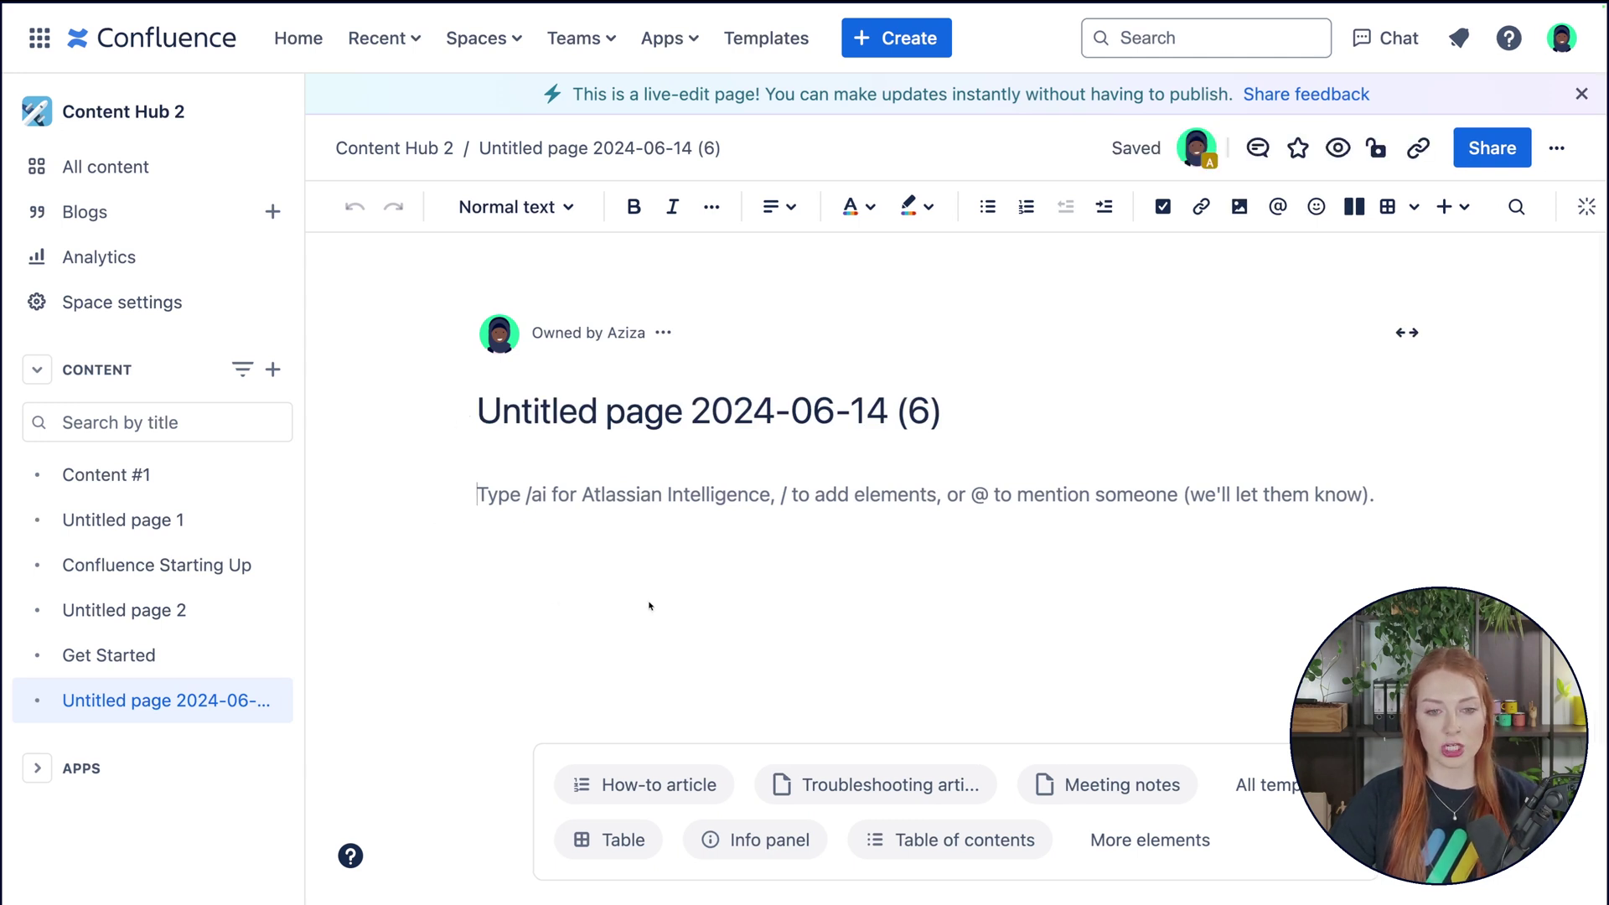
pyautogui.moveTo(943, 409); pyautogui.dragTo(475, 422)
pyautogui.press('BackSpace')
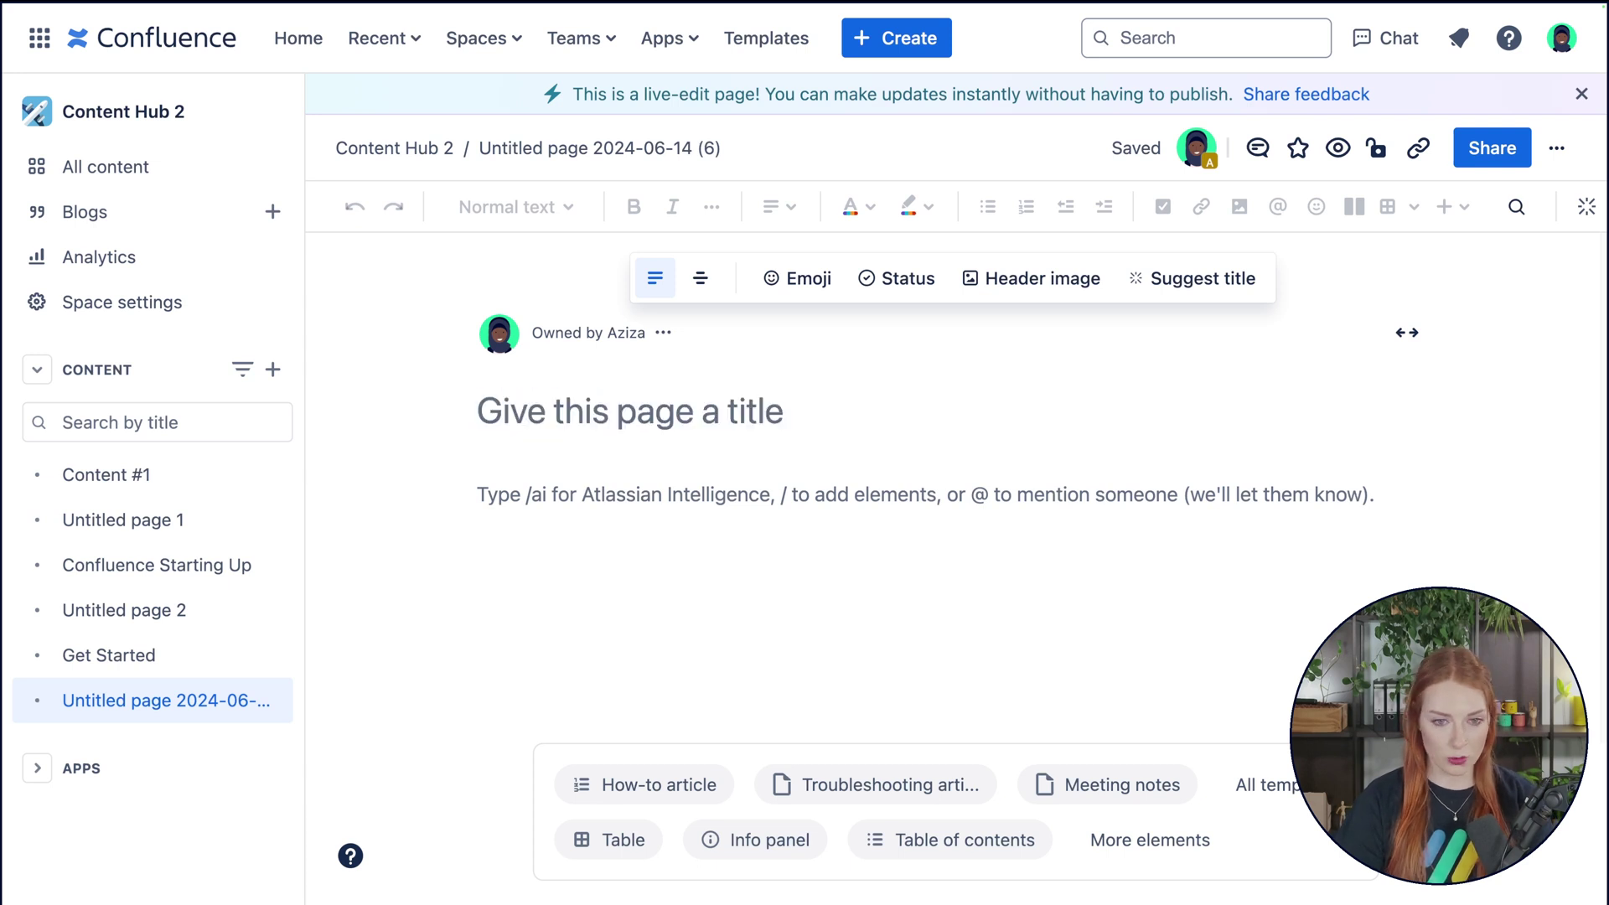
pyautogui.write("Let's ")
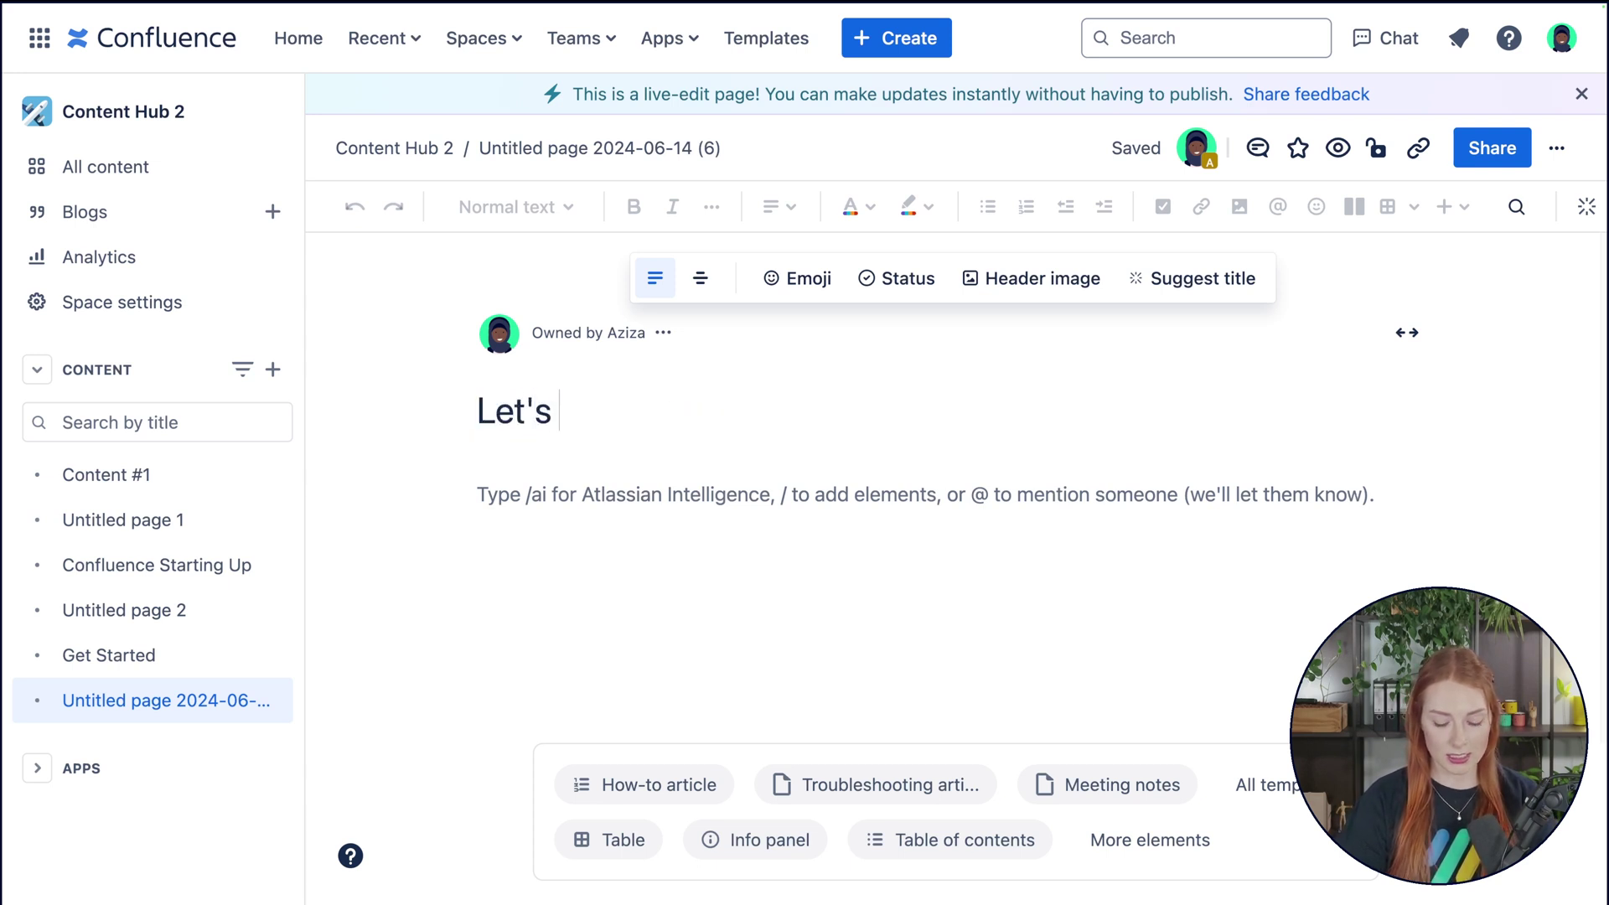
pyautogui.write('Get Started')
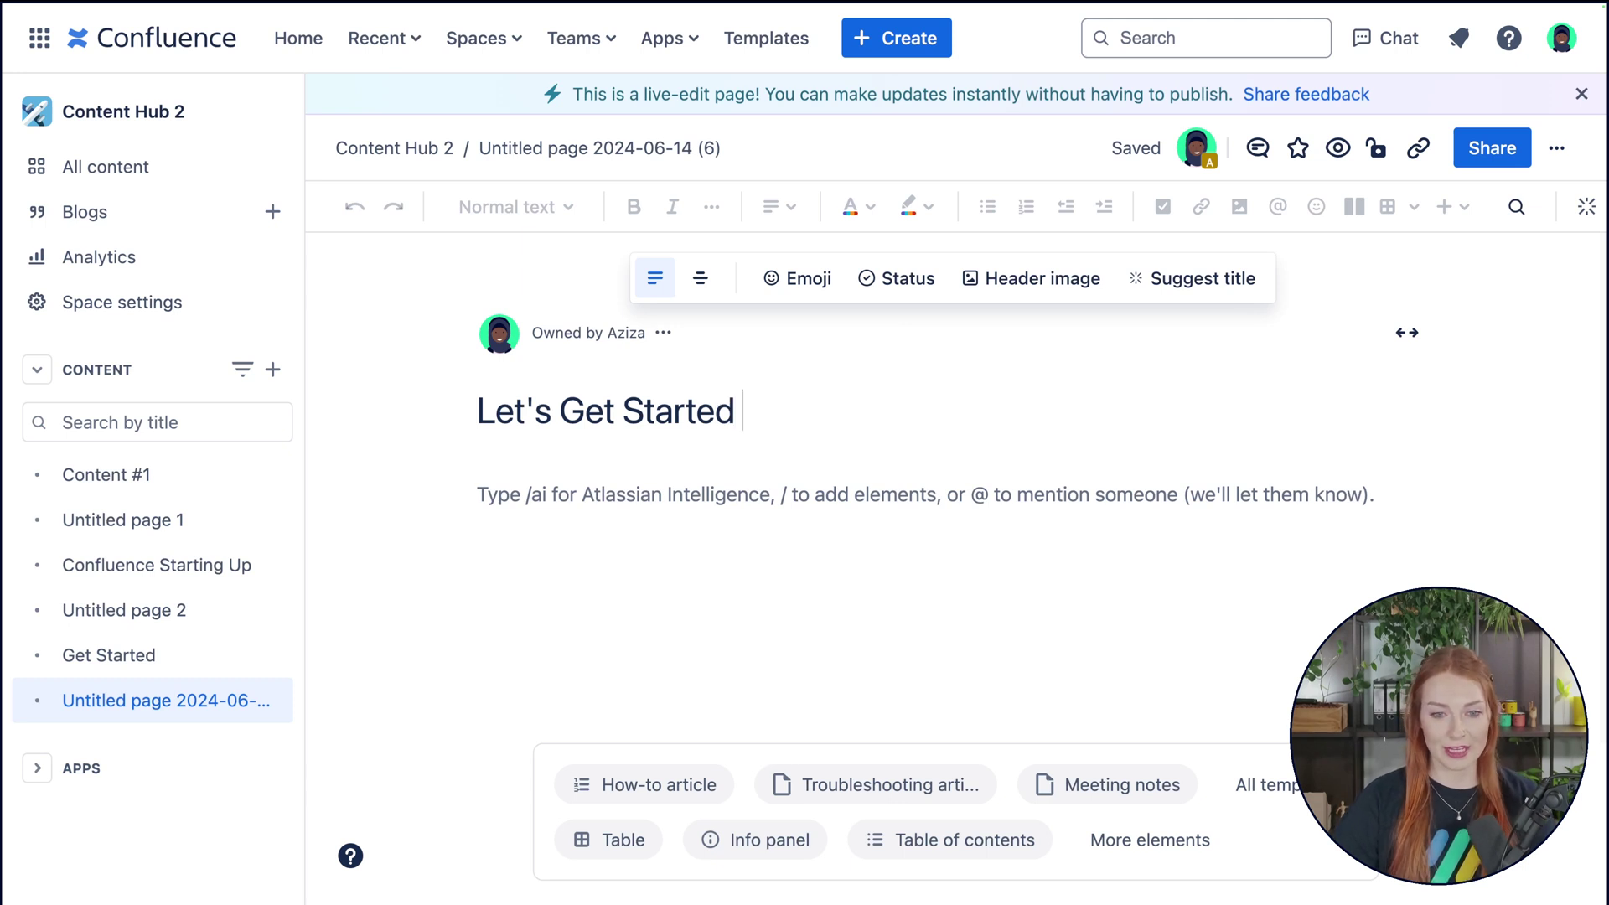
# - Set the Unsplash 'started' Scrabble tiles photo as the header, positioned so NOW shows
pyautogui.moveTo(813, 407)
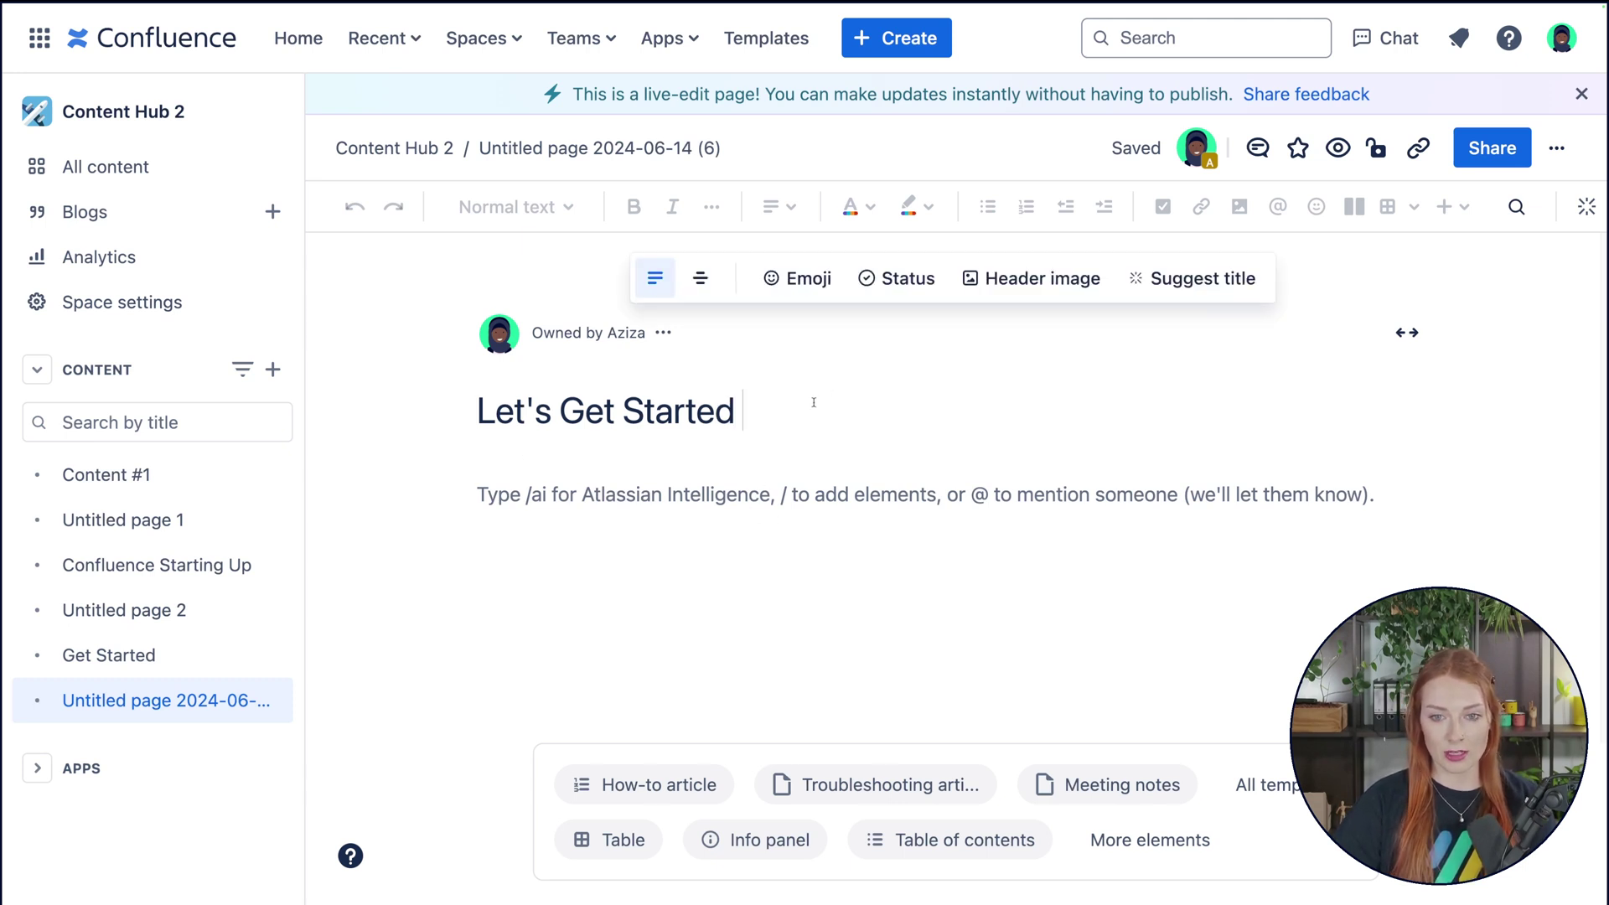
pyautogui.click(1024, 285)
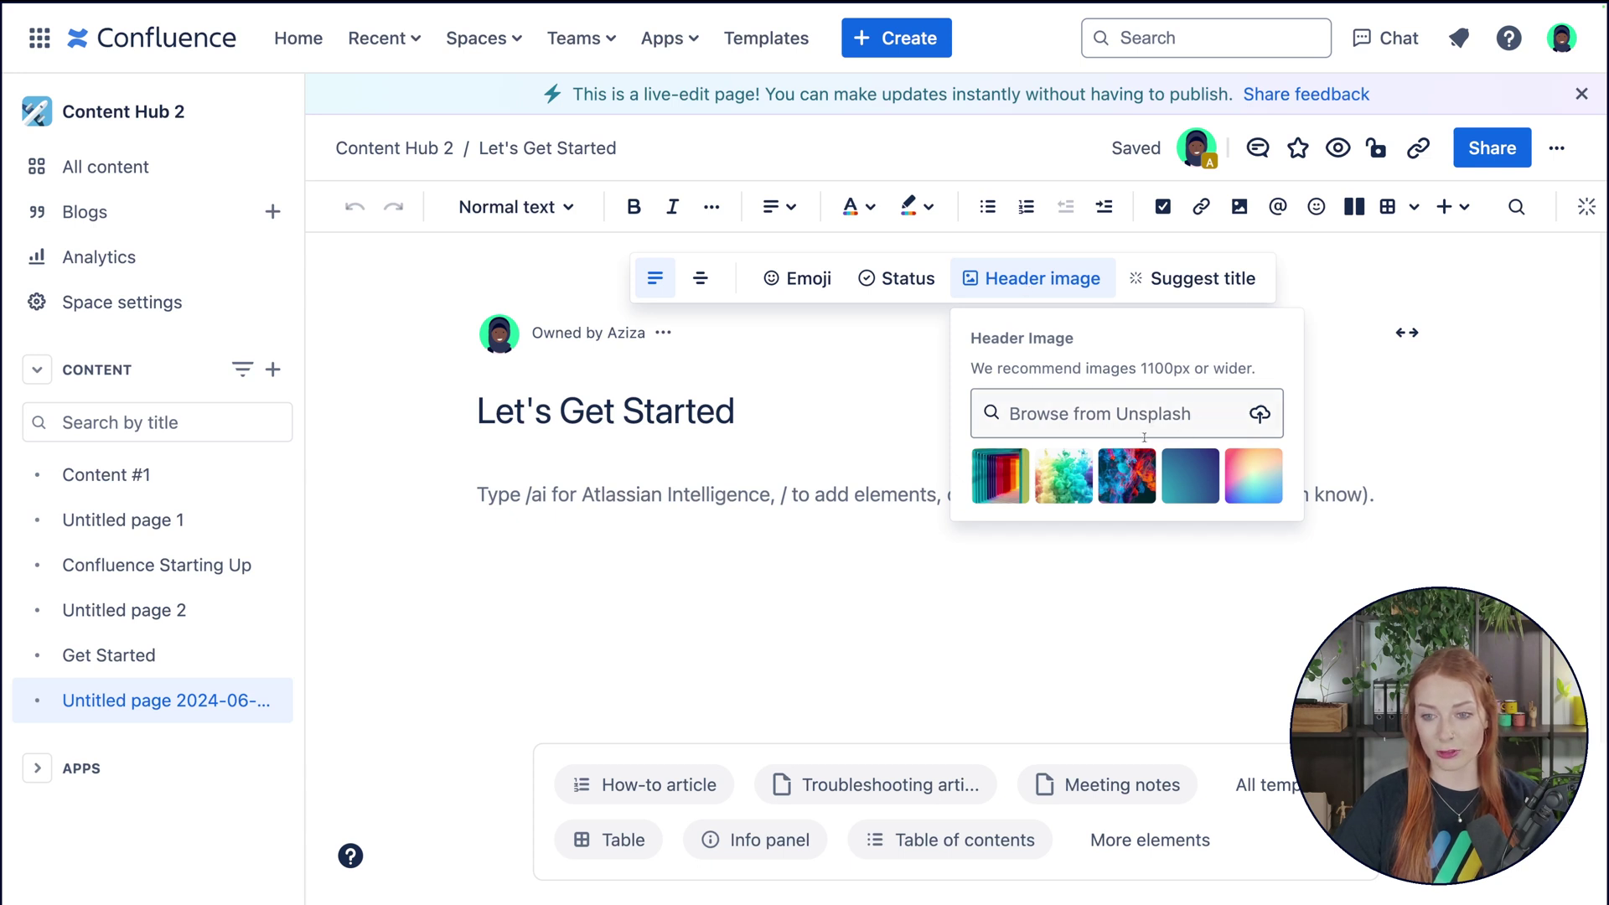
pyautogui.click(1214, 411)
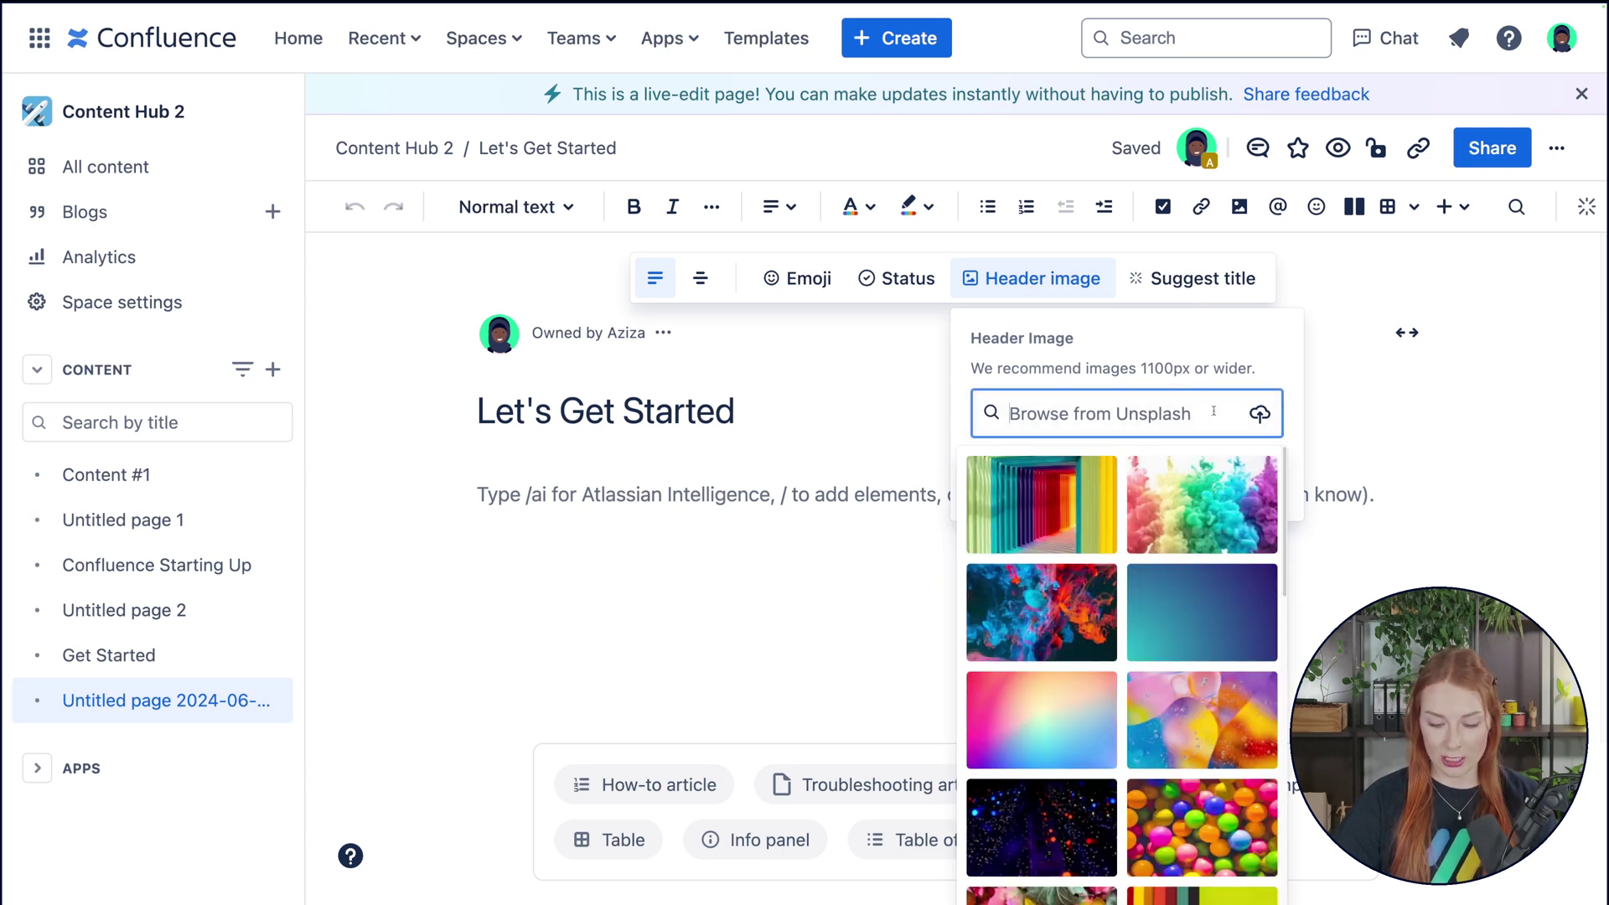
pyautogui.write('started')
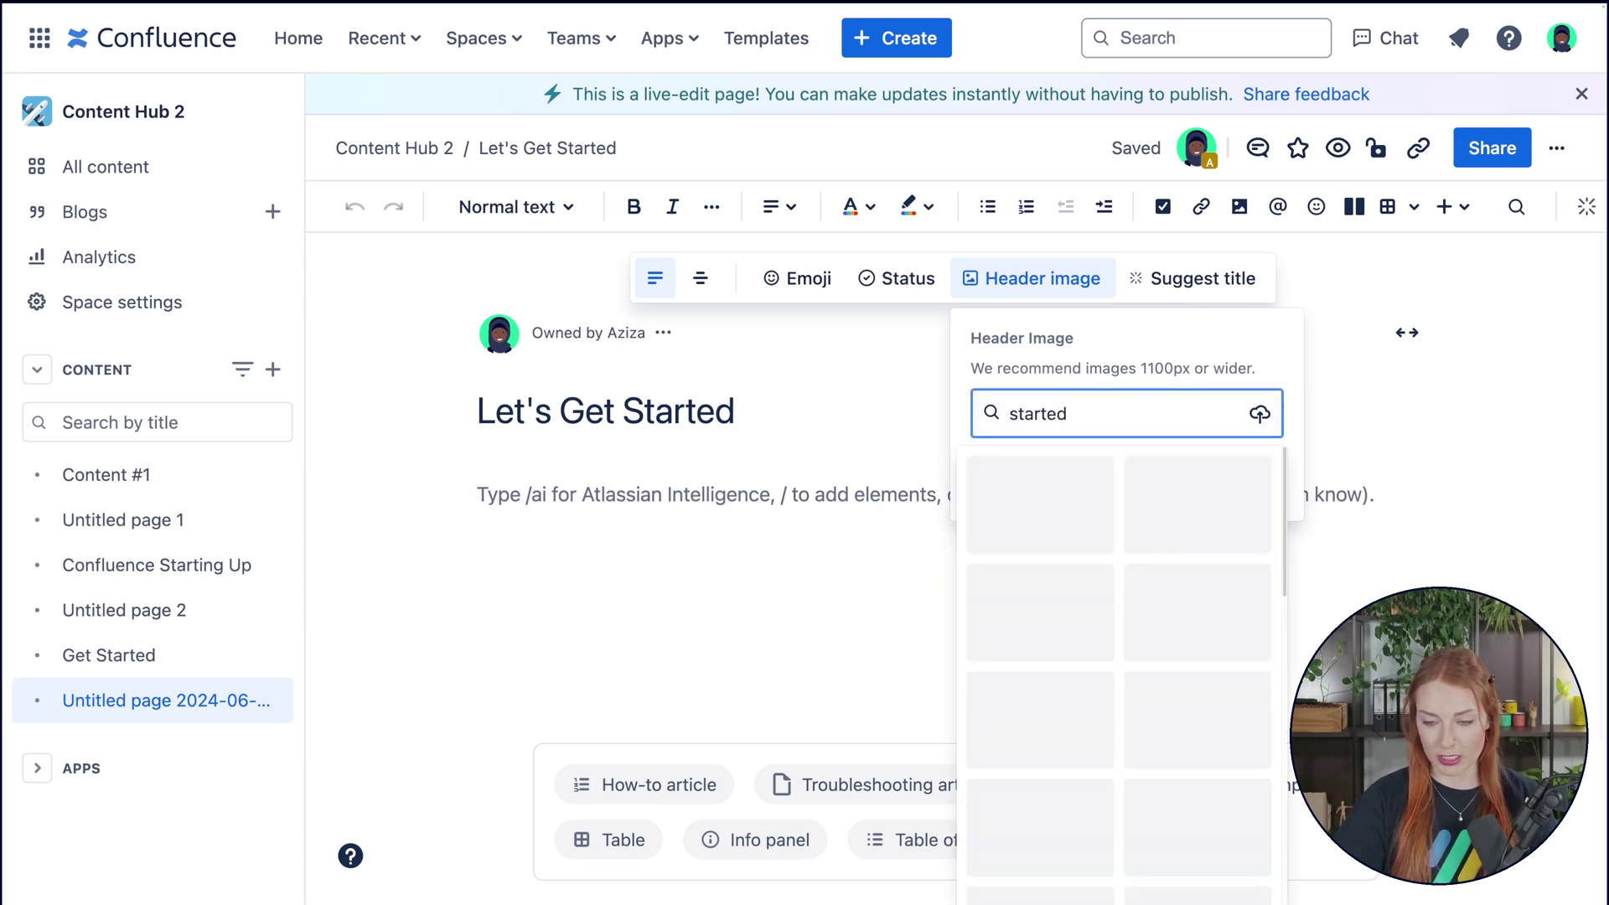
pyautogui.scroll(-3, 1137, 697)
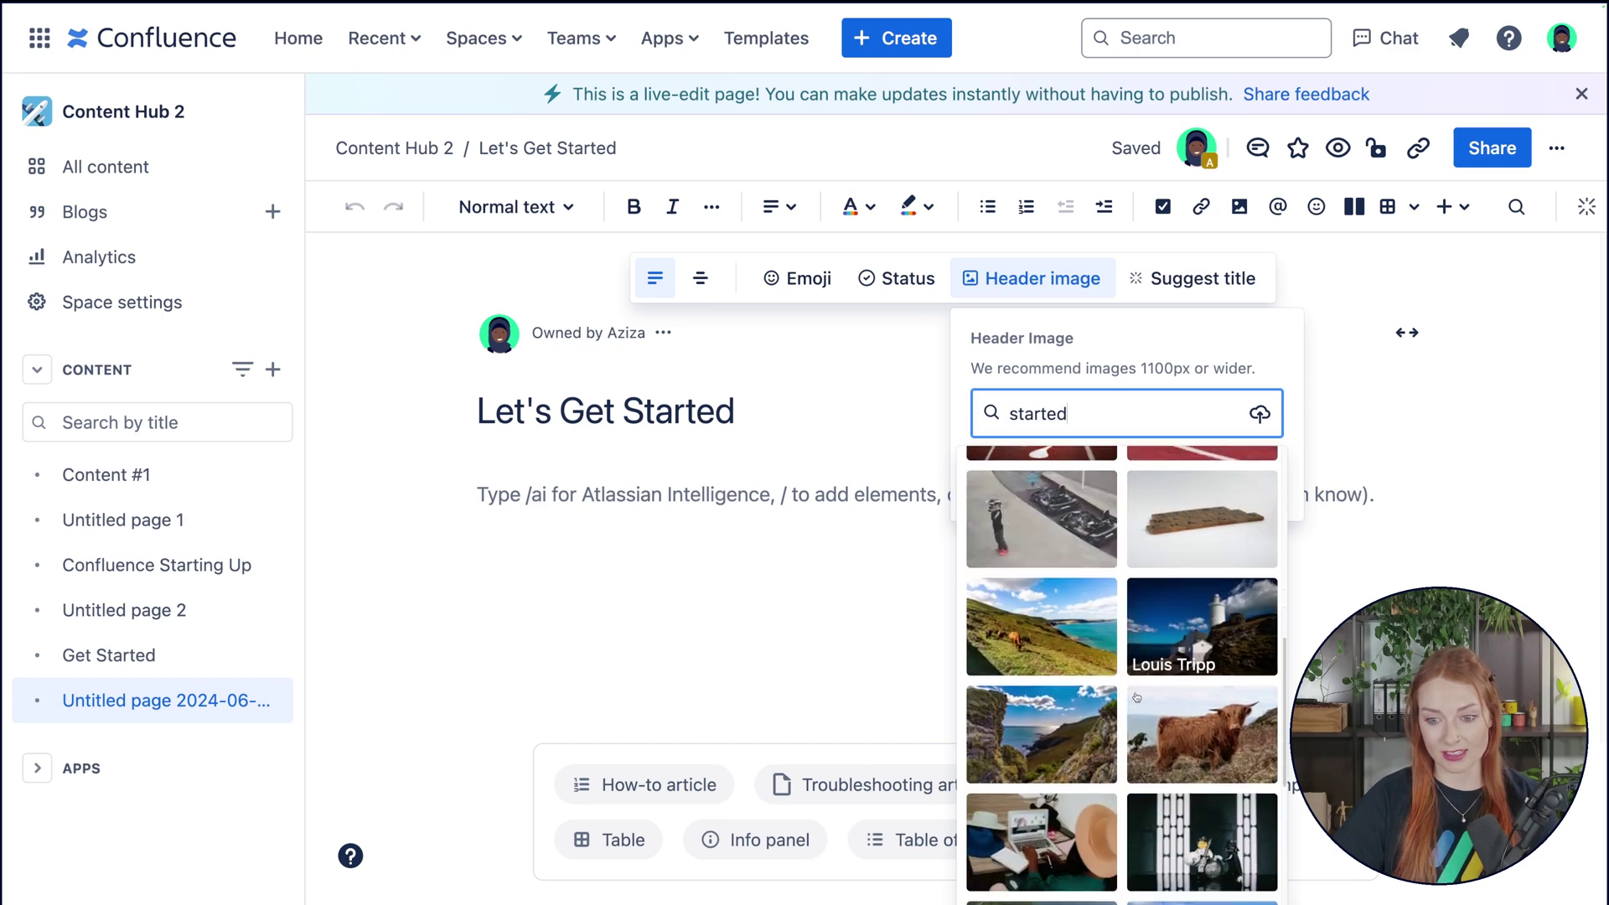
pyautogui.scroll(5, 1137, 696)
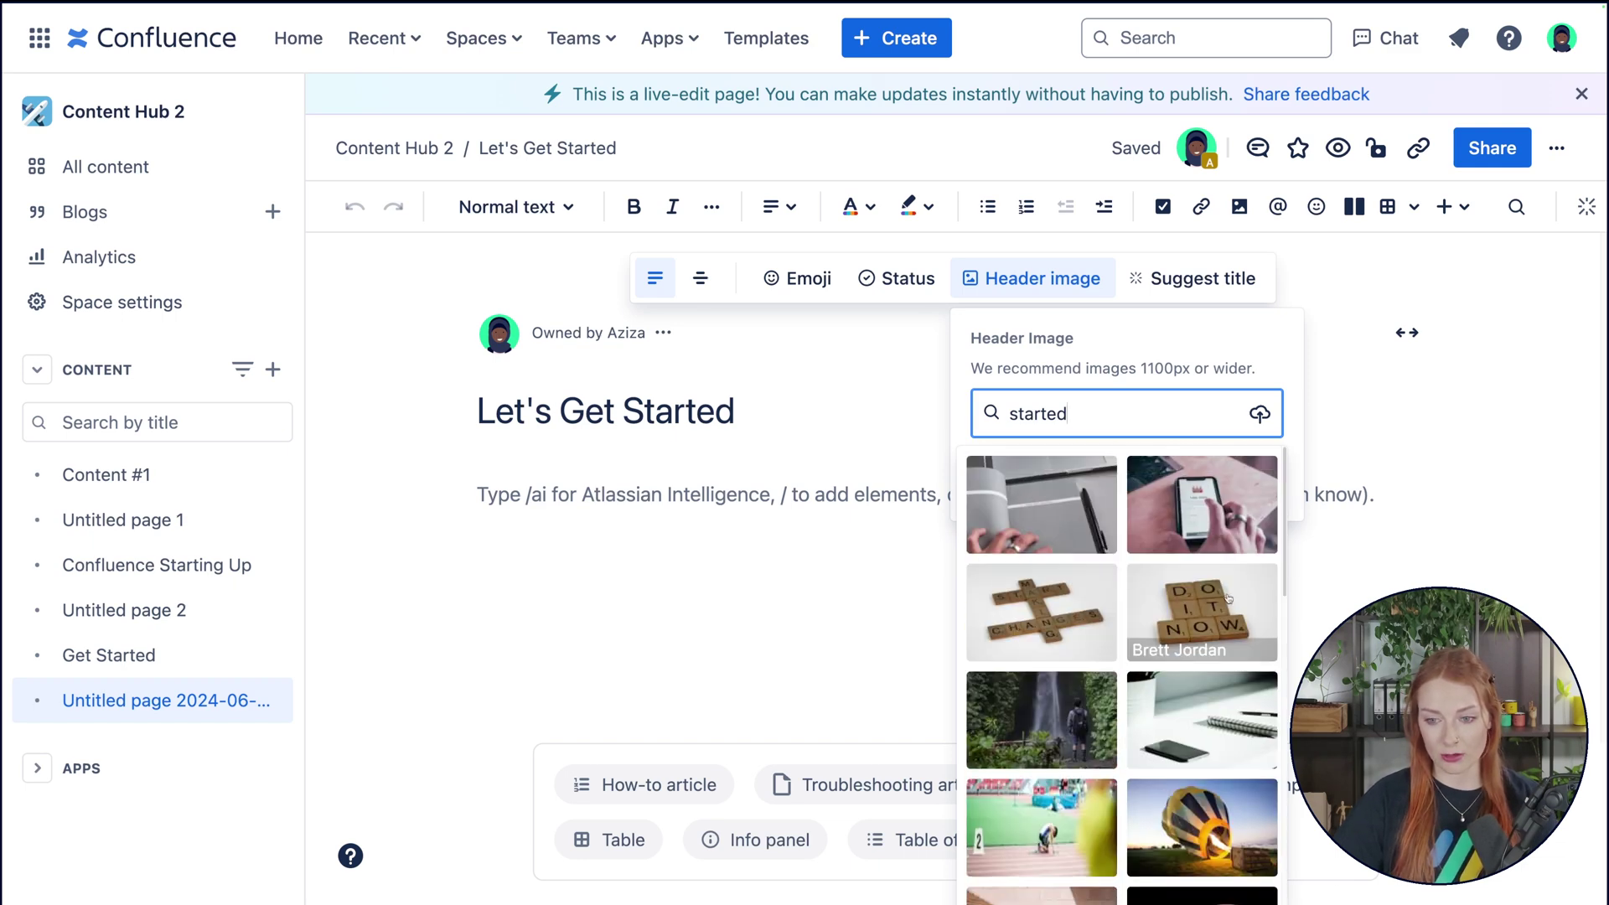
pyautogui.click(1228, 607)
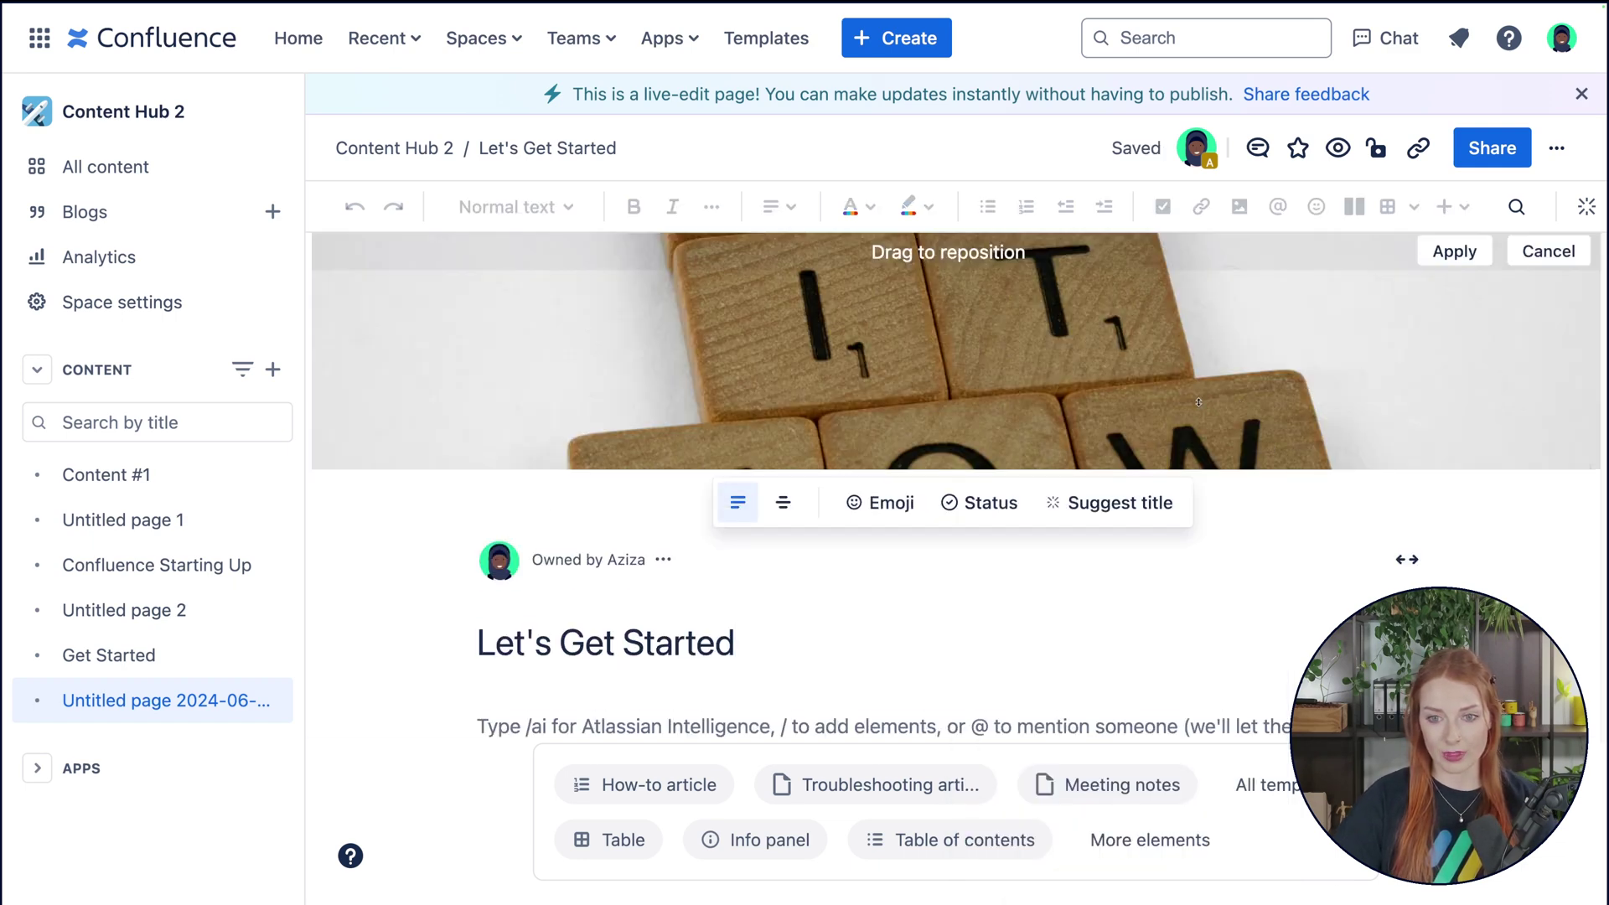
pyautogui.moveTo(1266, 439); pyautogui.dragTo(1169, 303)
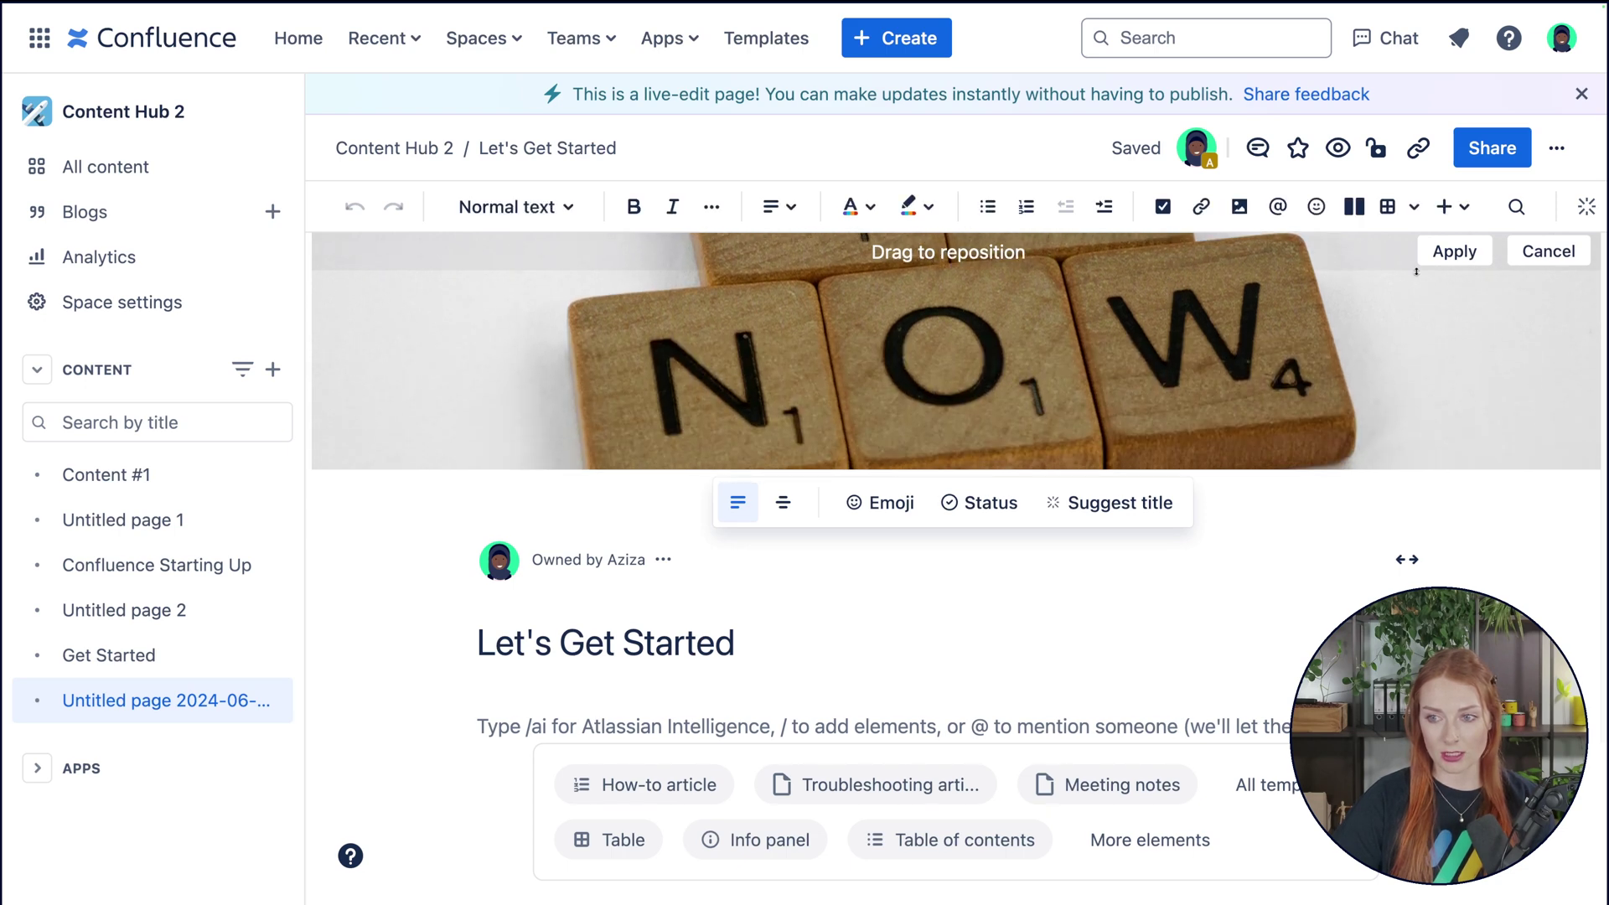
pyautogui.click(1445, 254)
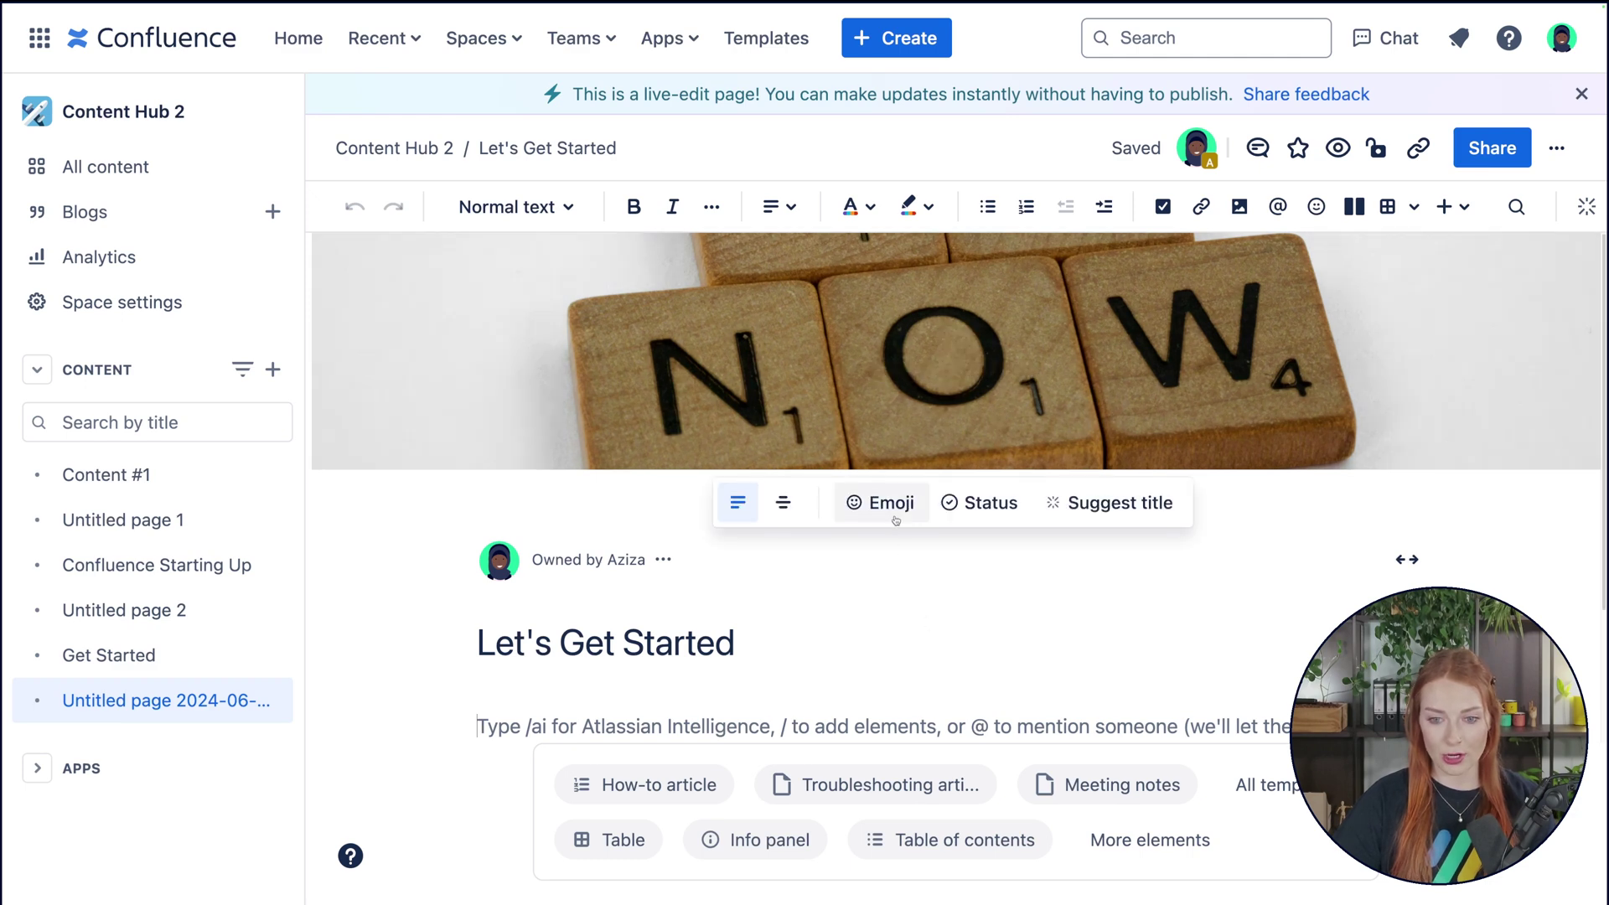
# - Make the party emoji the page icon and check the page in the page tree
pyautogui.click(895, 517)
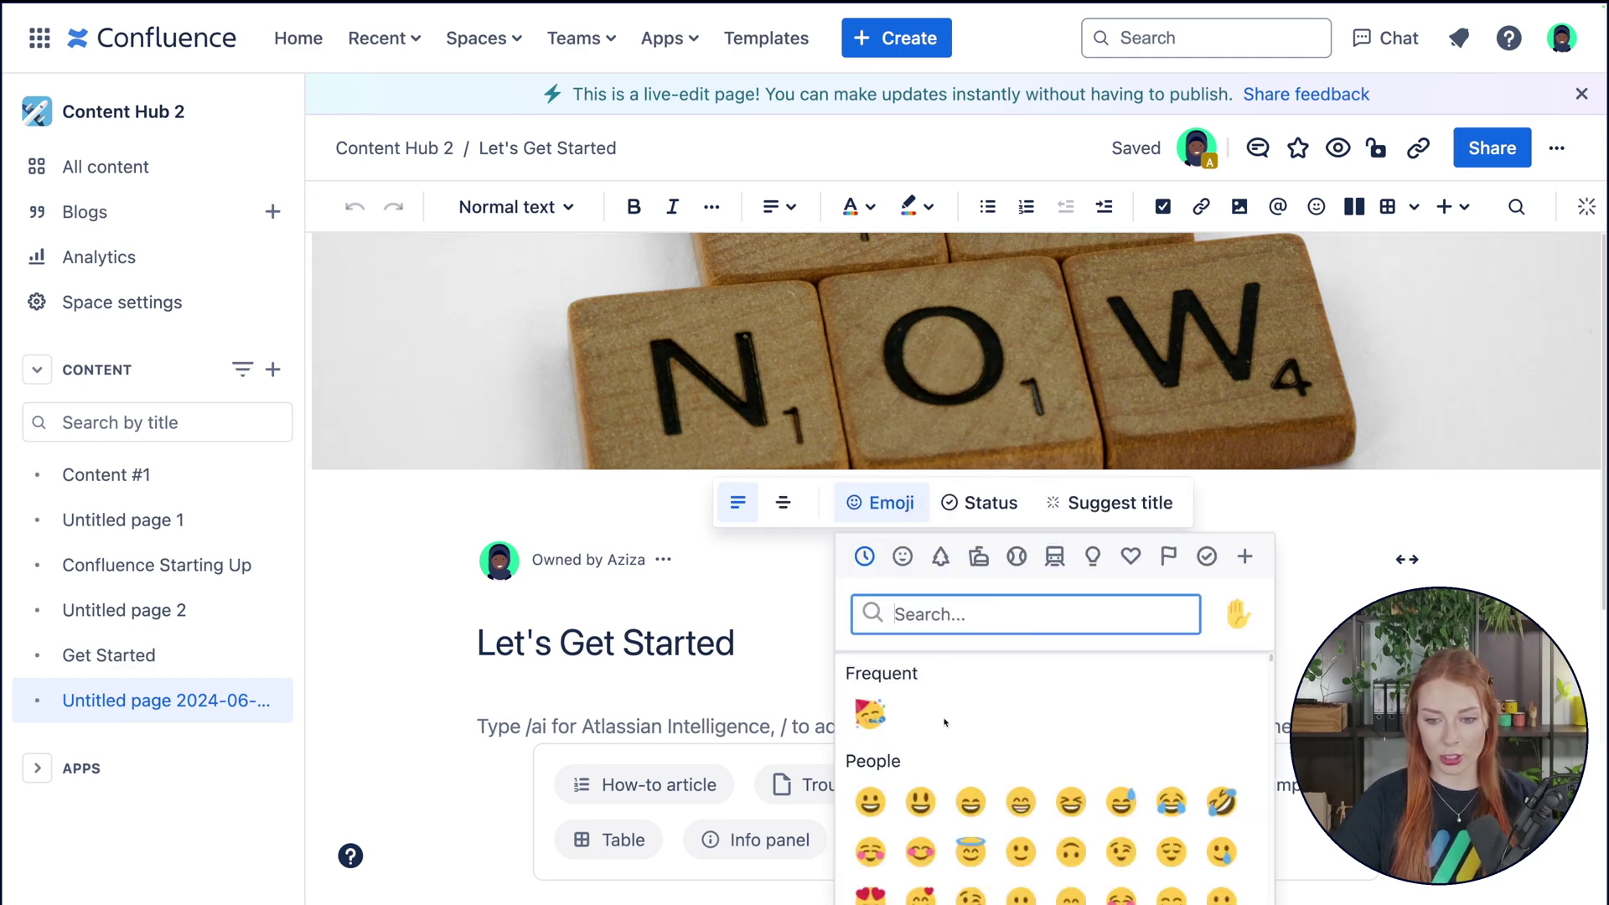
pyautogui.click(869, 713)
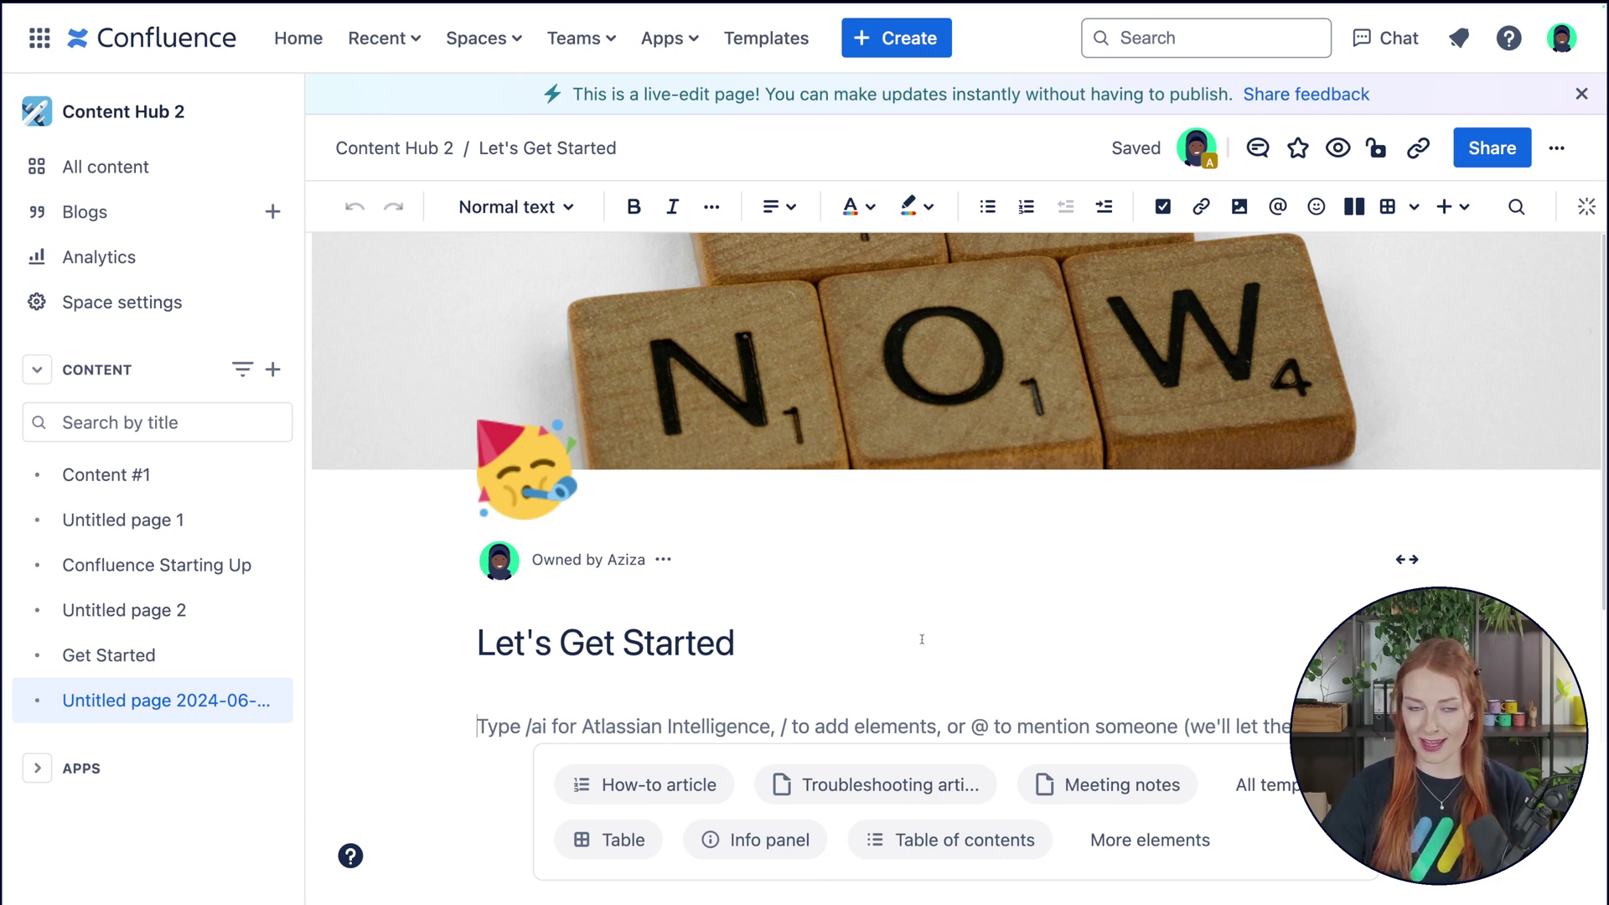
pyautogui.click(160, 717)
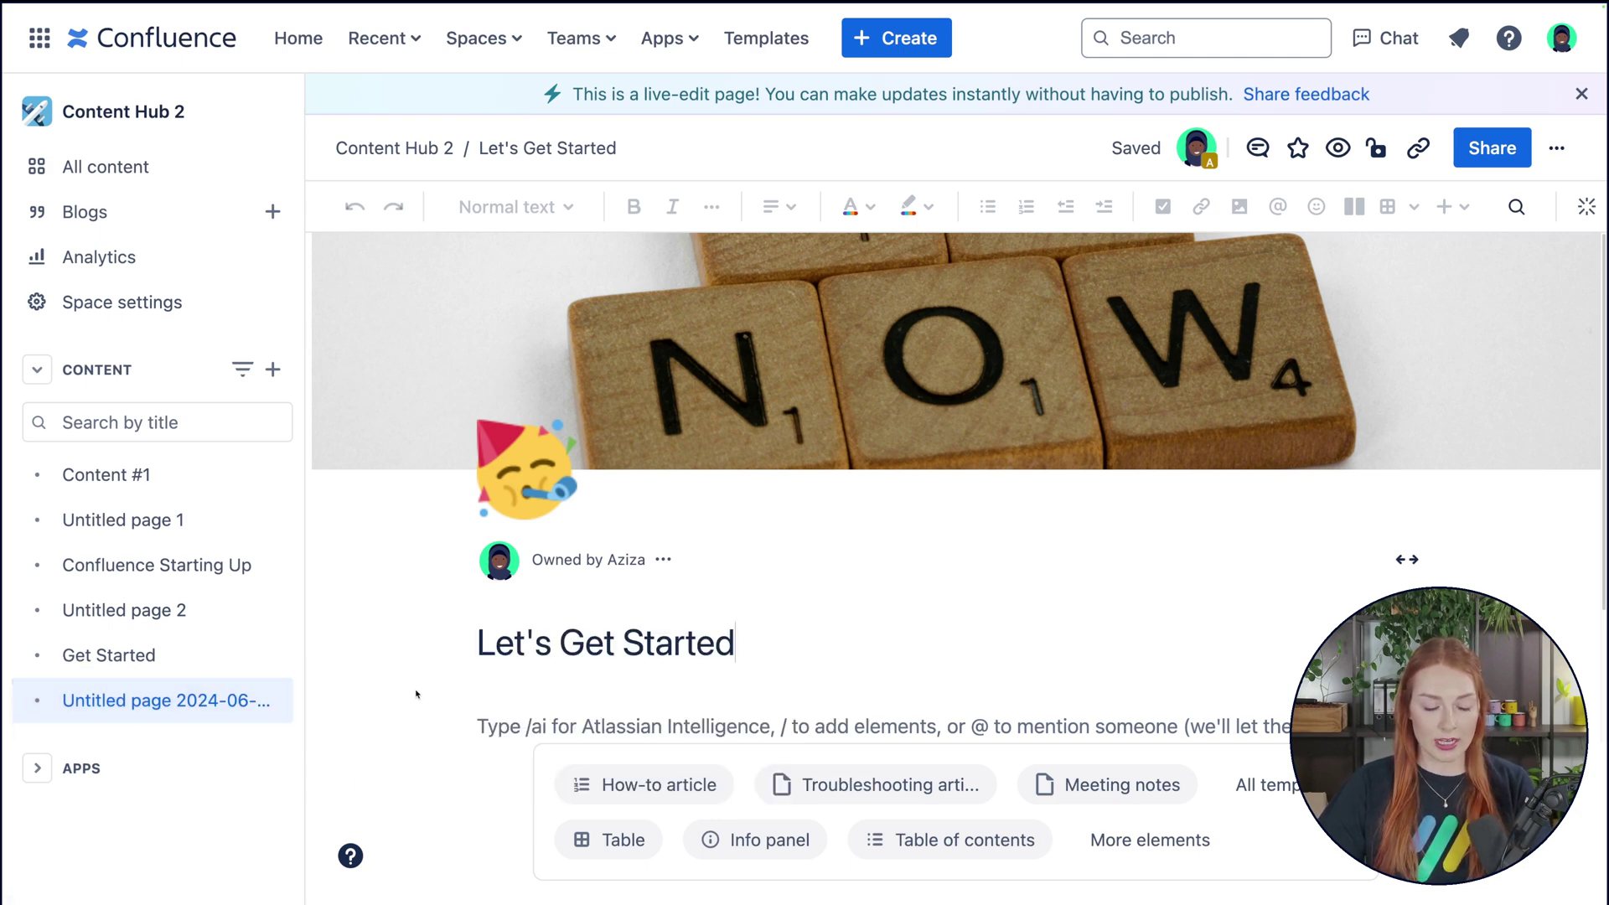
# - Review the text style, formatting and alignment menus, then indent the empty first paragraph
pyautogui.moveTo(282, 689)
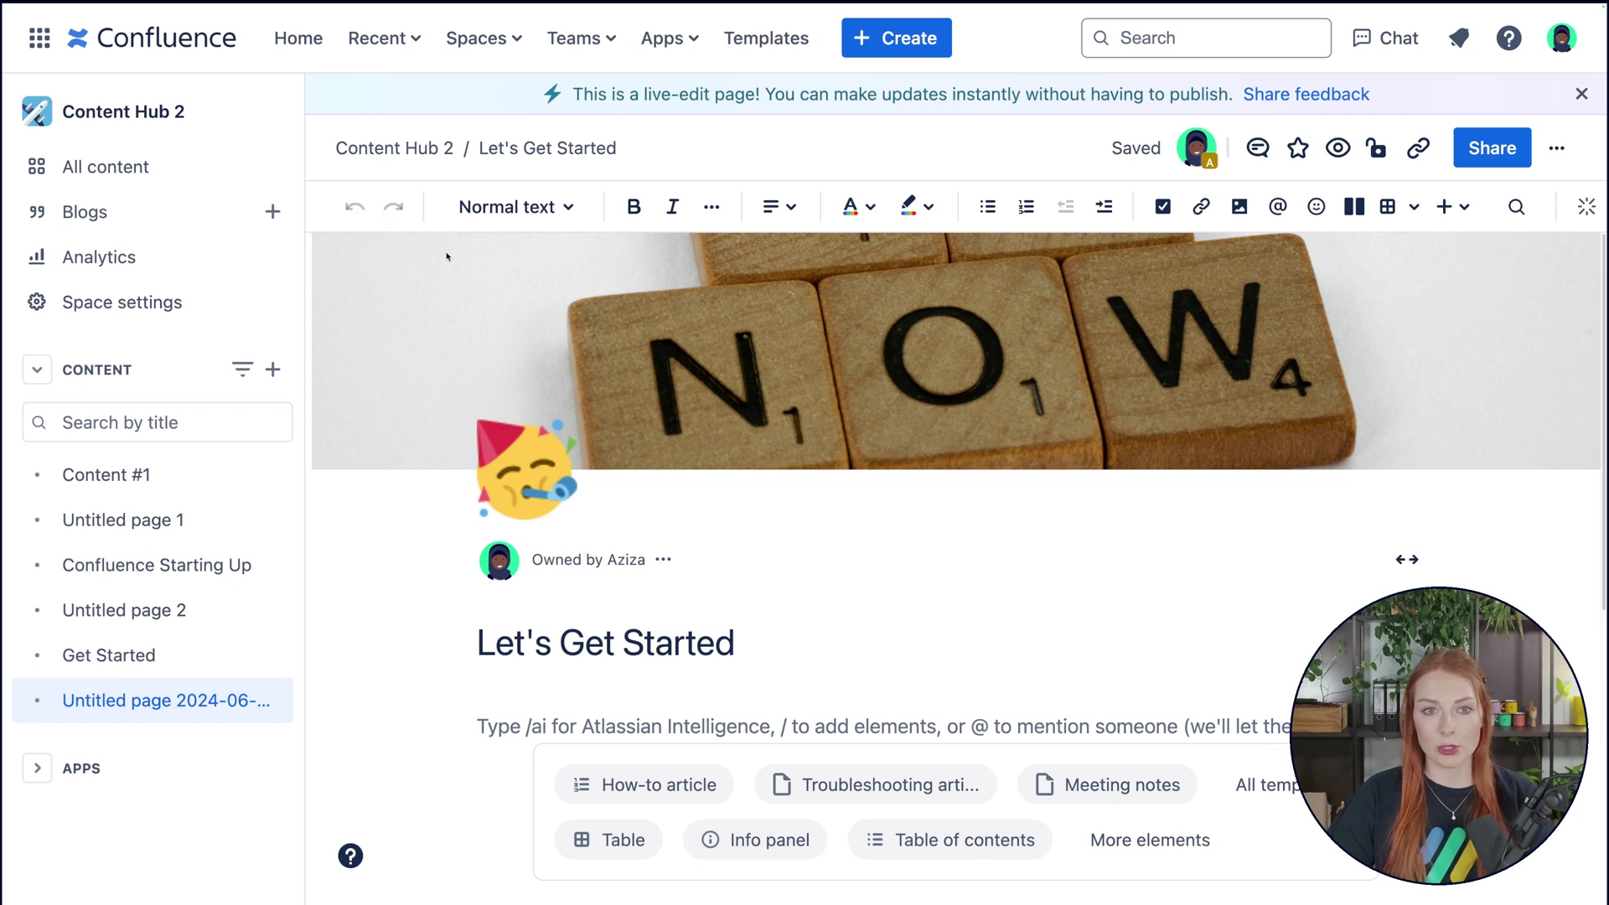
pyautogui.click(575, 207)
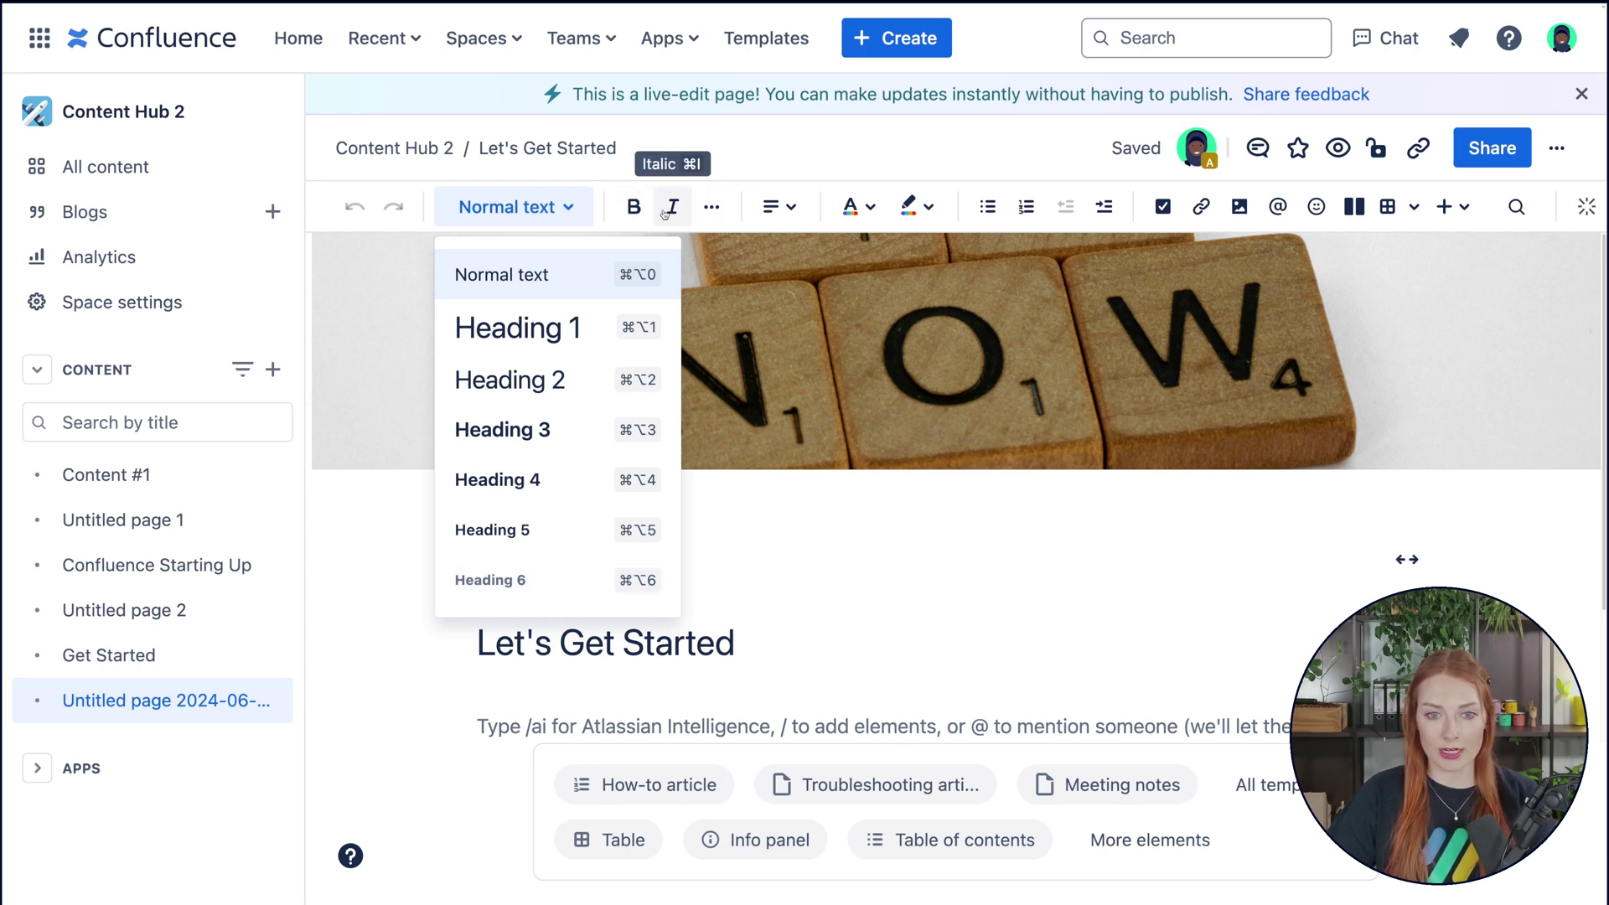
pyautogui.click(717, 215)
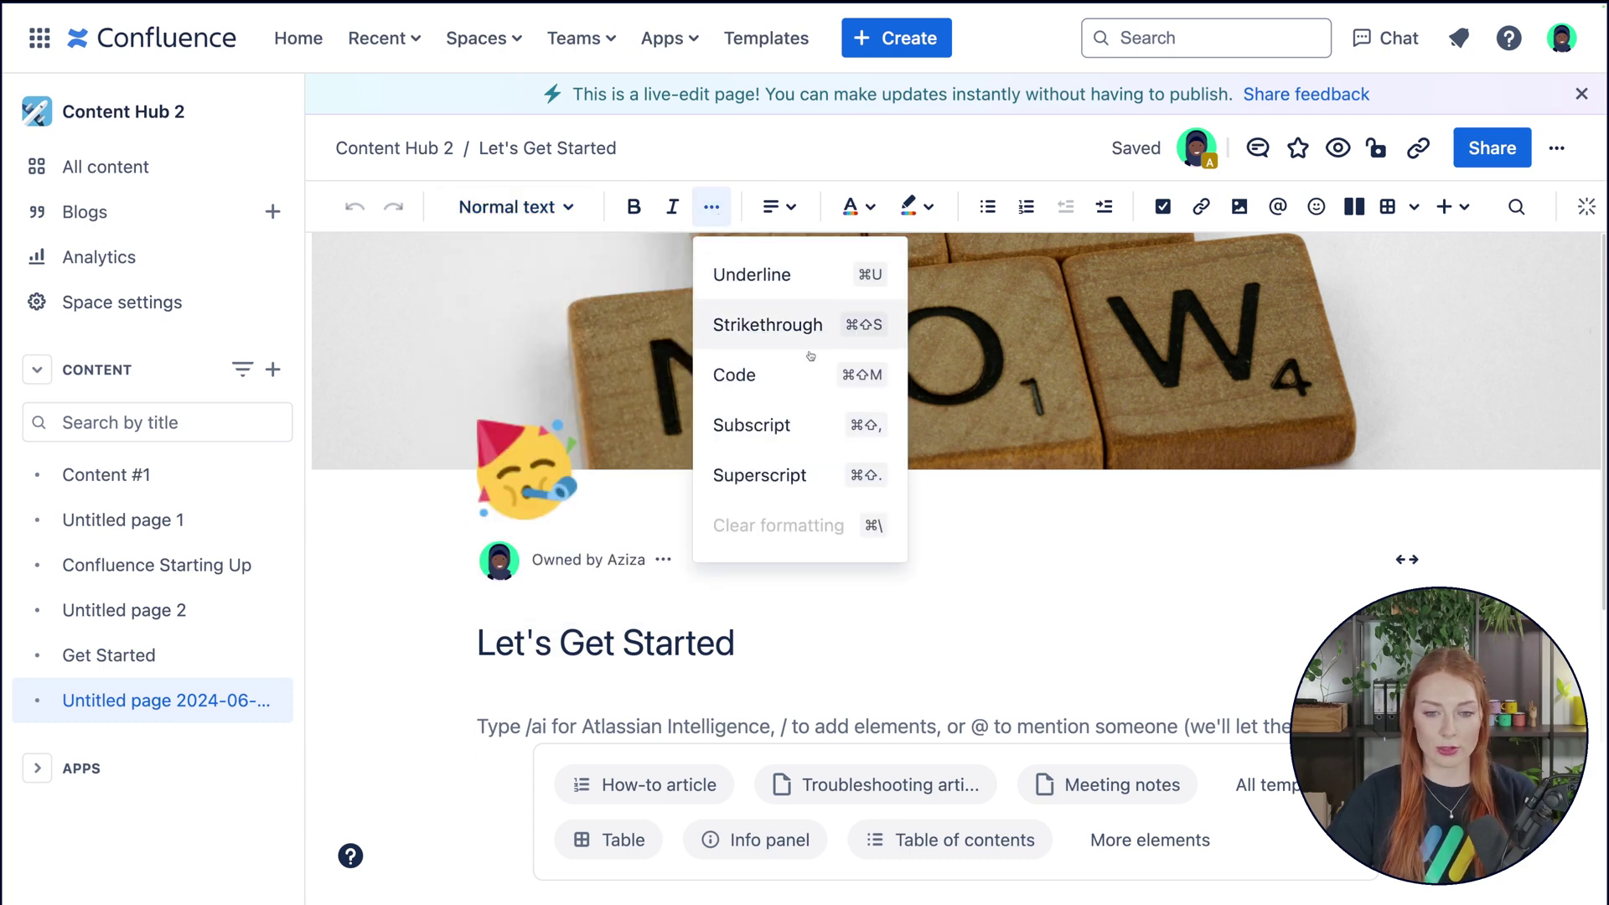
pyautogui.click(778, 206)
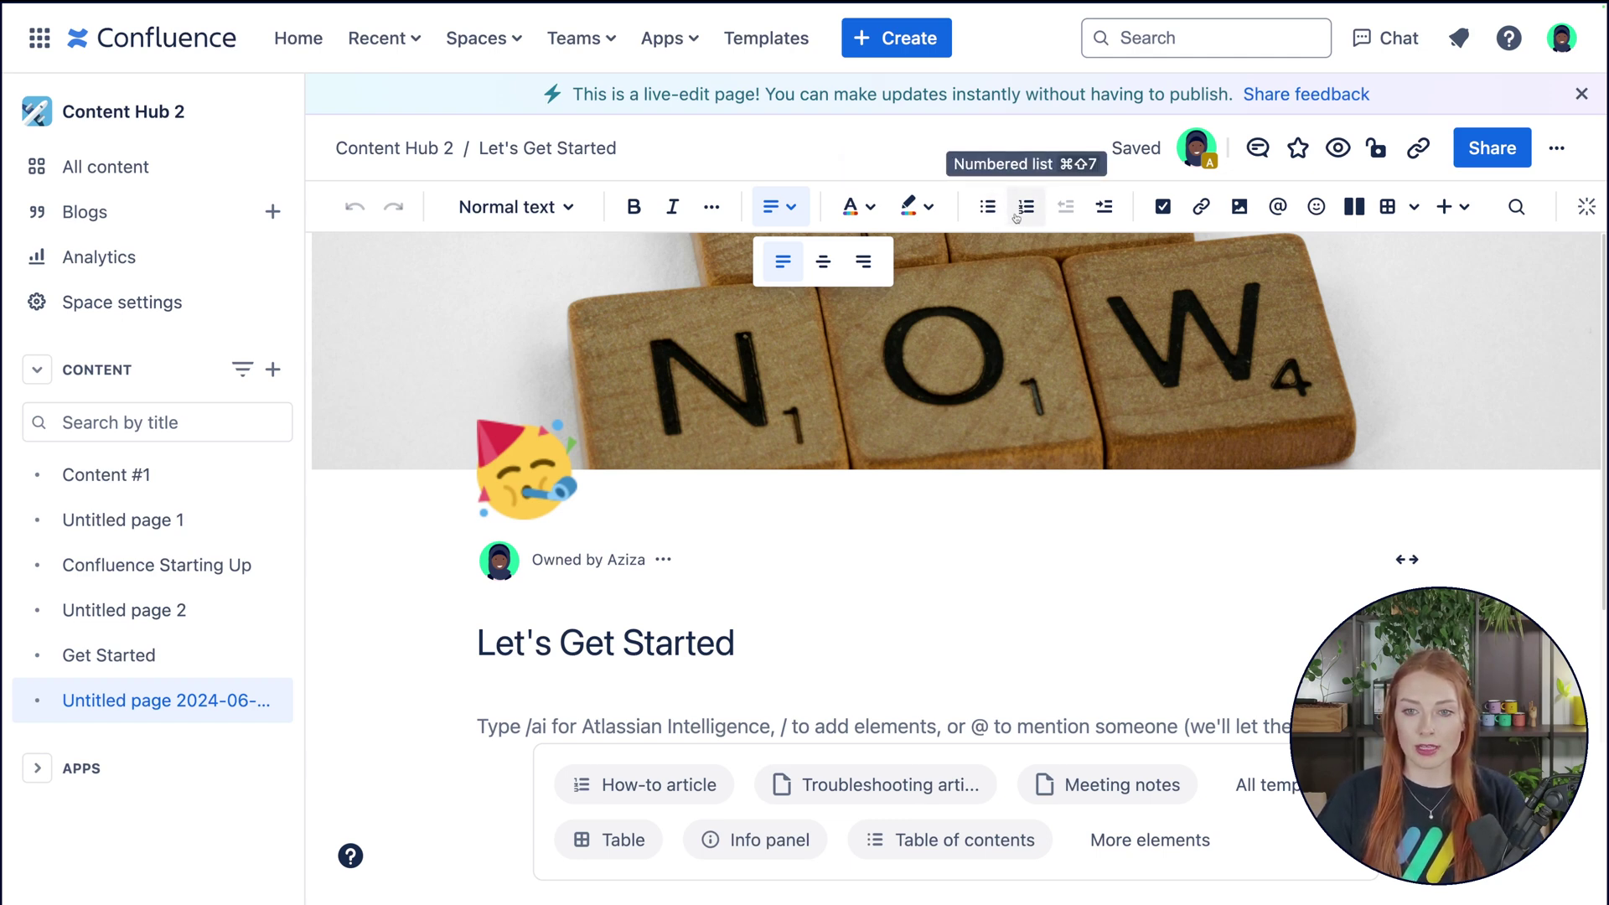
pyautogui.click(1104, 210)
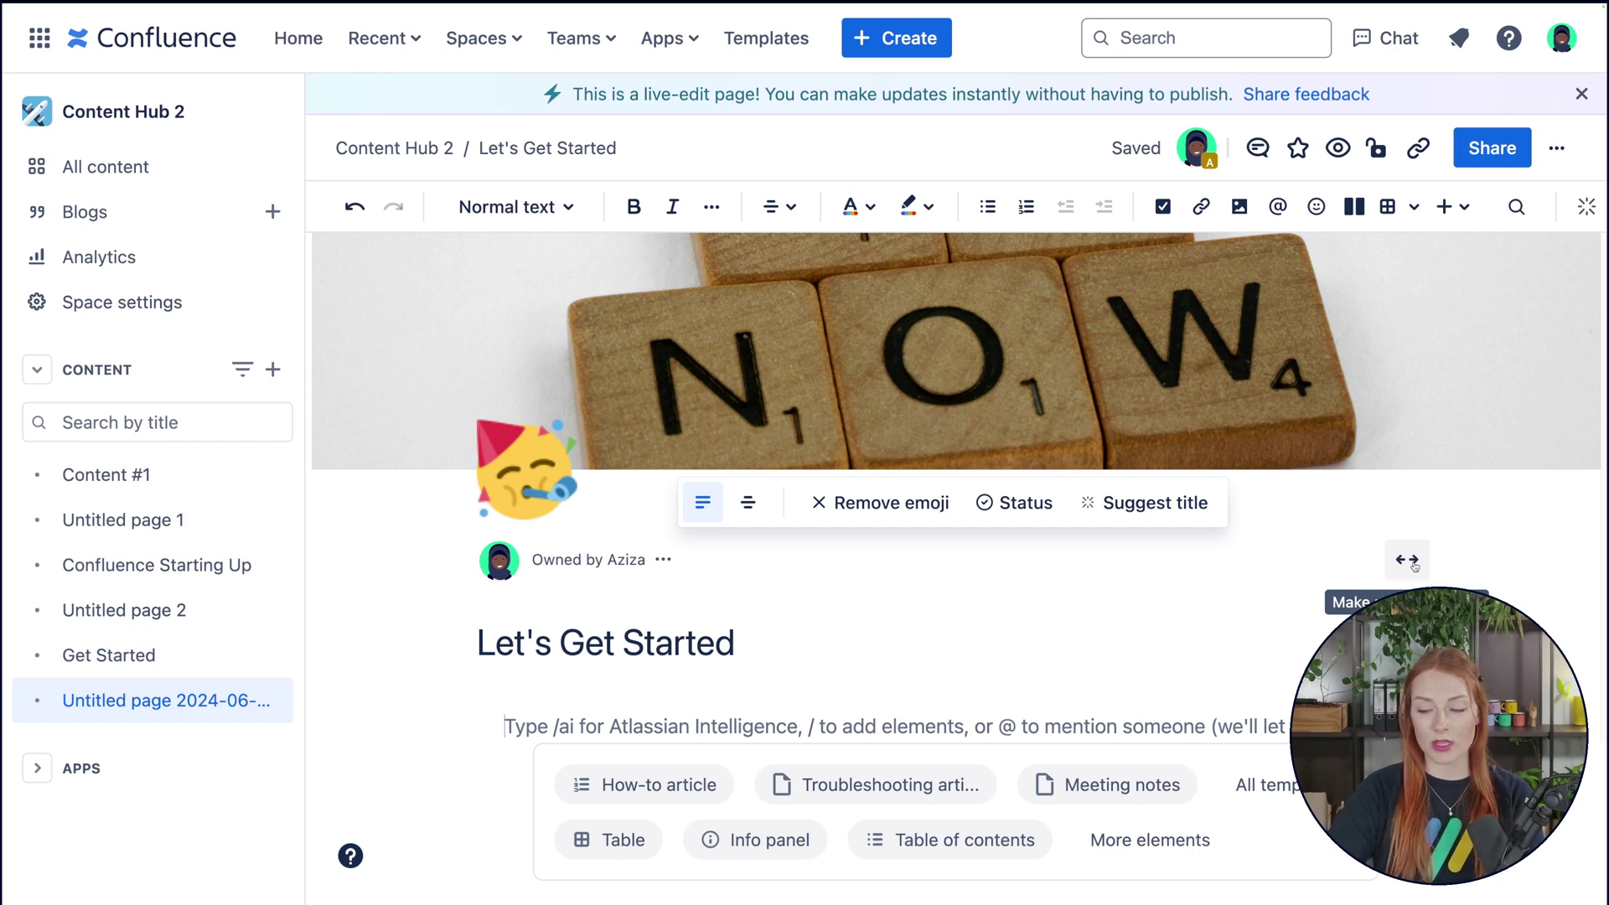
# - Try full width and sidebar toggles, ending at fixed width with the space sidebar collapsed
pyautogui.click(1409, 560)
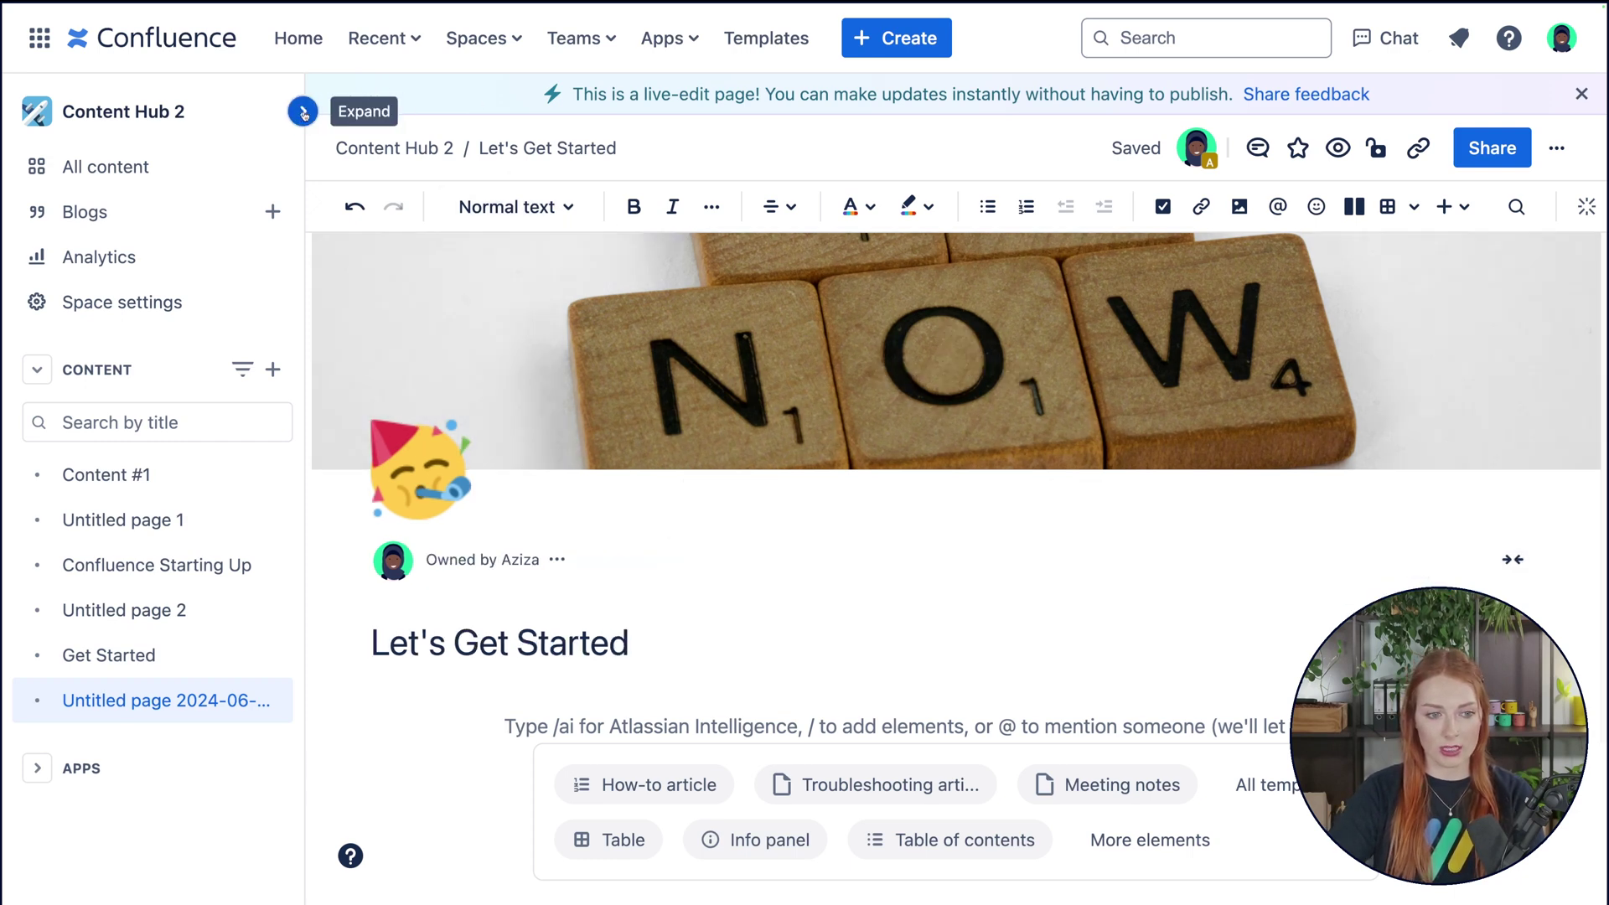
pyautogui.click(305, 113)
pyautogui.click(23, 113)
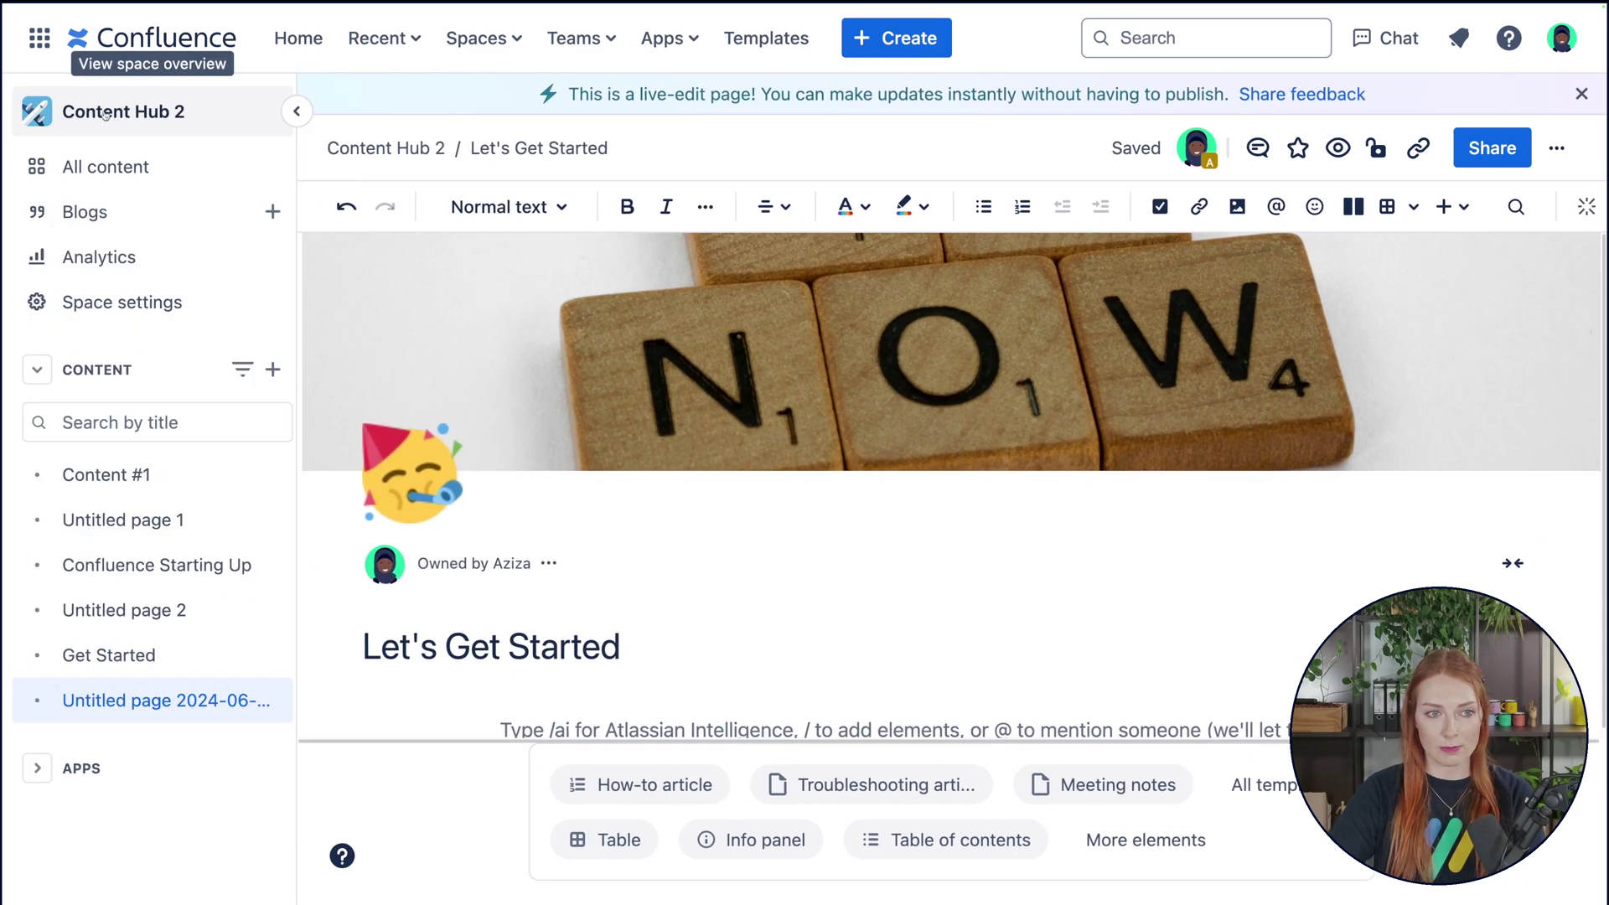
pyautogui.click(305, 111)
pyautogui.scroll(-2, 1517, 486)
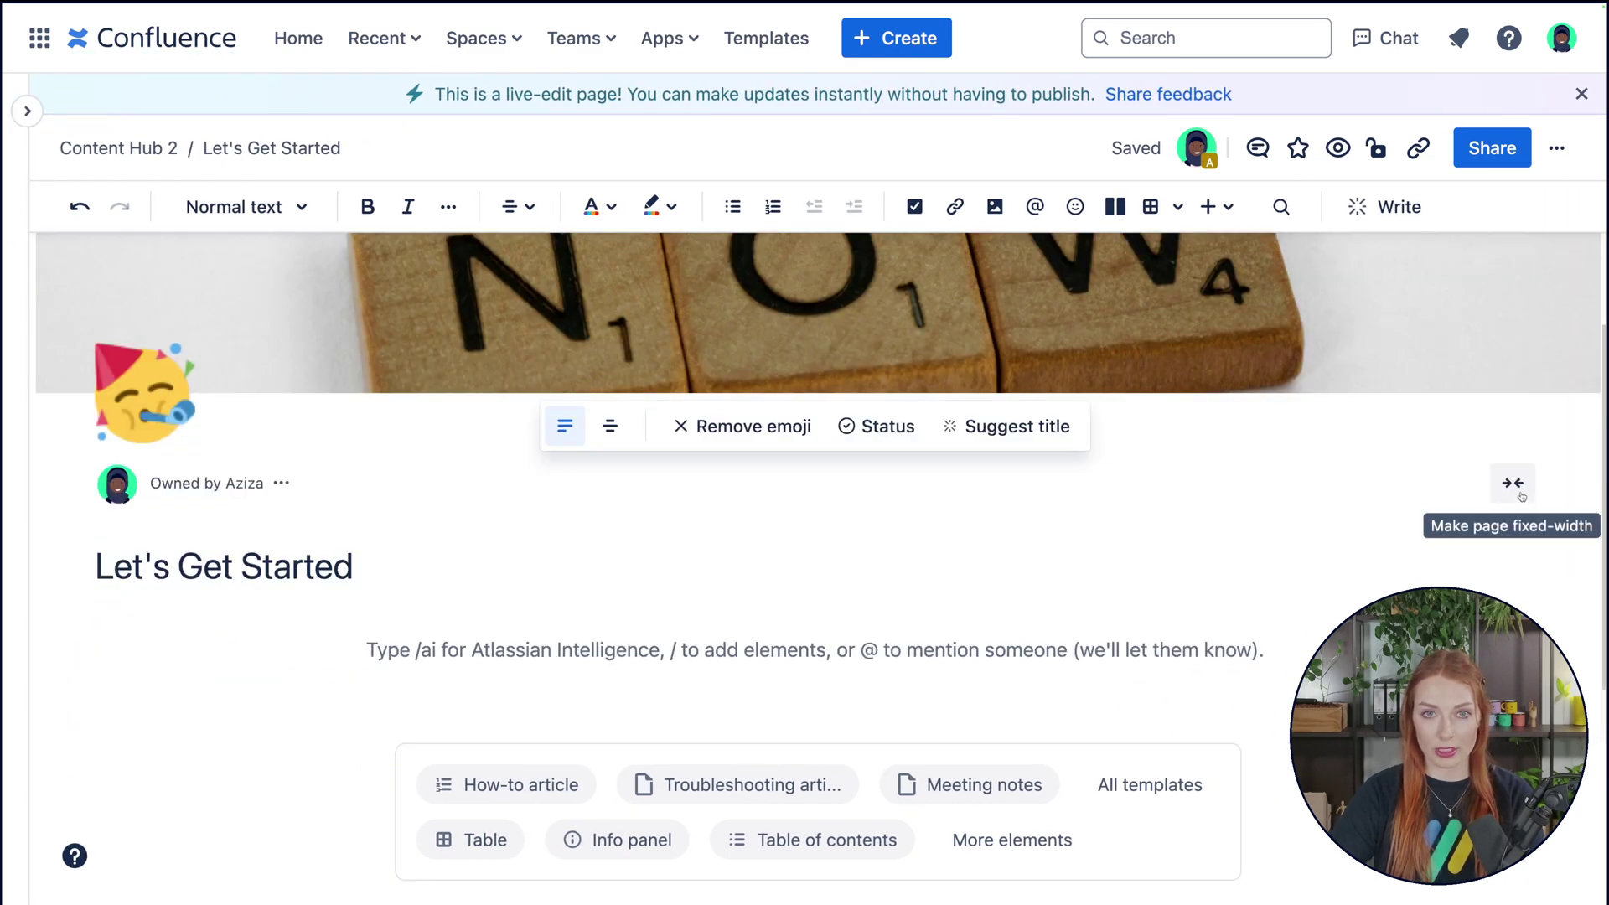
pyautogui.click(1522, 496)
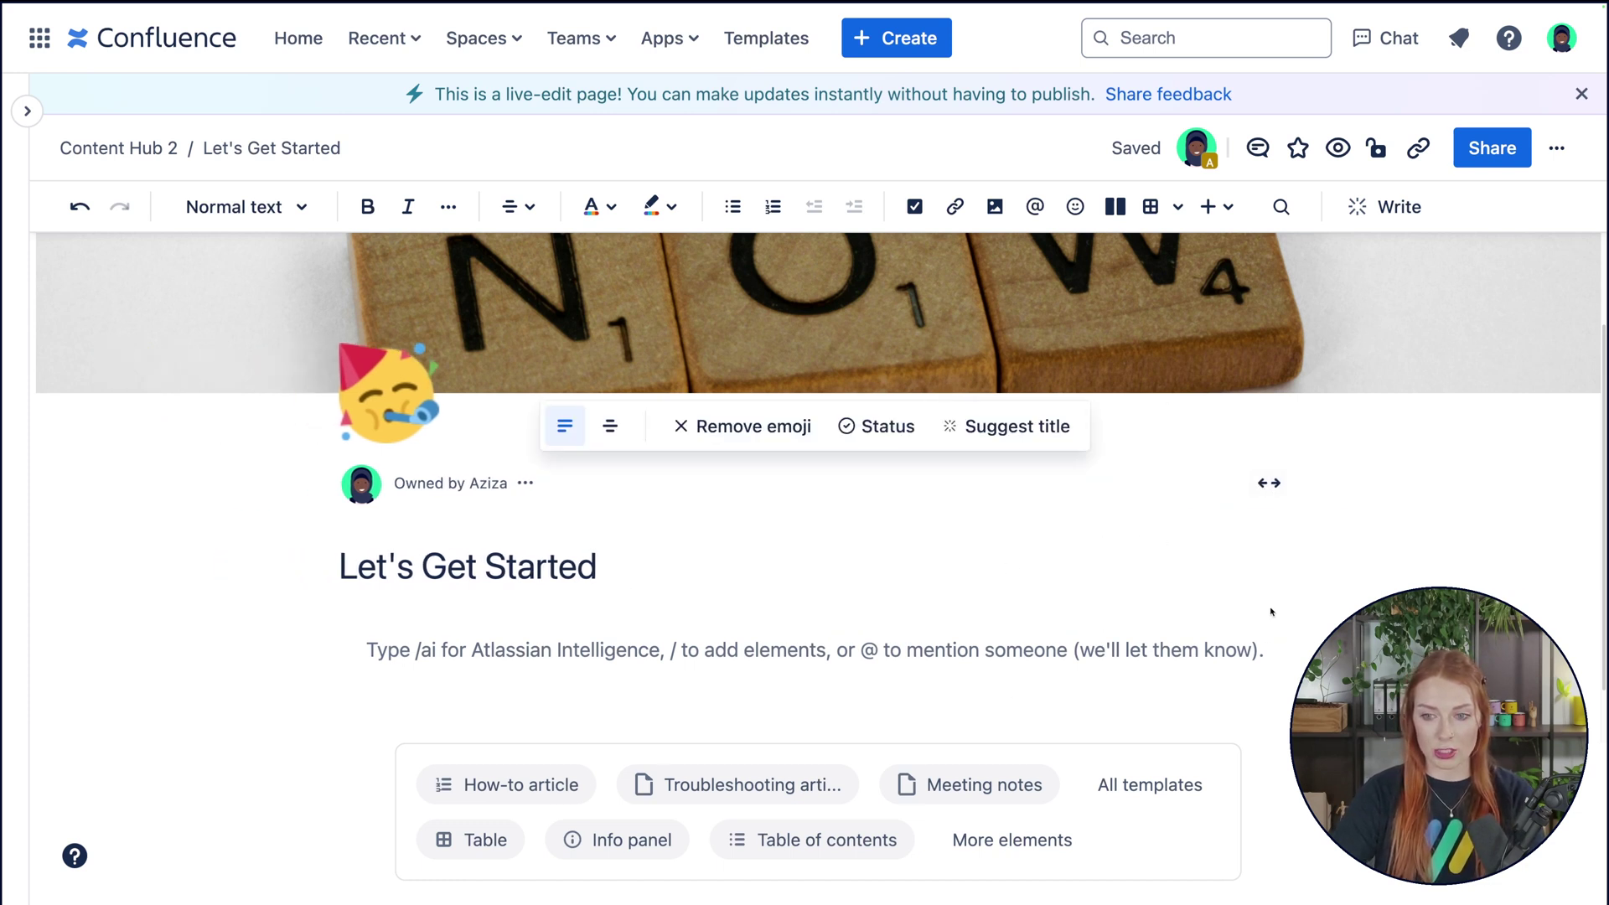
pyautogui.click(27, 113)
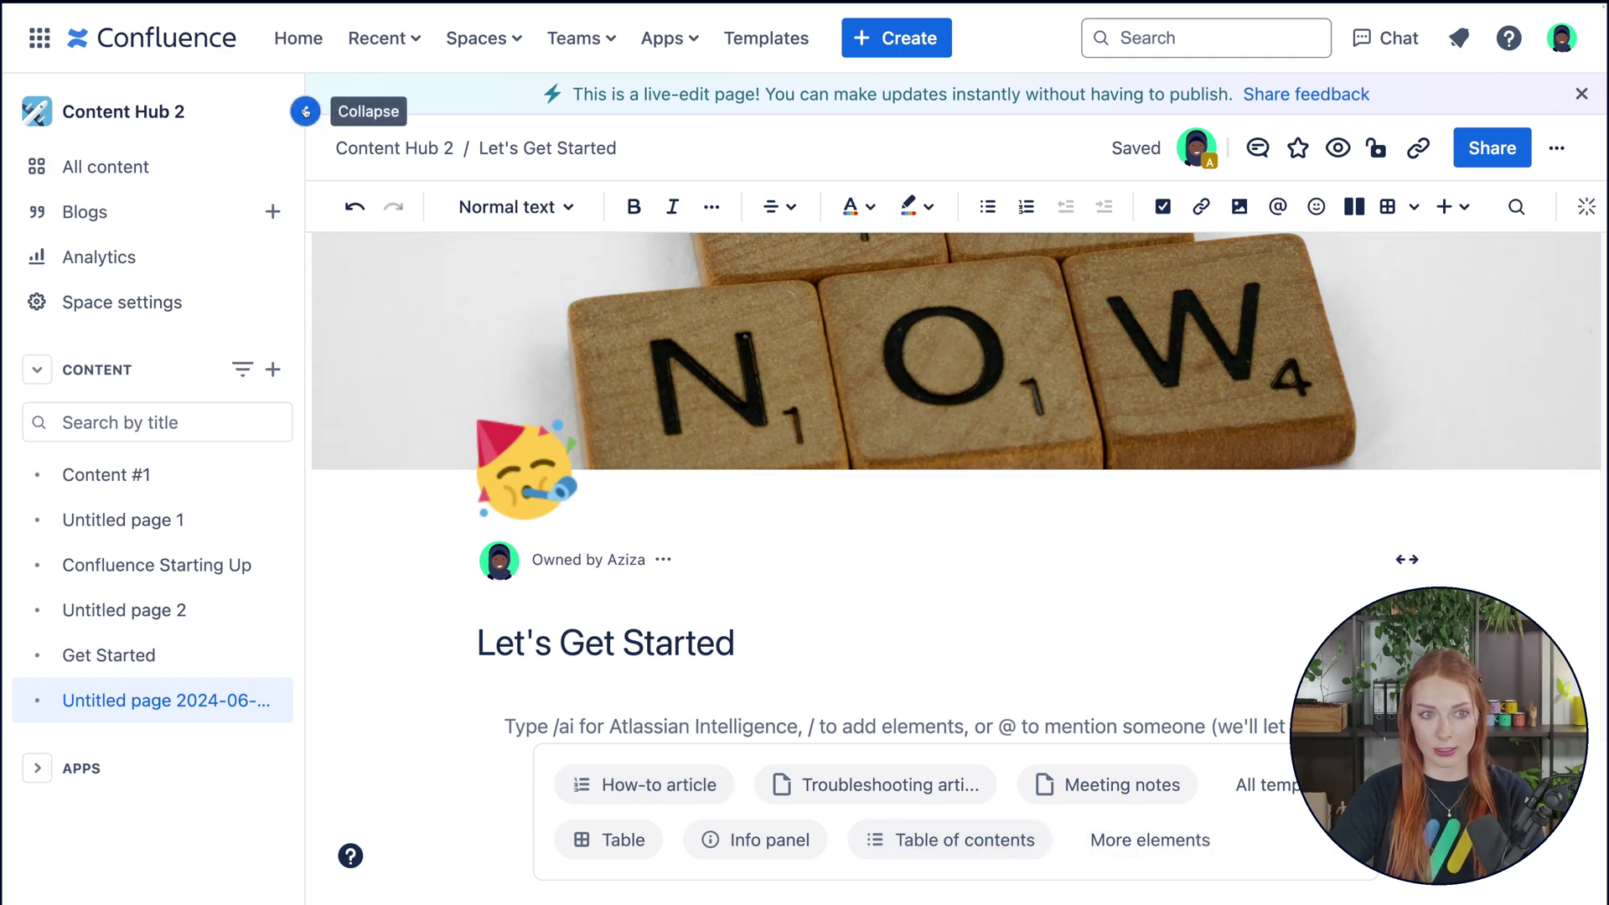
pyautogui.click(306, 112)
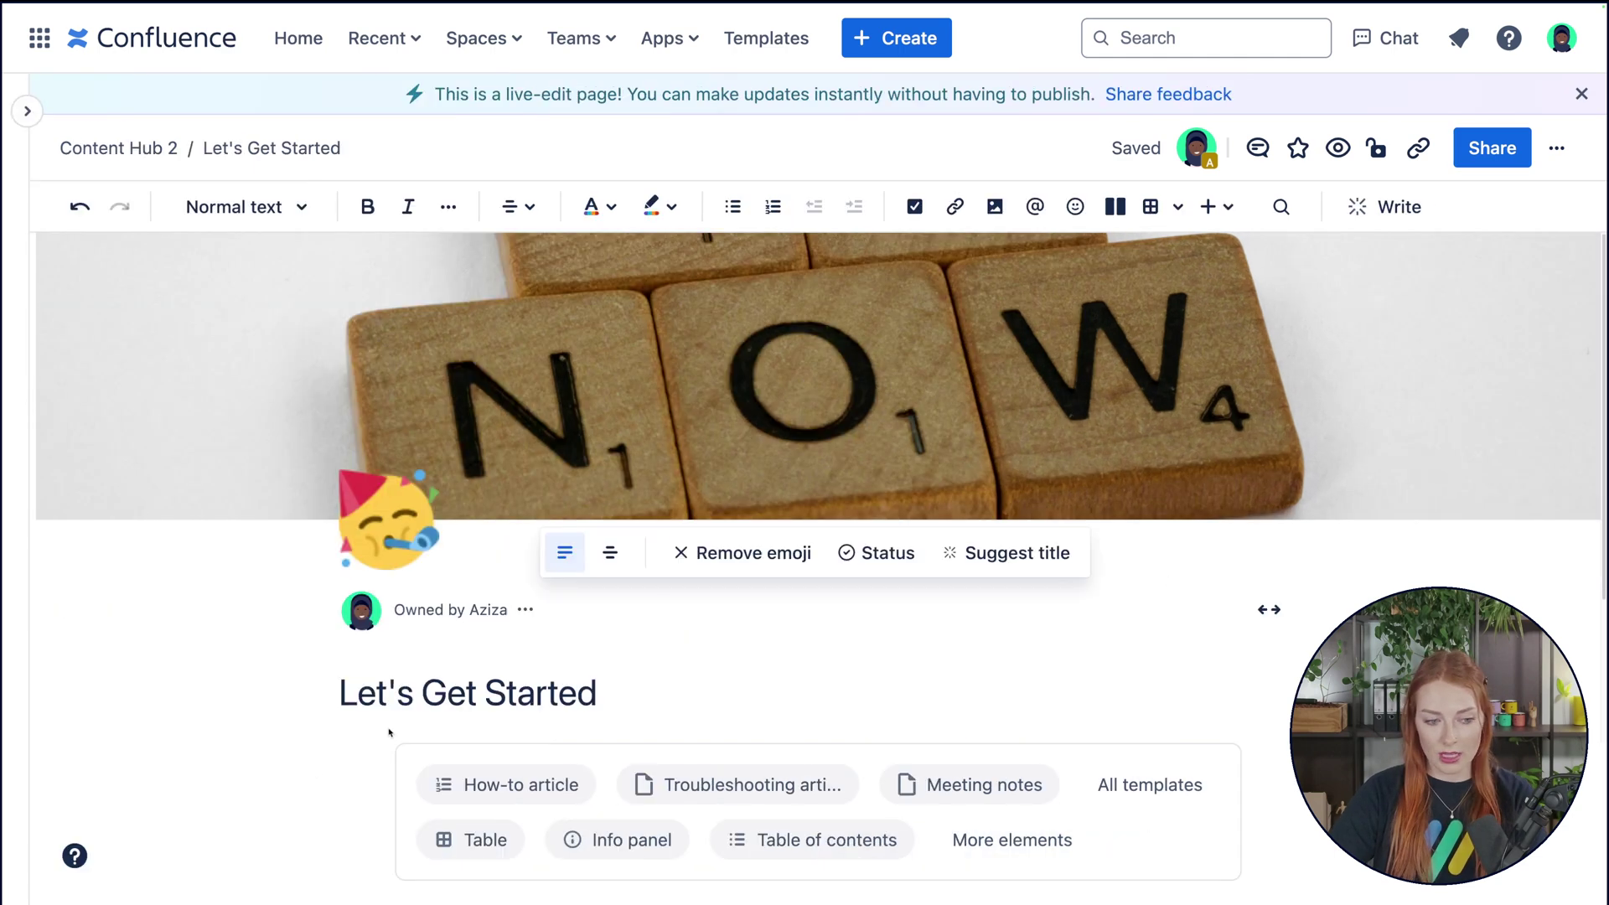
# - Open and close the Help menu, then briefly scroll the page
pyautogui.click(76, 856)
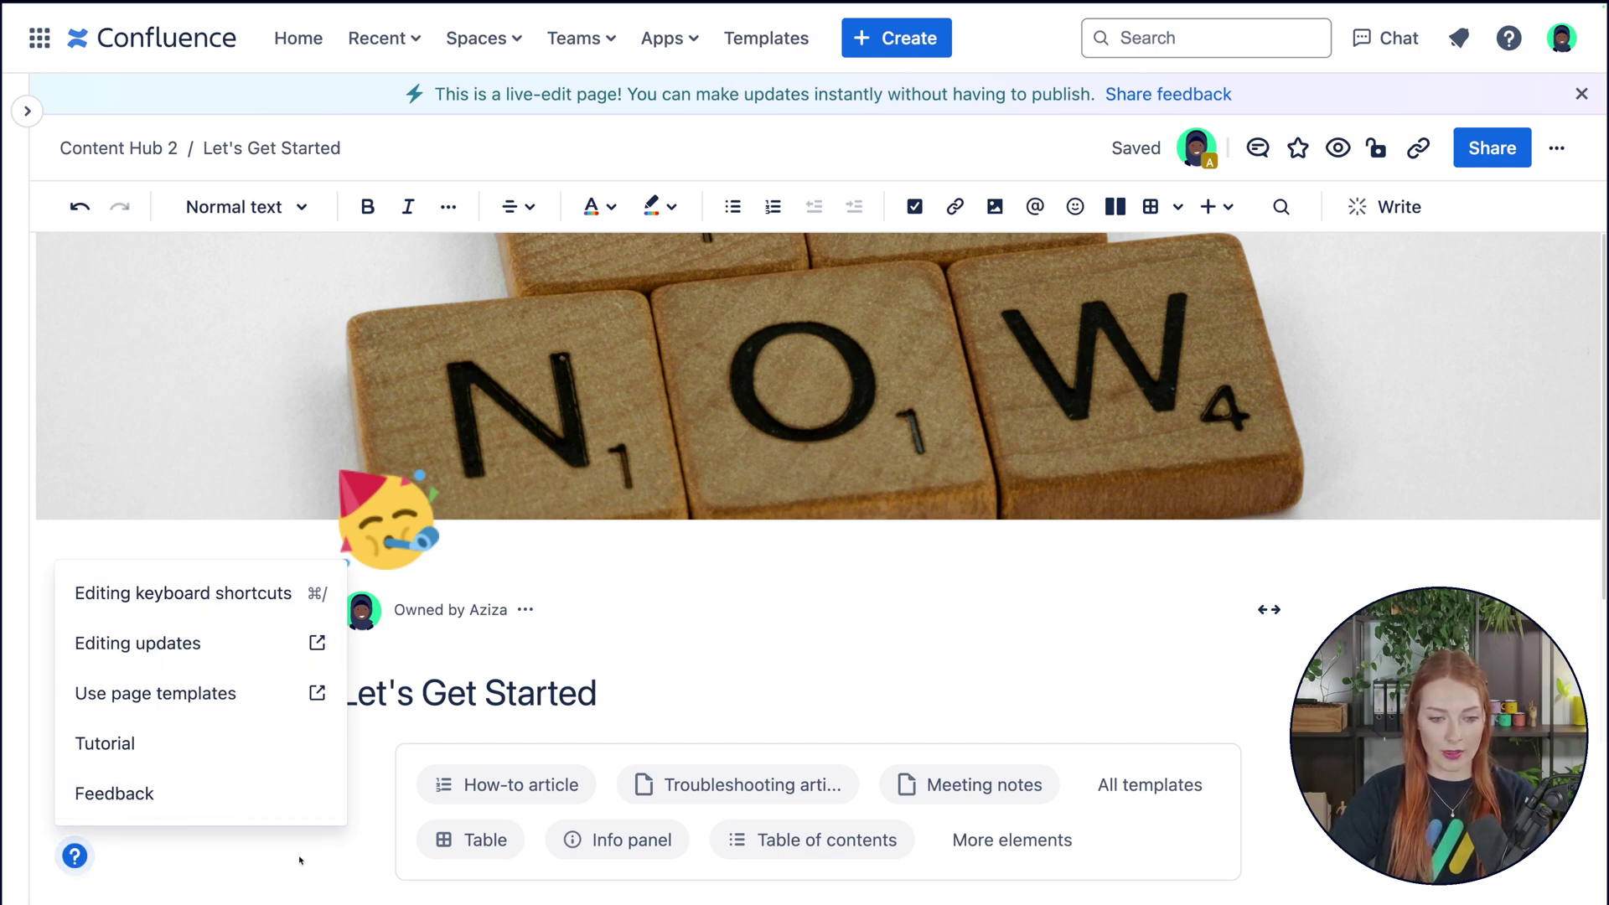
pyautogui.click(333, 880)
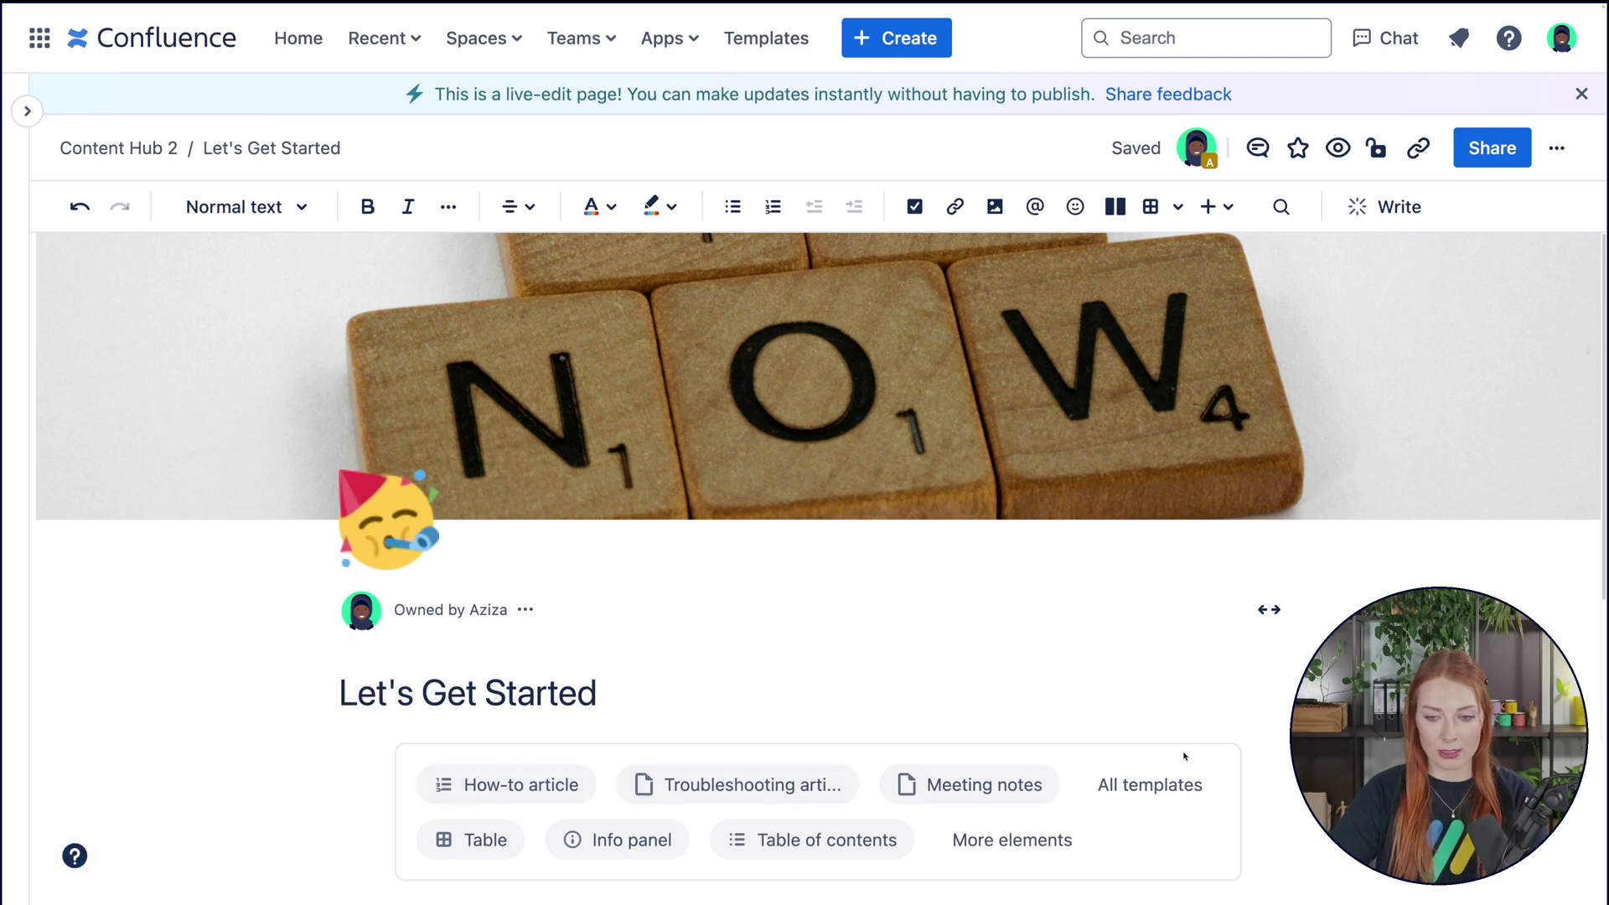
pyautogui.scroll(-3, 1160, 686)
pyautogui.scroll(1, 1161, 686)
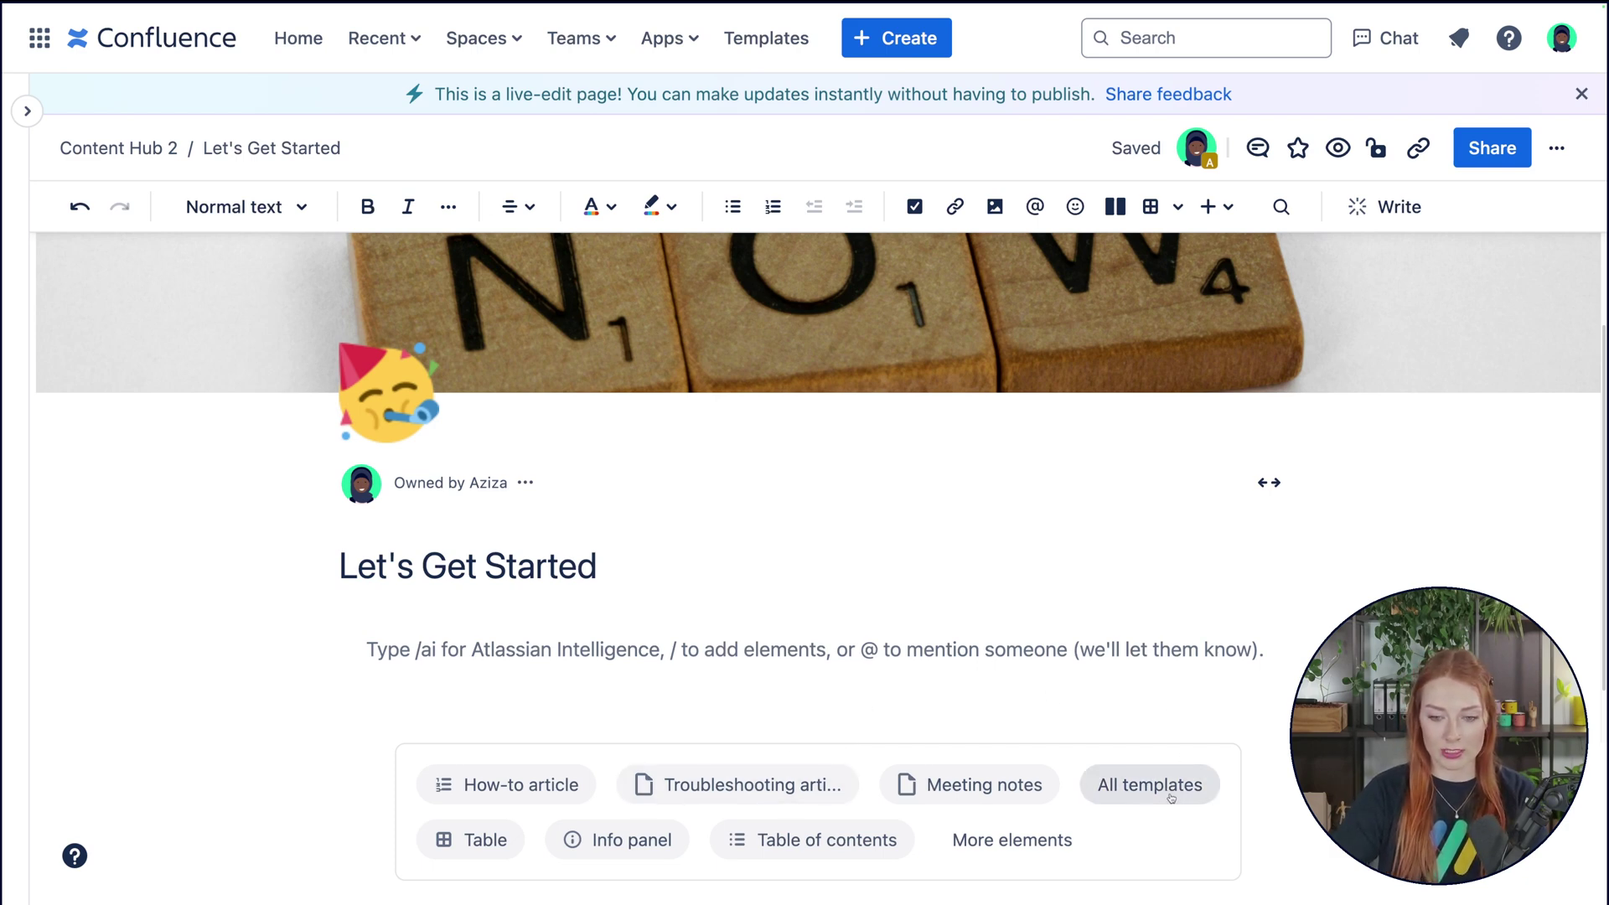
# - Preview the template suggestions and apply the How-to article template
pyautogui.moveTo(793, 797)
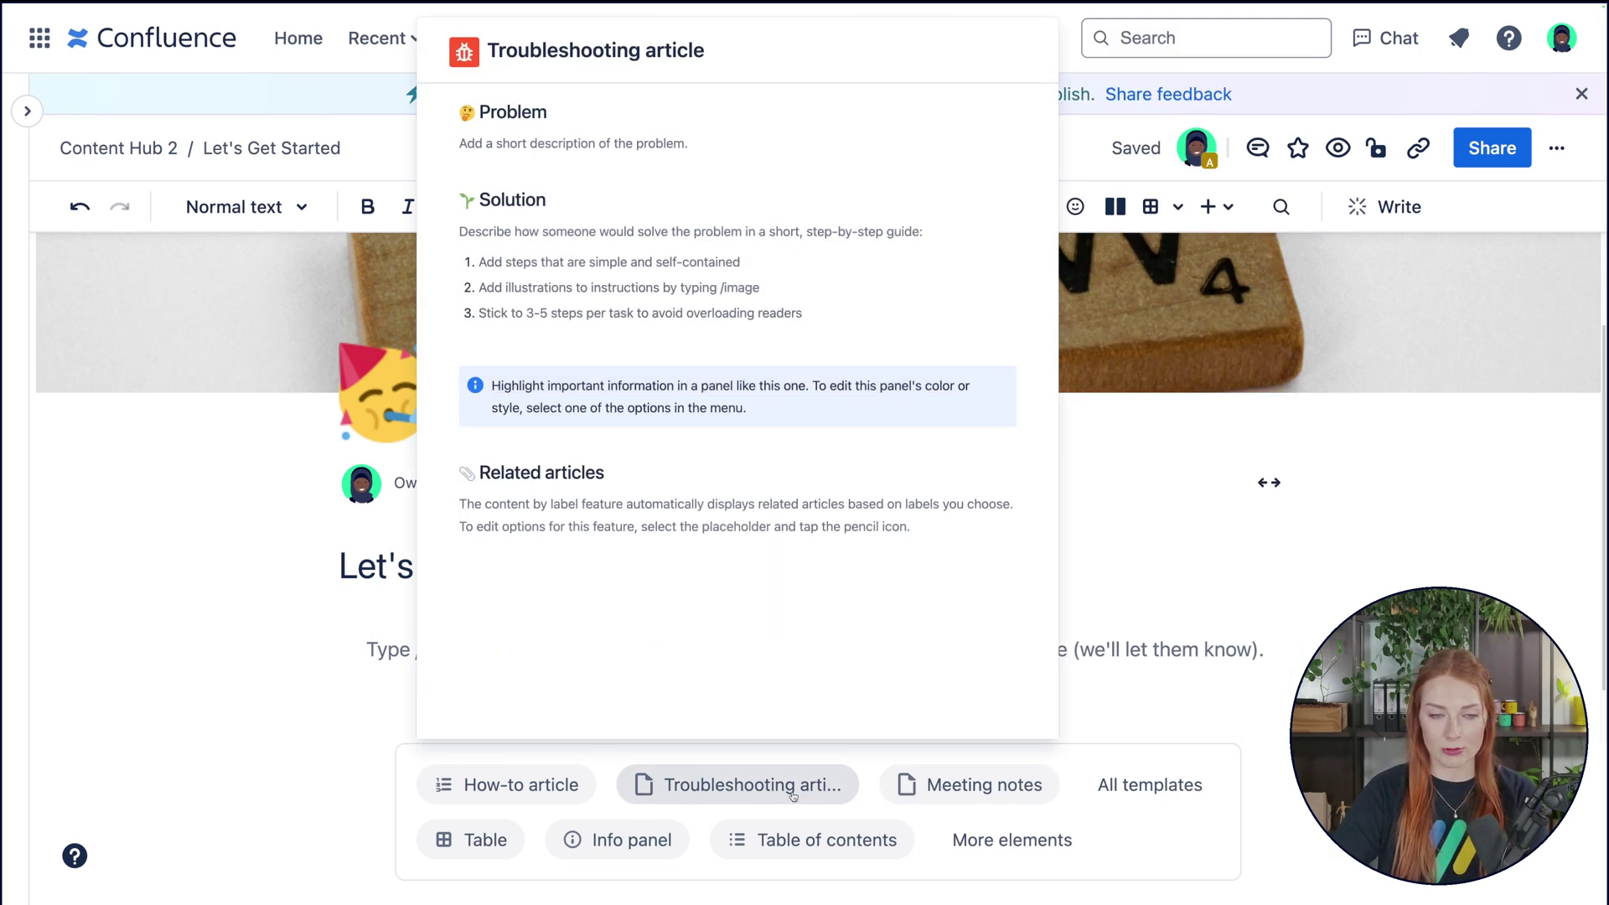
pyautogui.moveTo(576, 792)
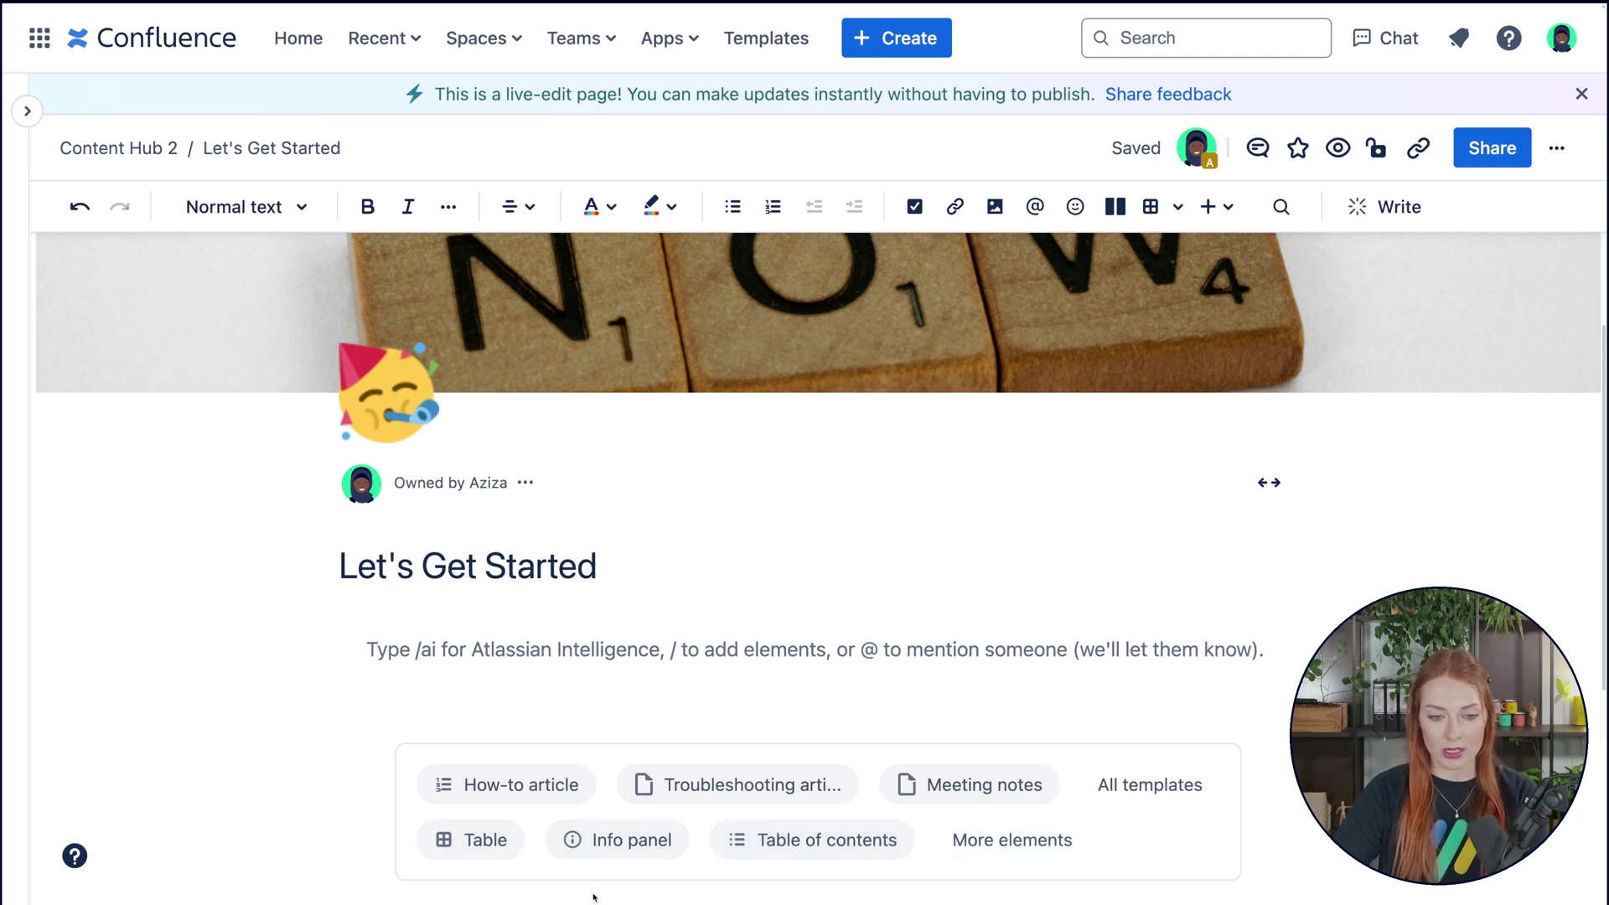
pyautogui.click(545, 784)
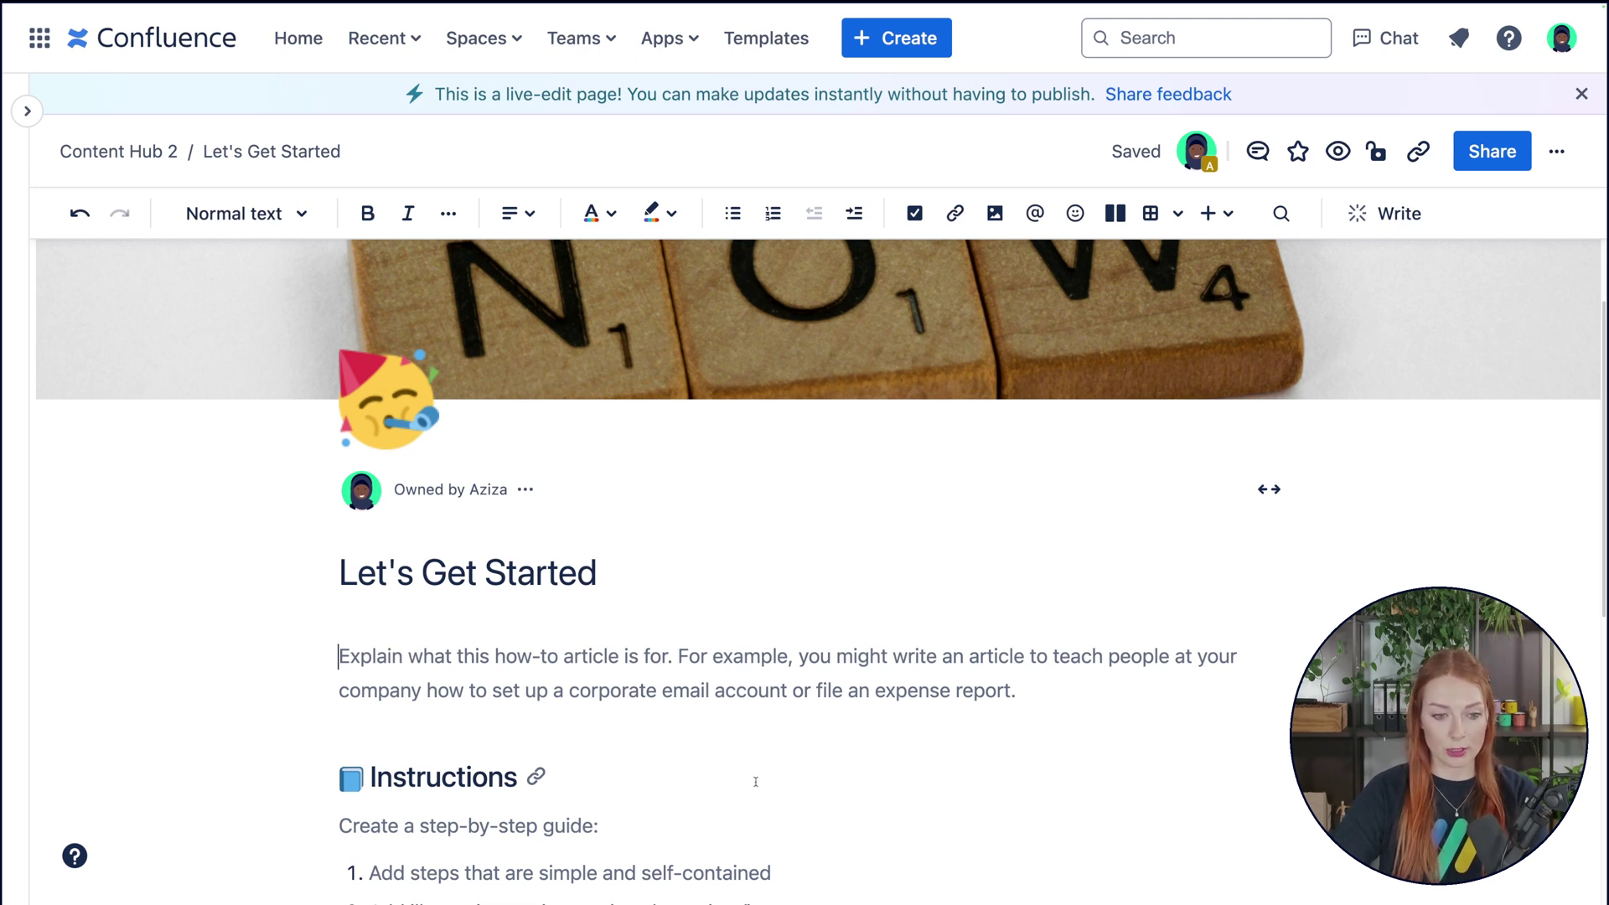
pyautogui.scroll(-3, 778, 775)
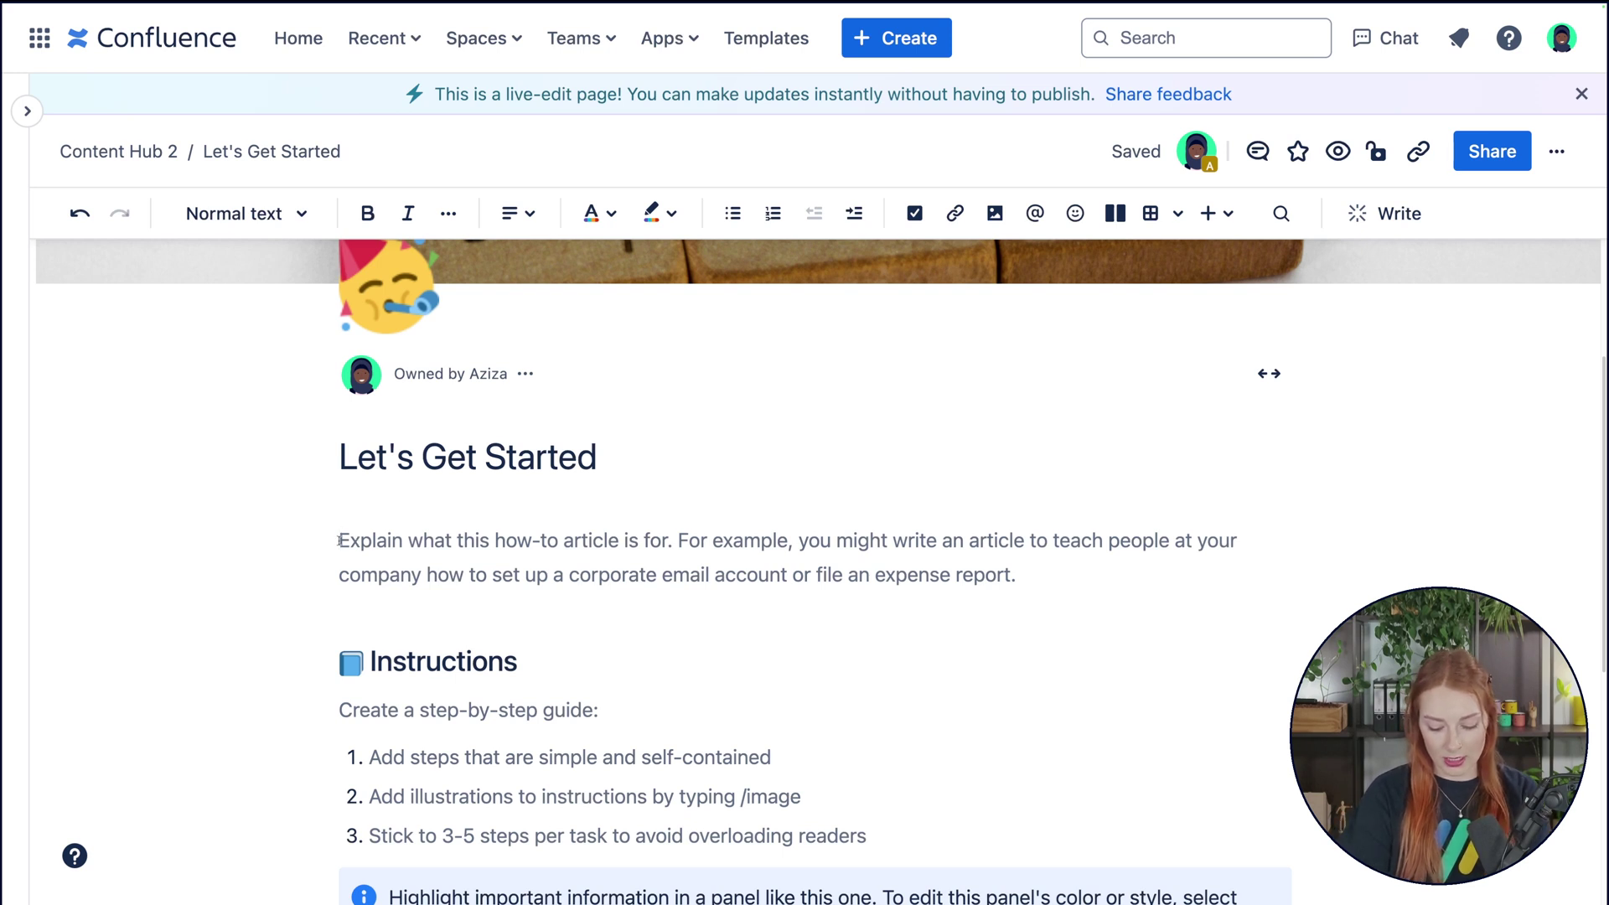
# - Write the intro 'This page is for an introduction into Confluence.' and add a column layout below
pyautogui.click(340, 541)
pyautogui.write('This page is fo')
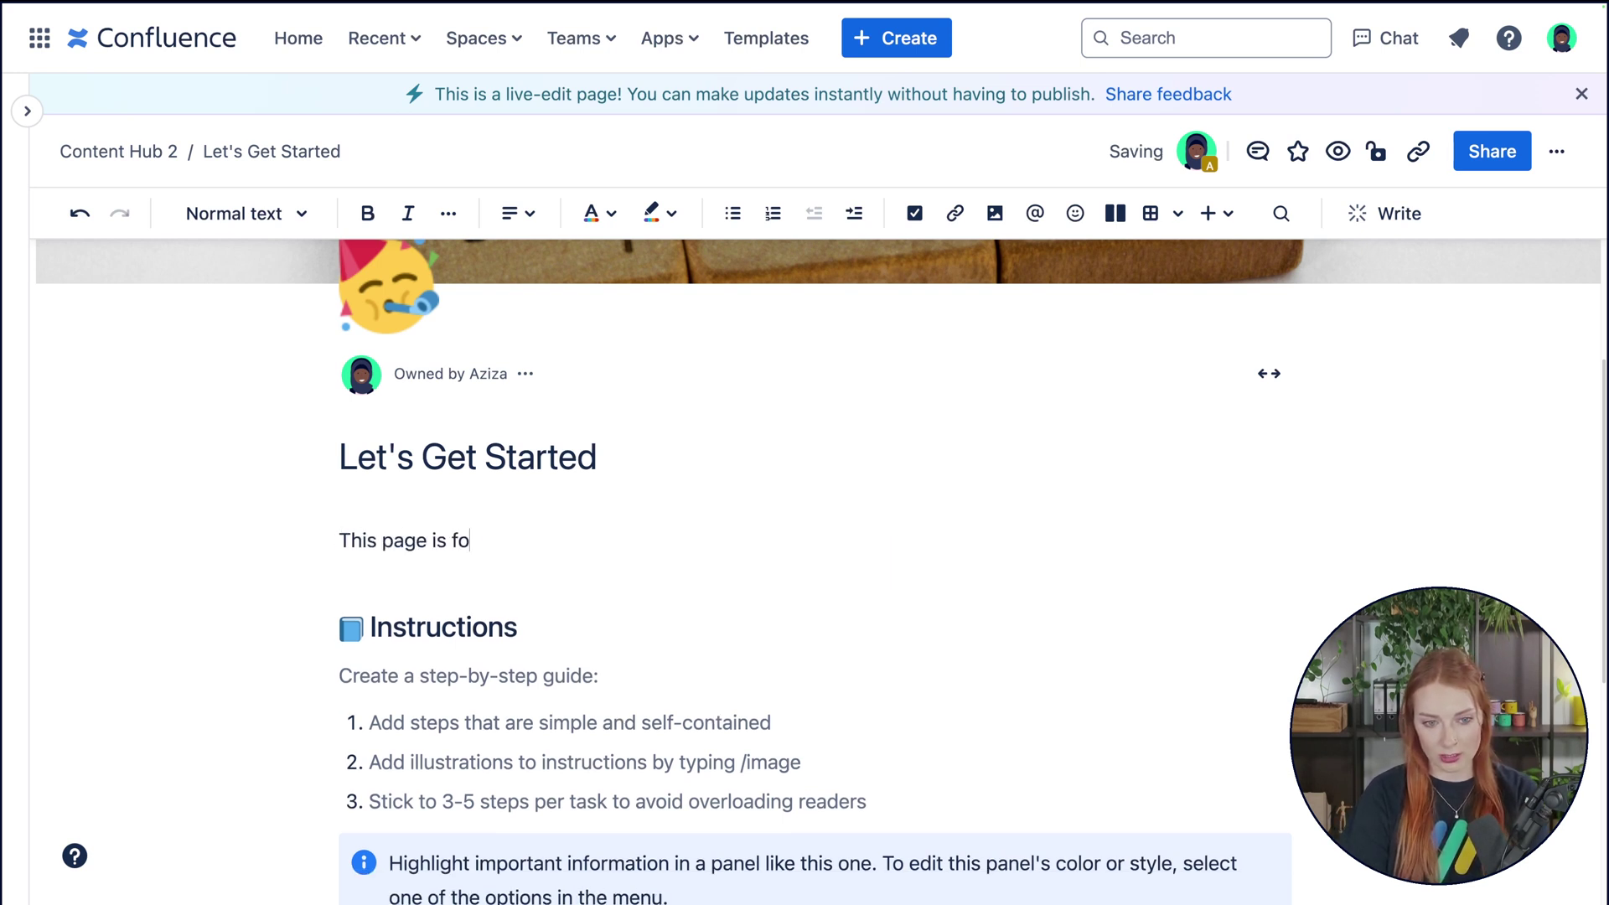
pyautogui.write('r an introduction in')
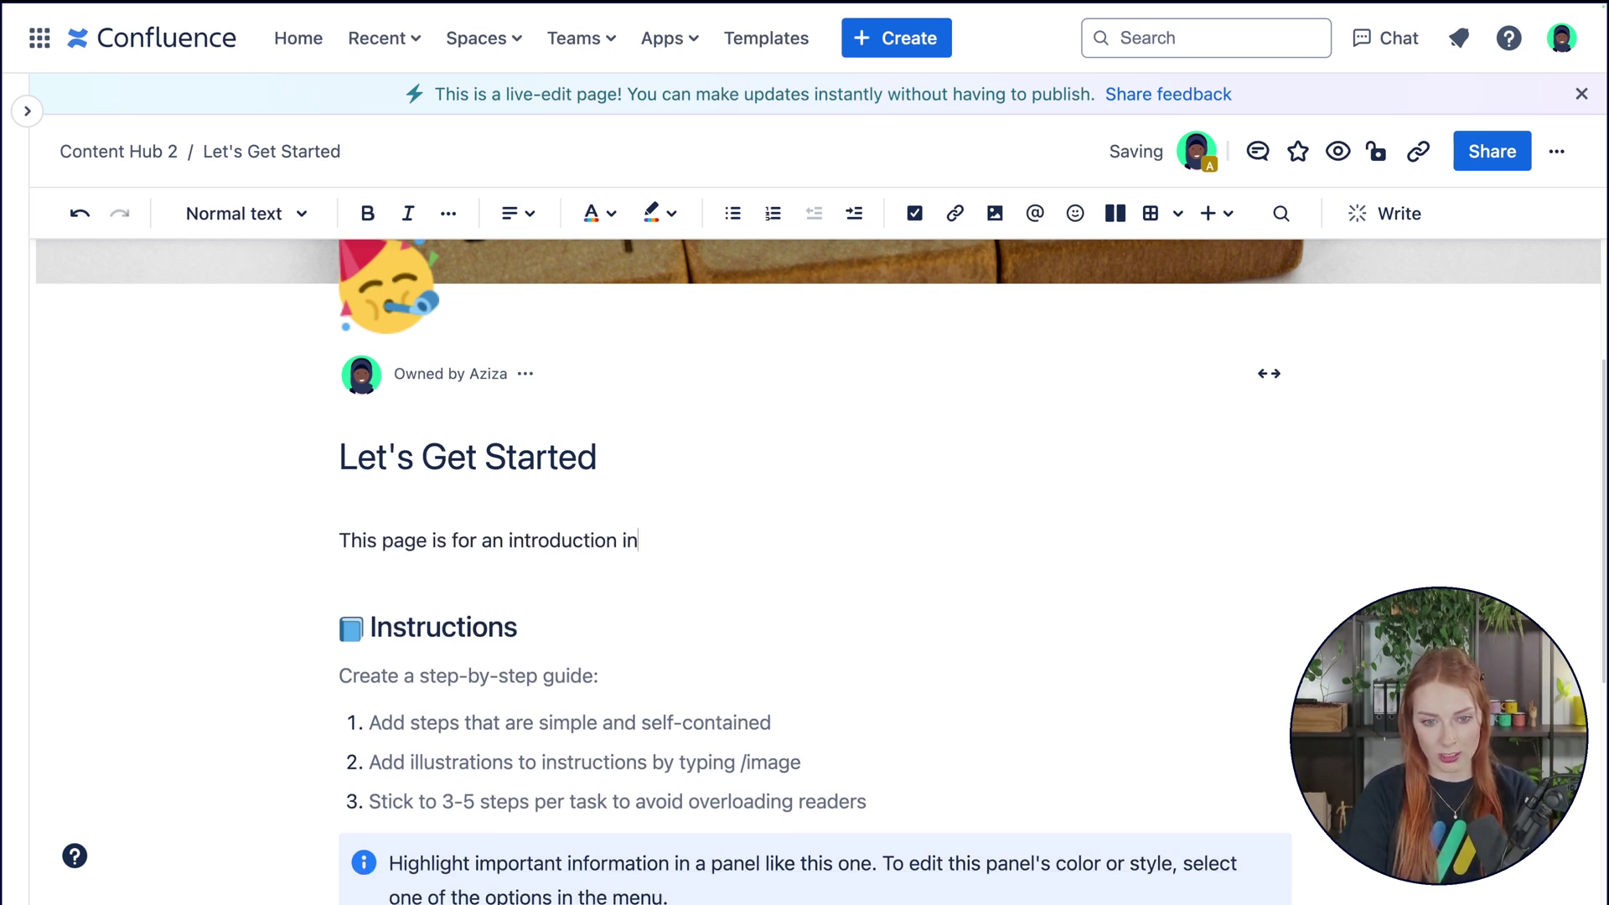
pyautogui.write('to Confluence')
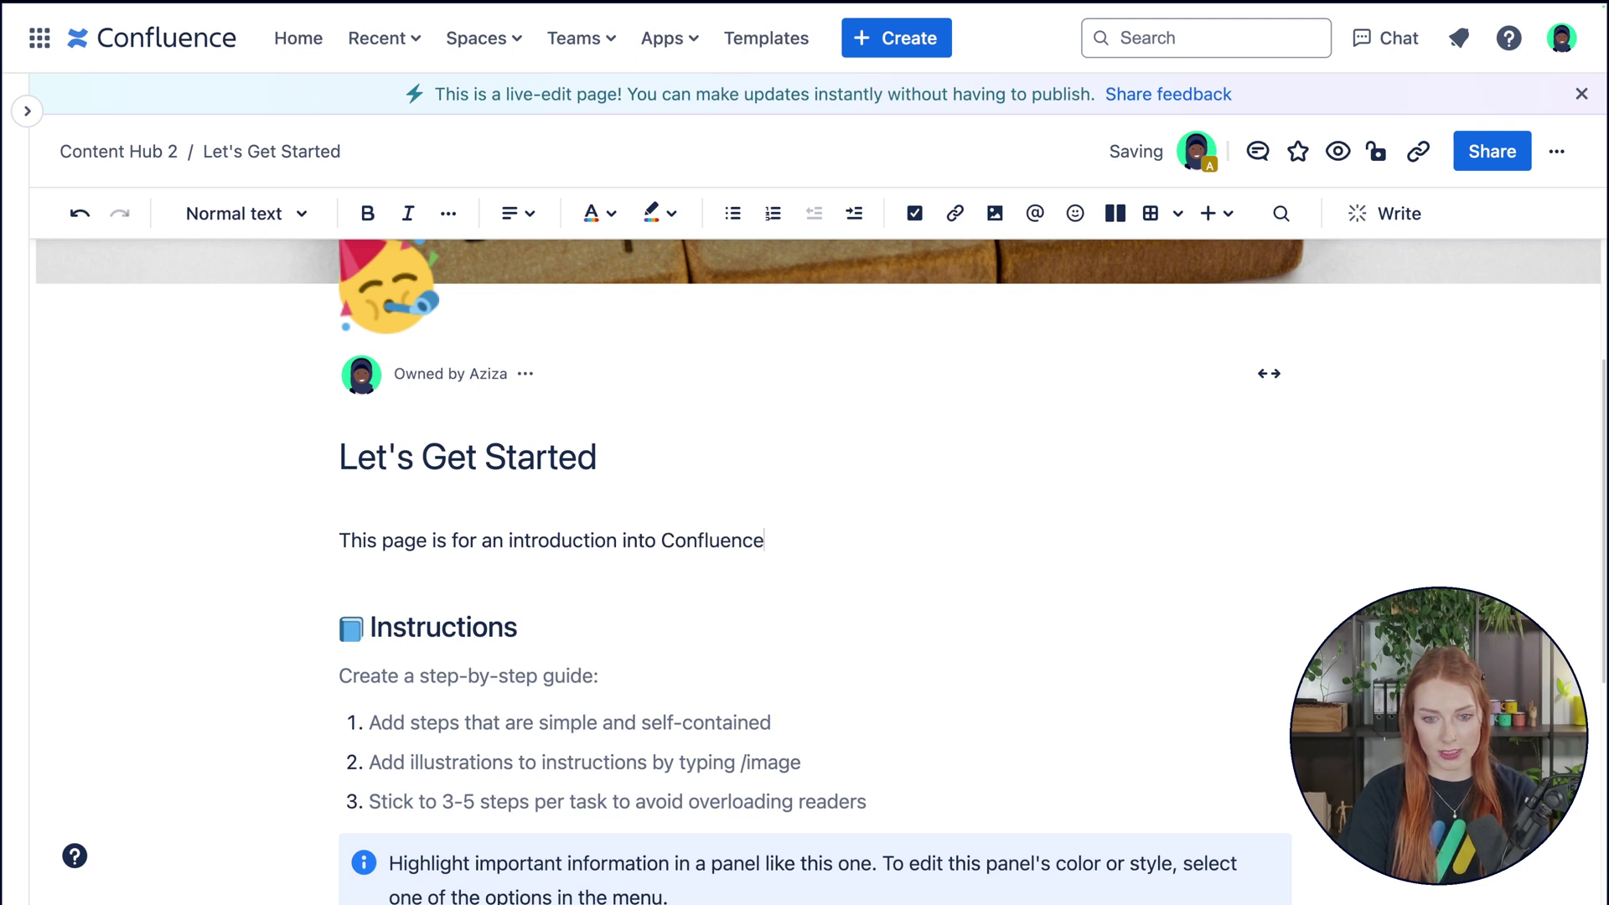
pyautogui.write('.')
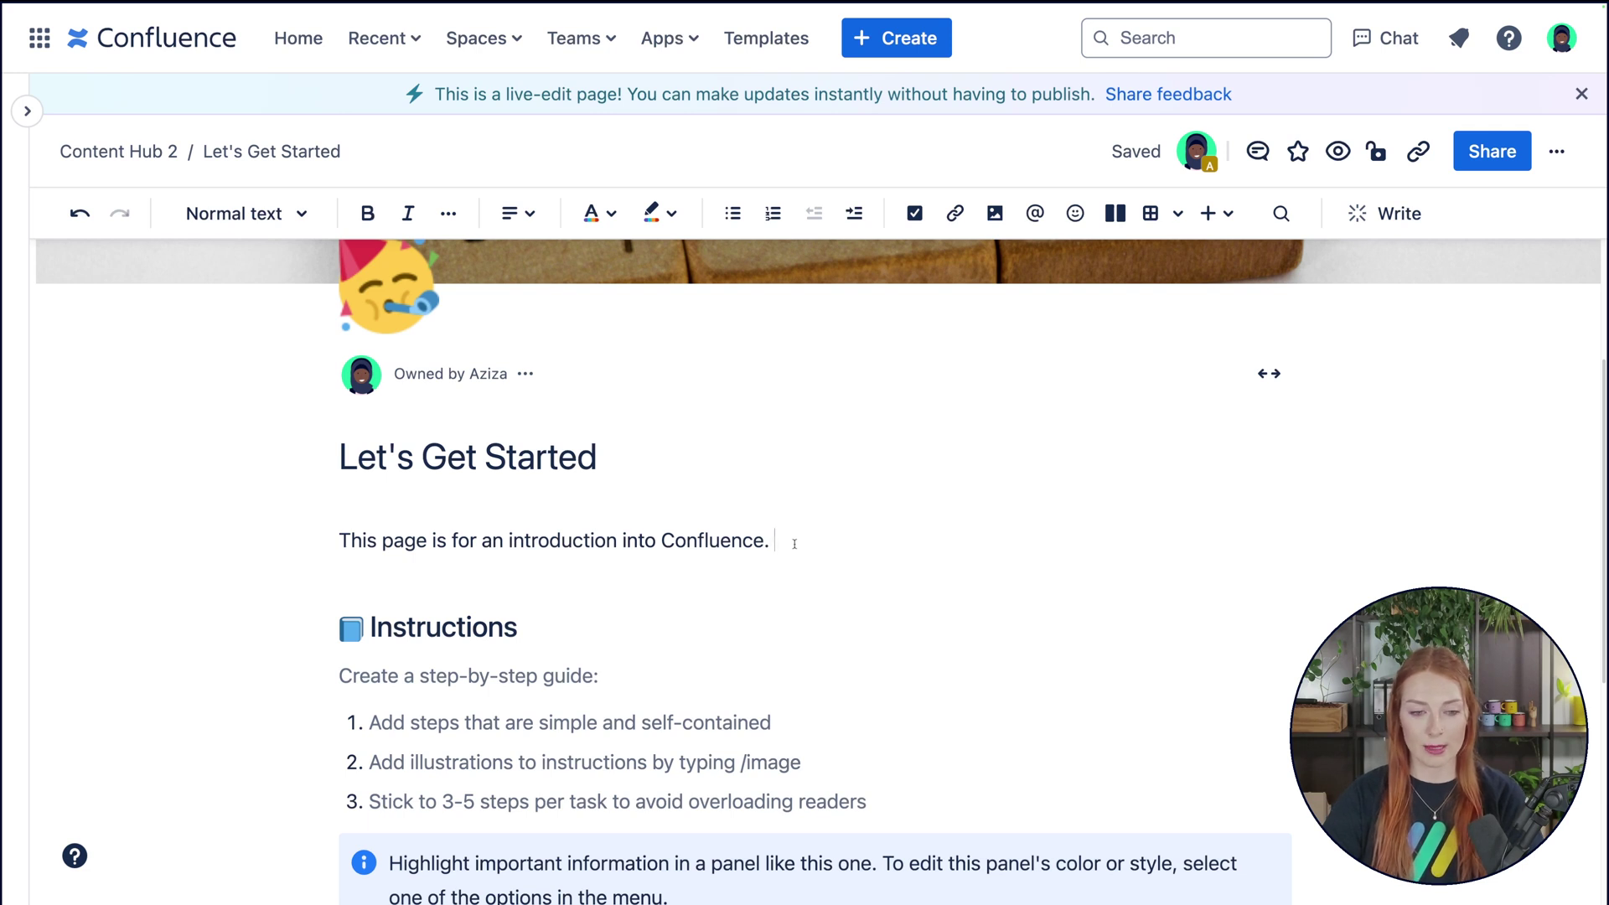
pyautogui.press('Return')
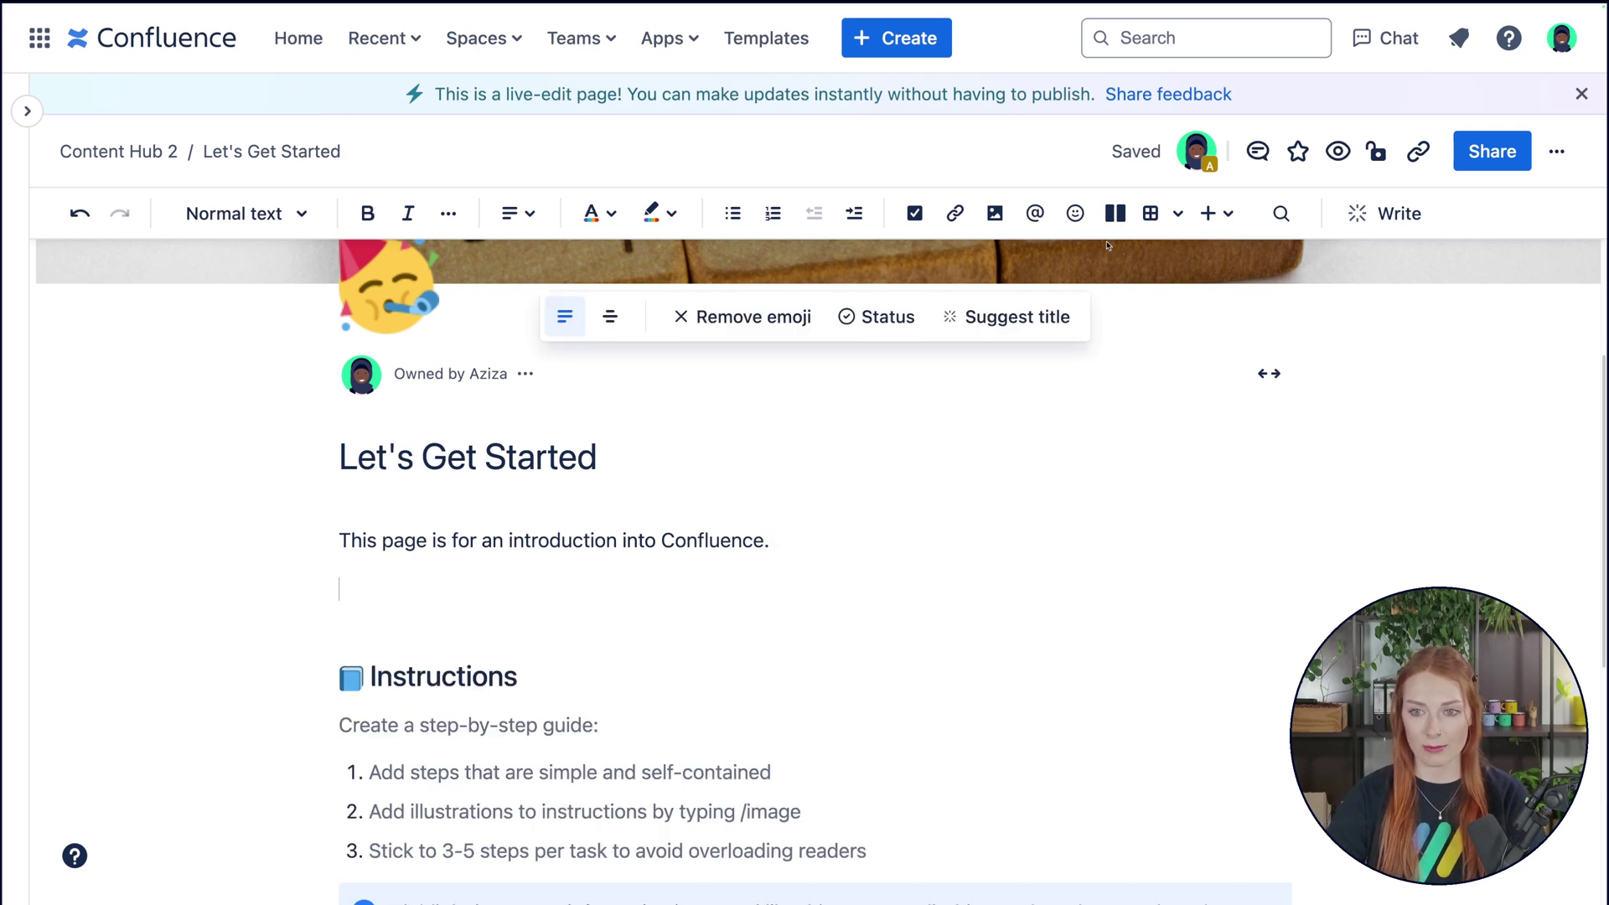
pyautogui.click(1129, 227)
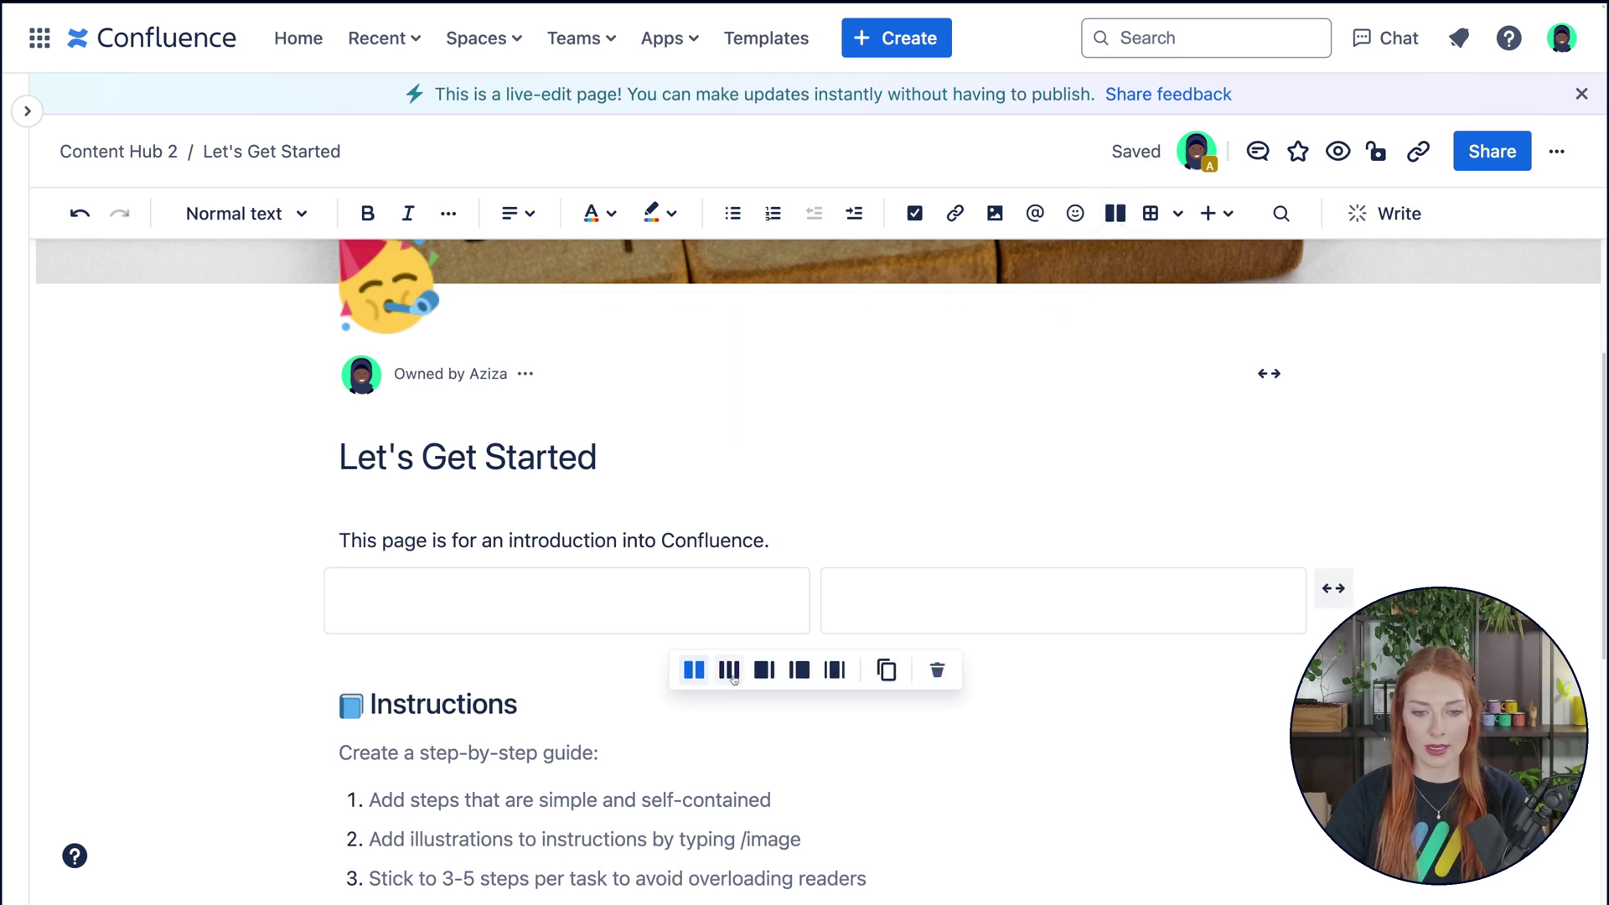
# - Try the three-column and sidebar layouts, settling on two equal columns
pyautogui.click(731, 674)
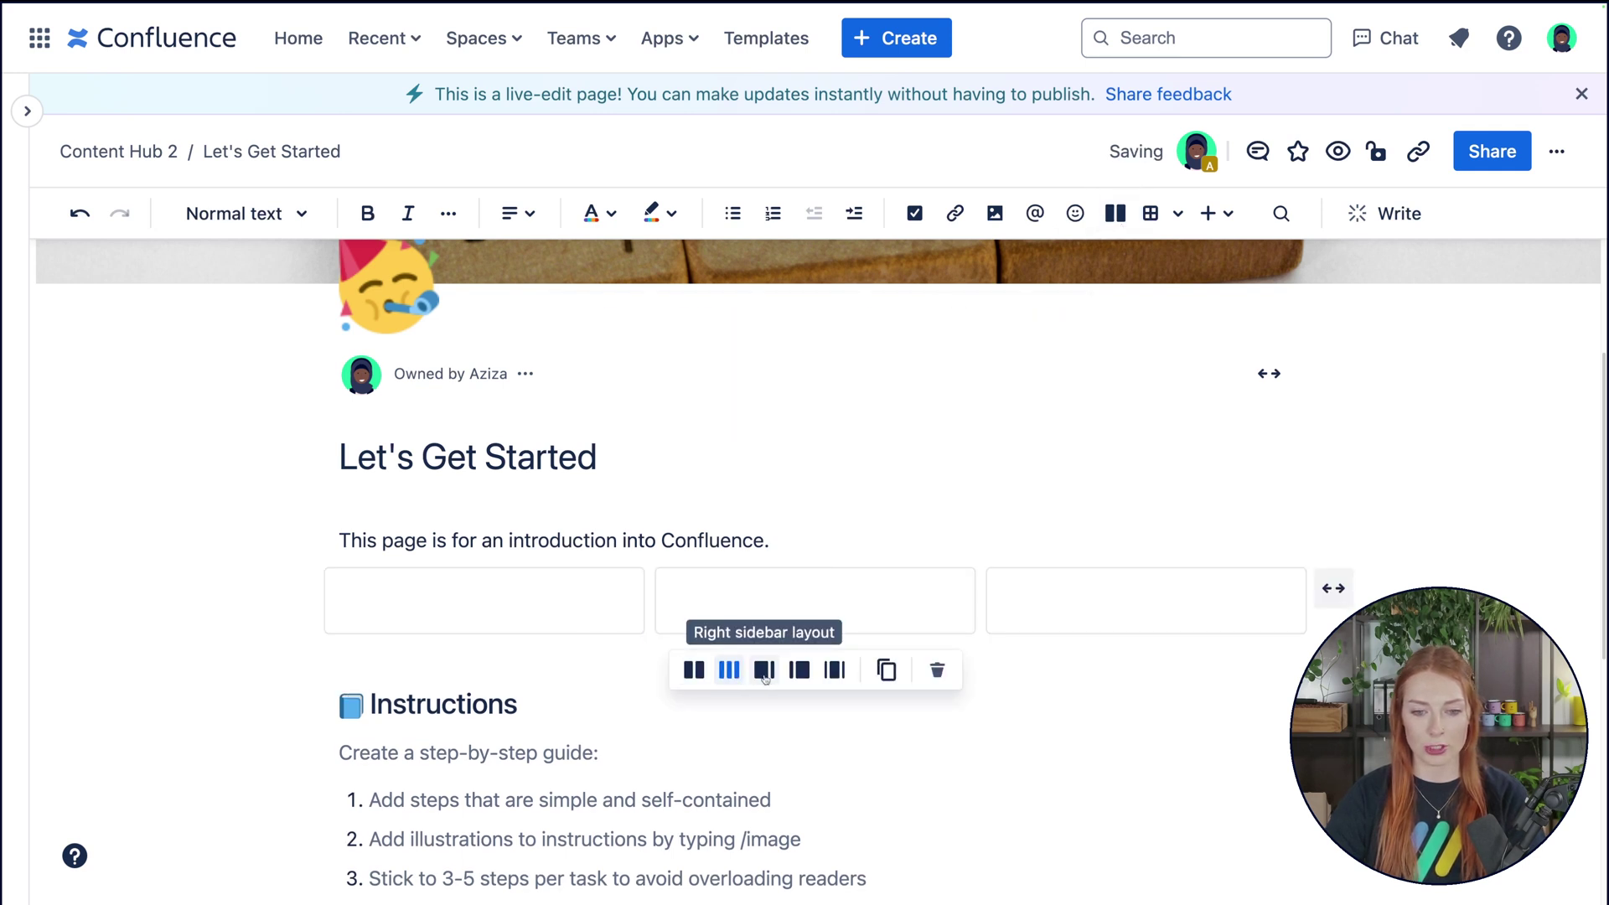
pyautogui.click(765, 674)
pyautogui.click(799, 675)
pyautogui.click(834, 674)
pyautogui.click(694, 670)
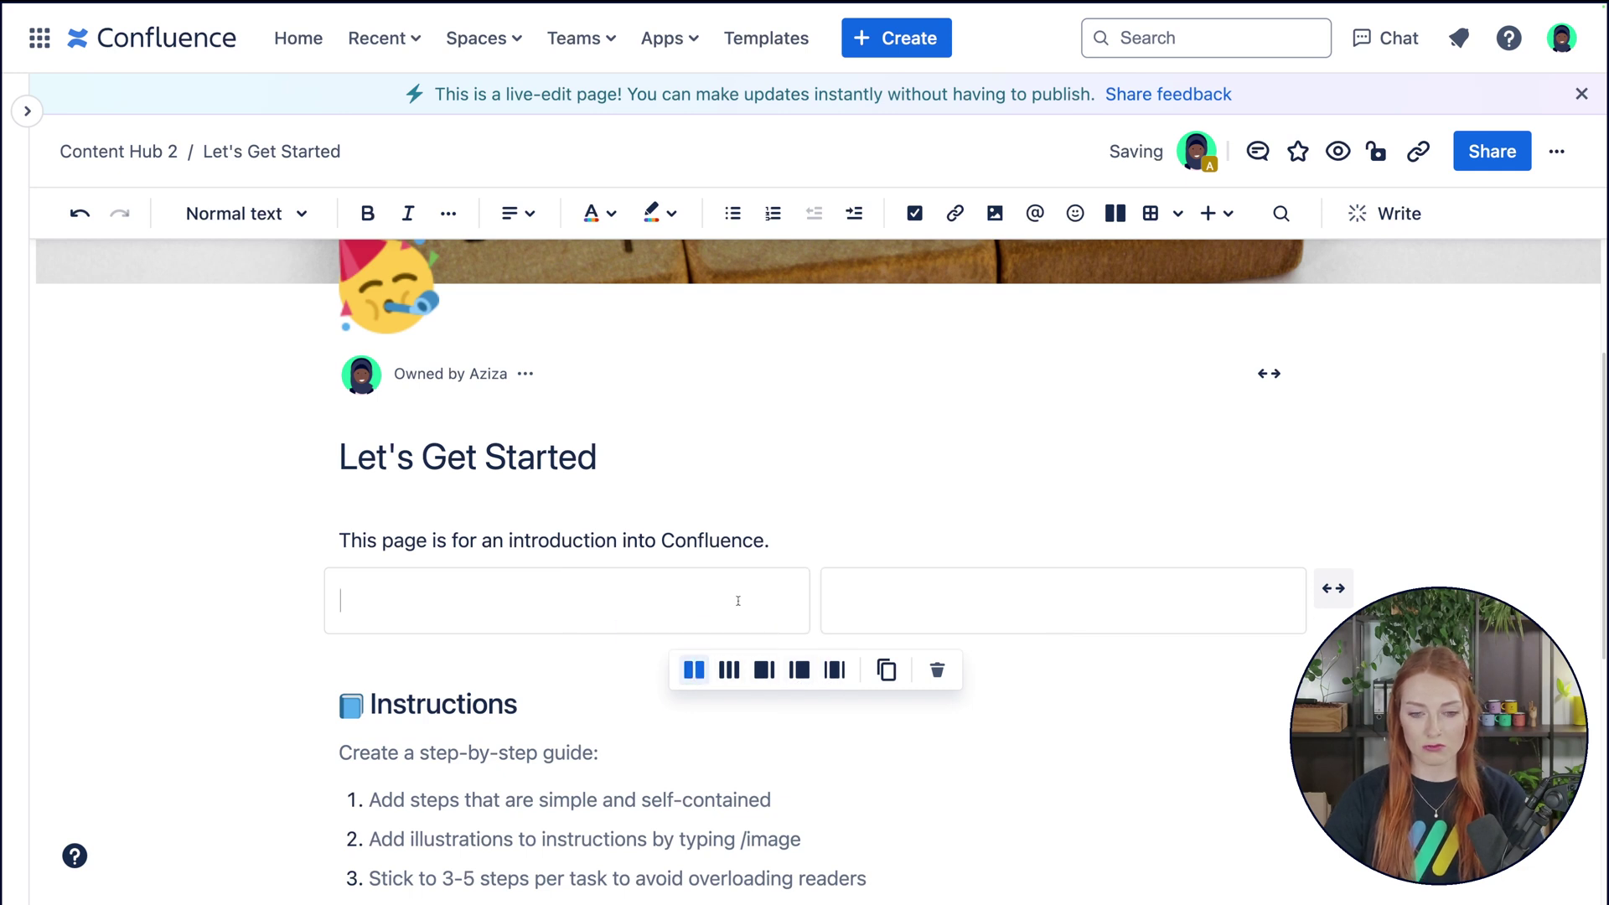
pyautogui.click(793, 612)
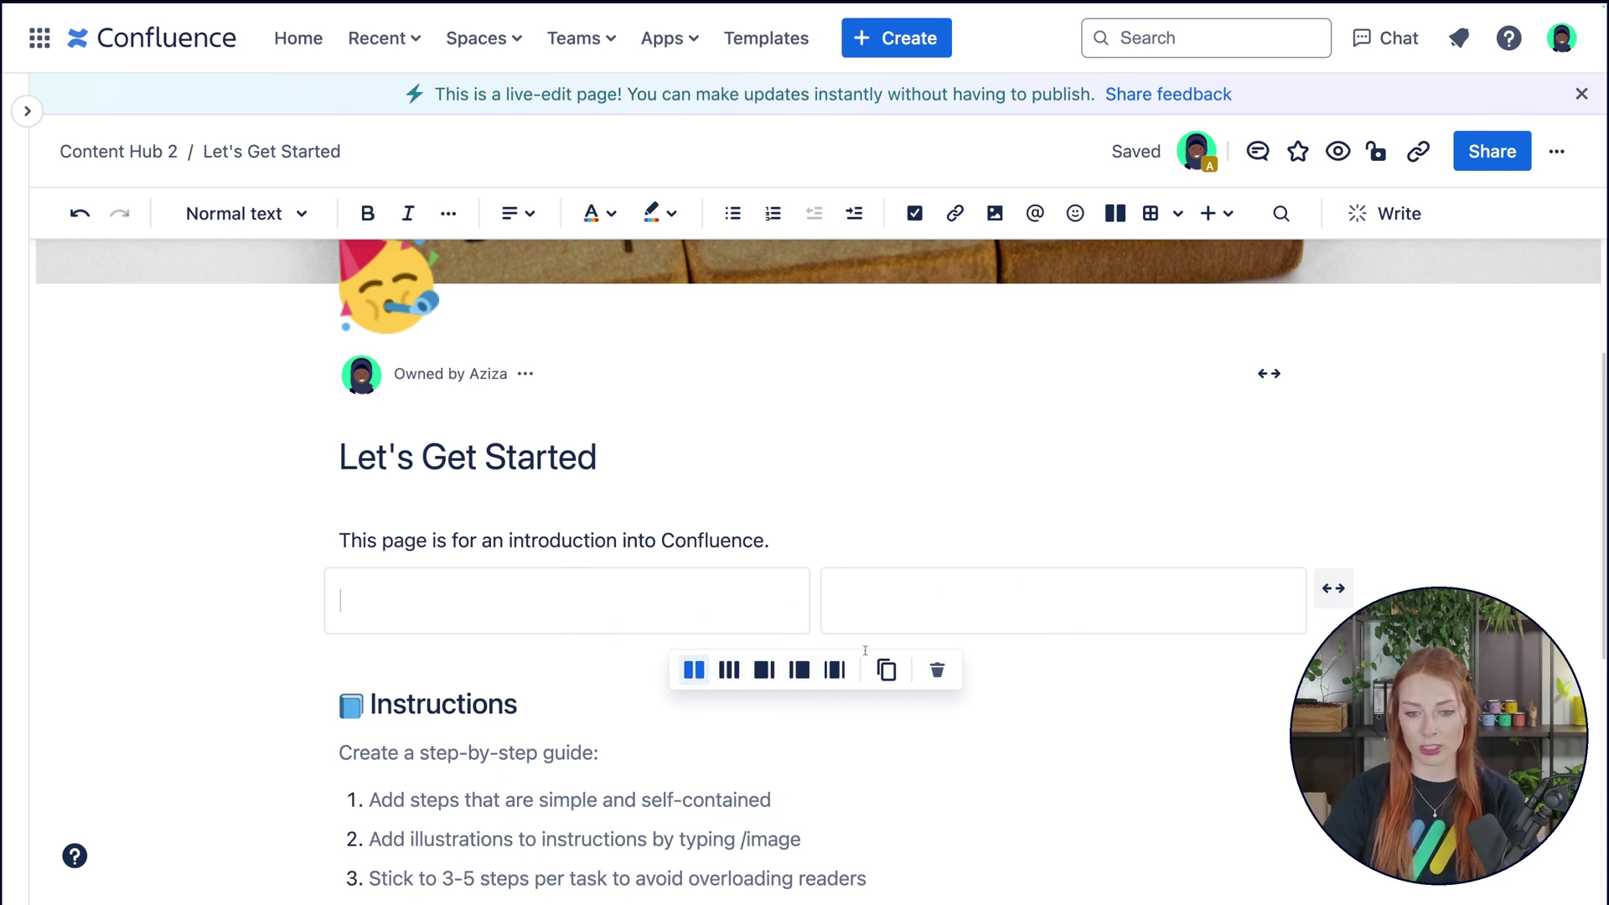
pyautogui.click(765, 671)
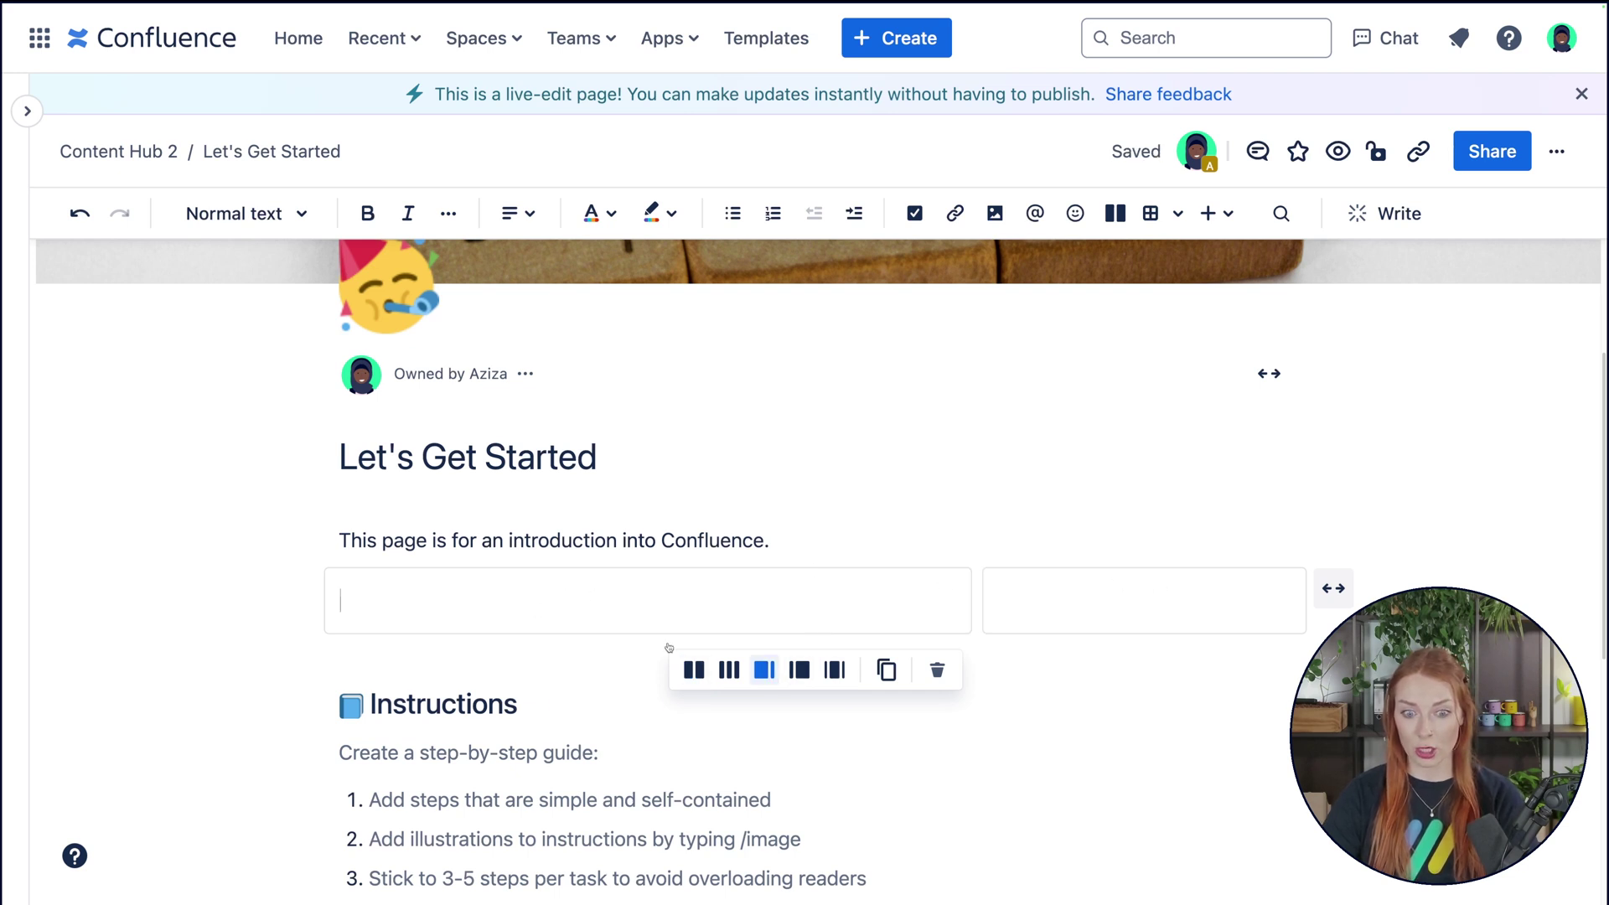
pyautogui.click(691, 671)
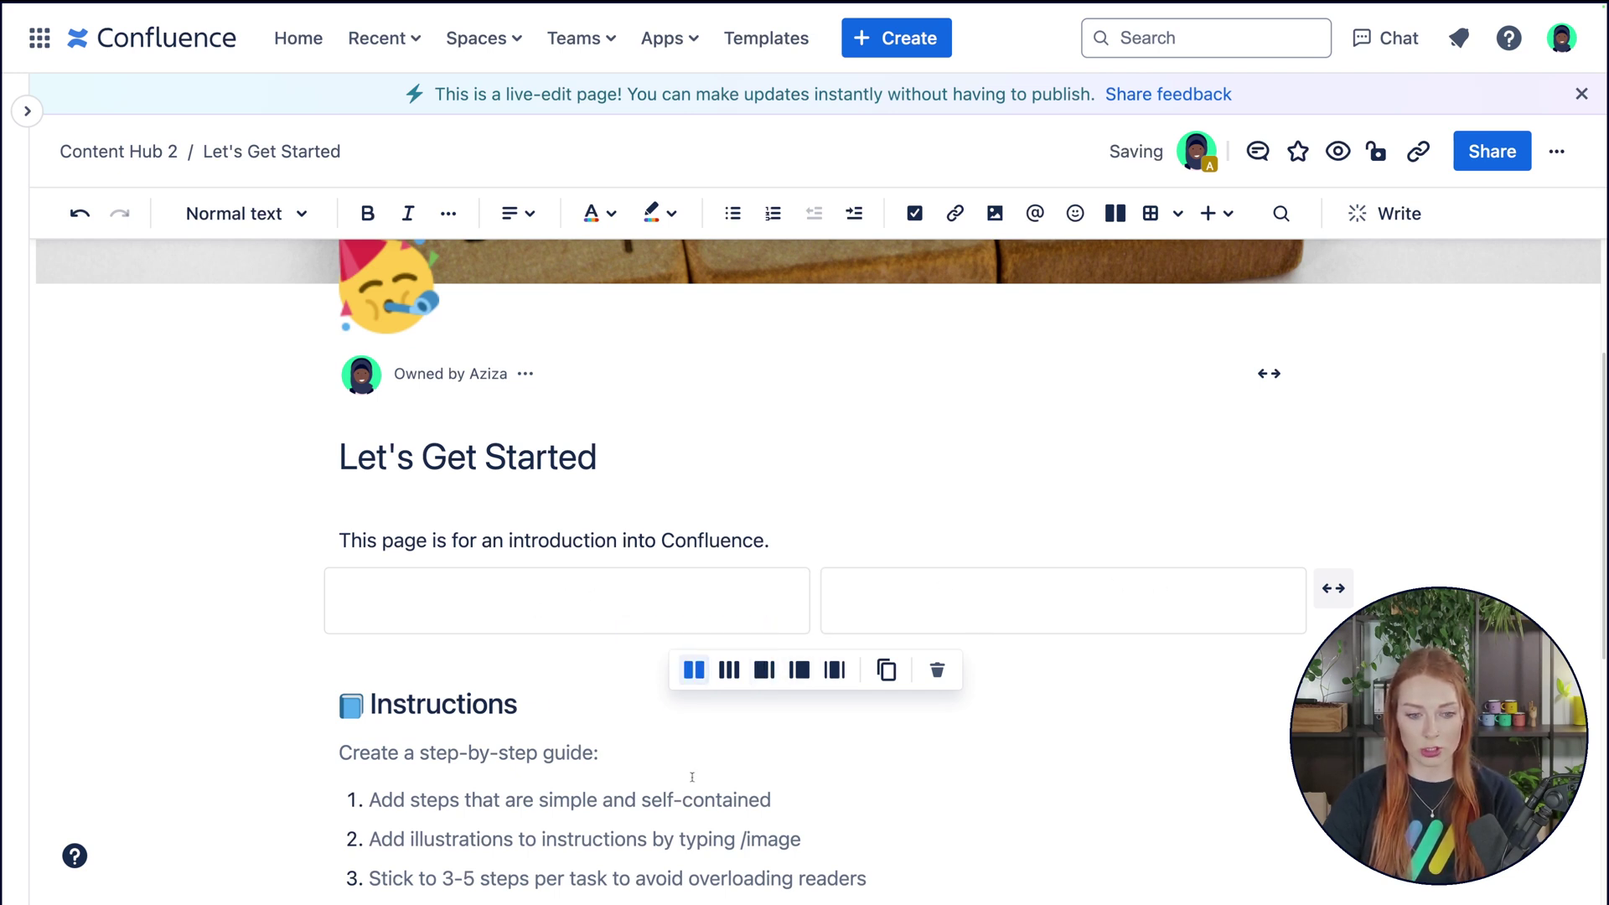
# - Add 'What does it mean to get started' as a Heading 2 in the left column
pyautogui.scroll(-1, 382, 553)
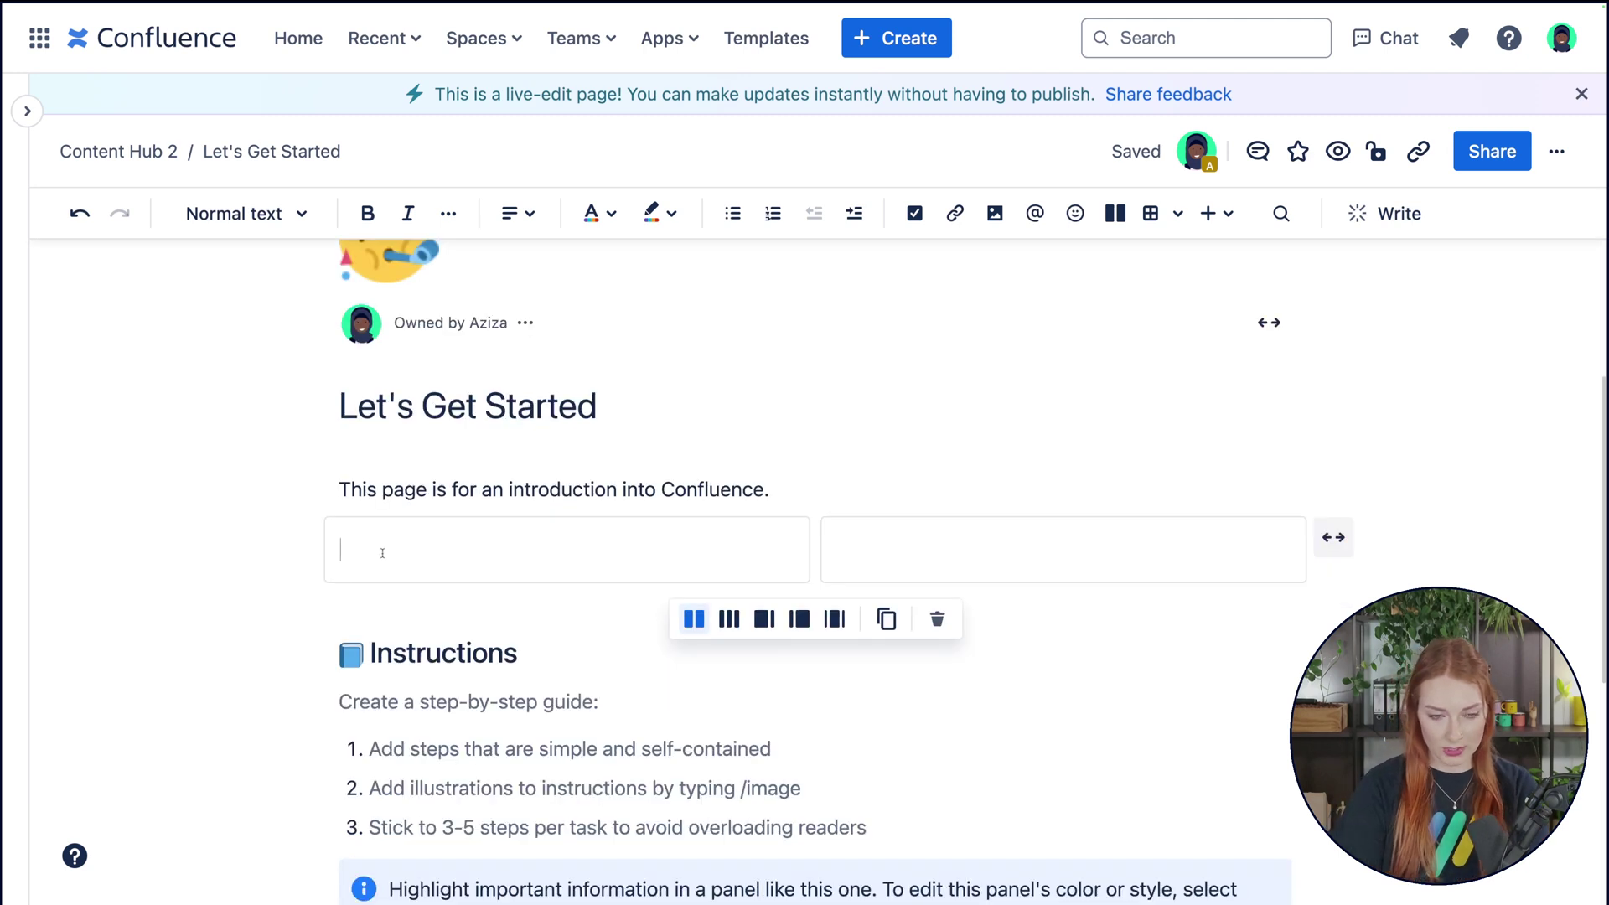
pyautogui.write('What does it me')
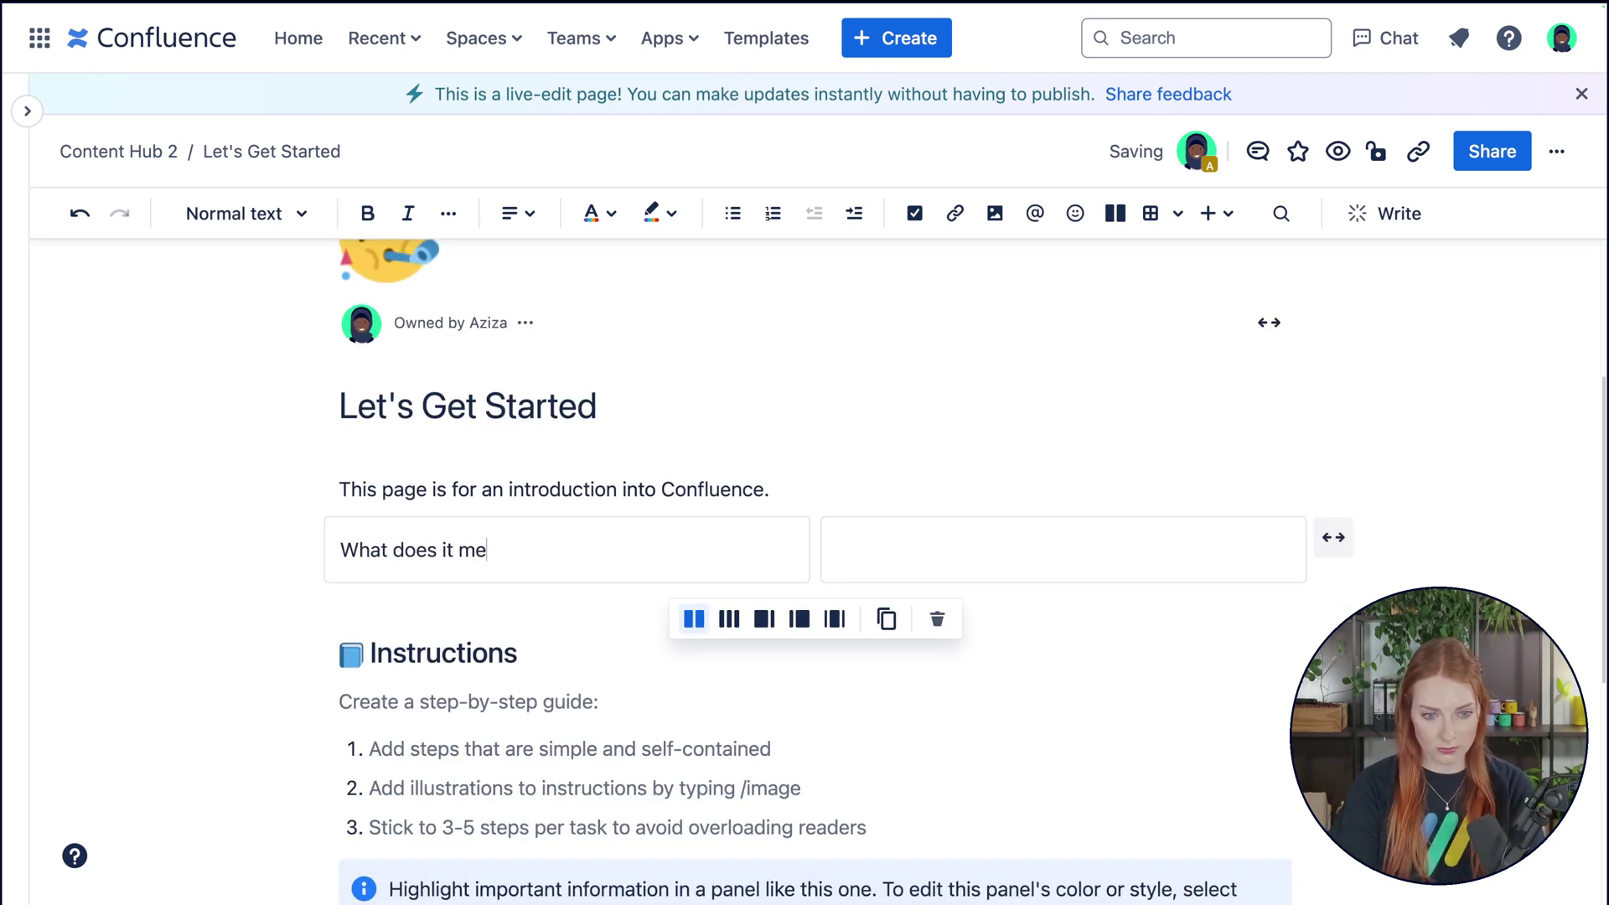
pyautogui.write('an to get started?')
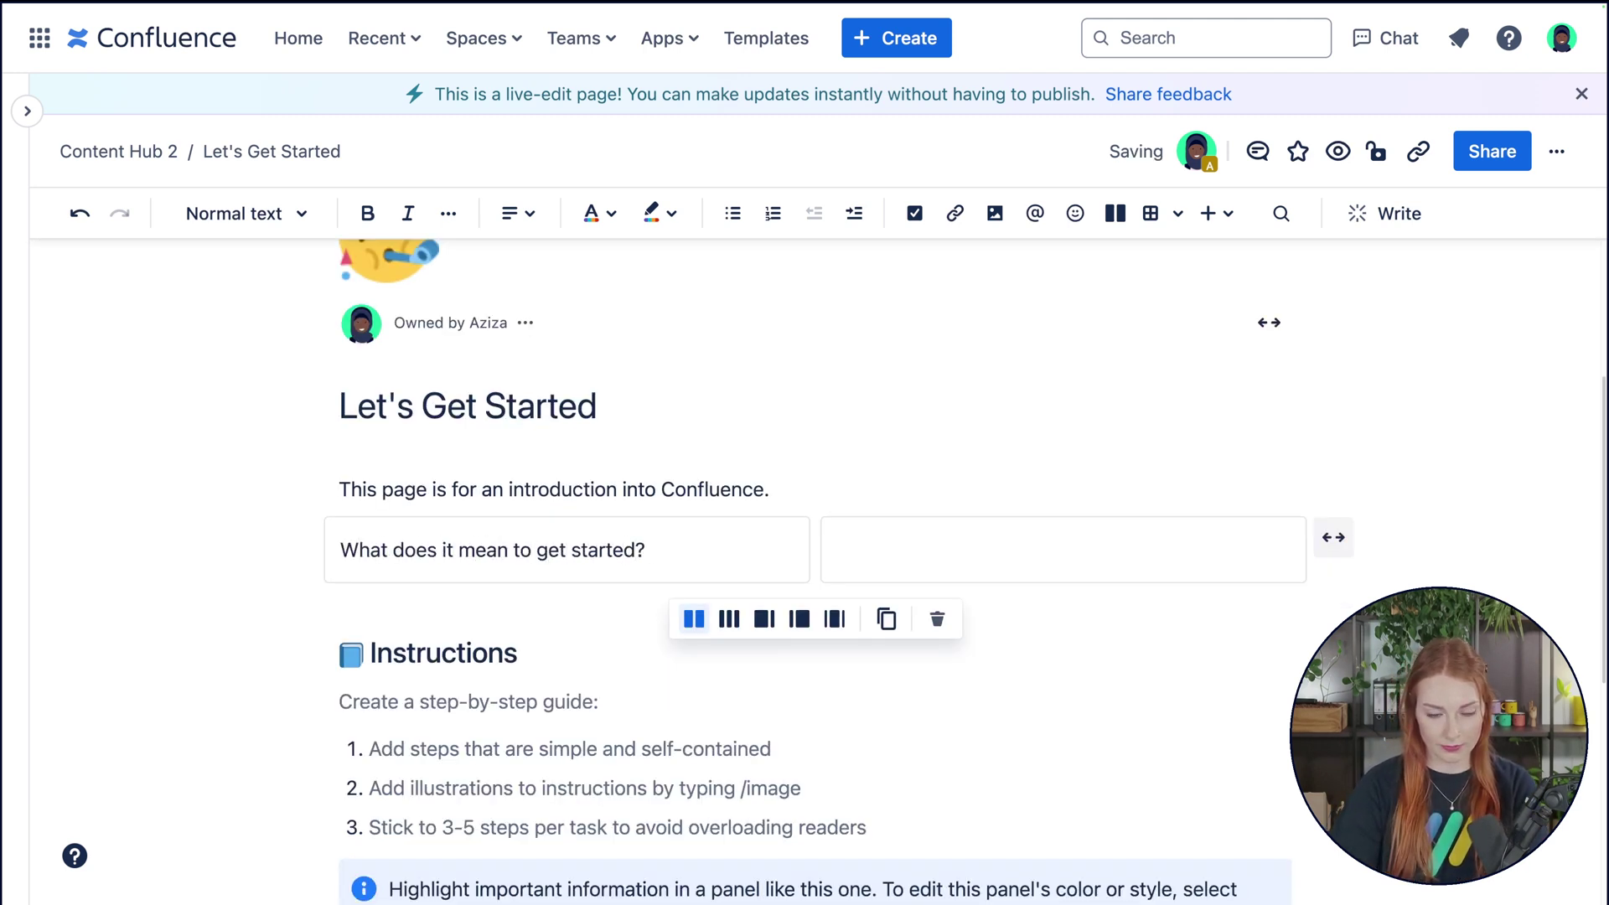
pyautogui.click(243, 213)
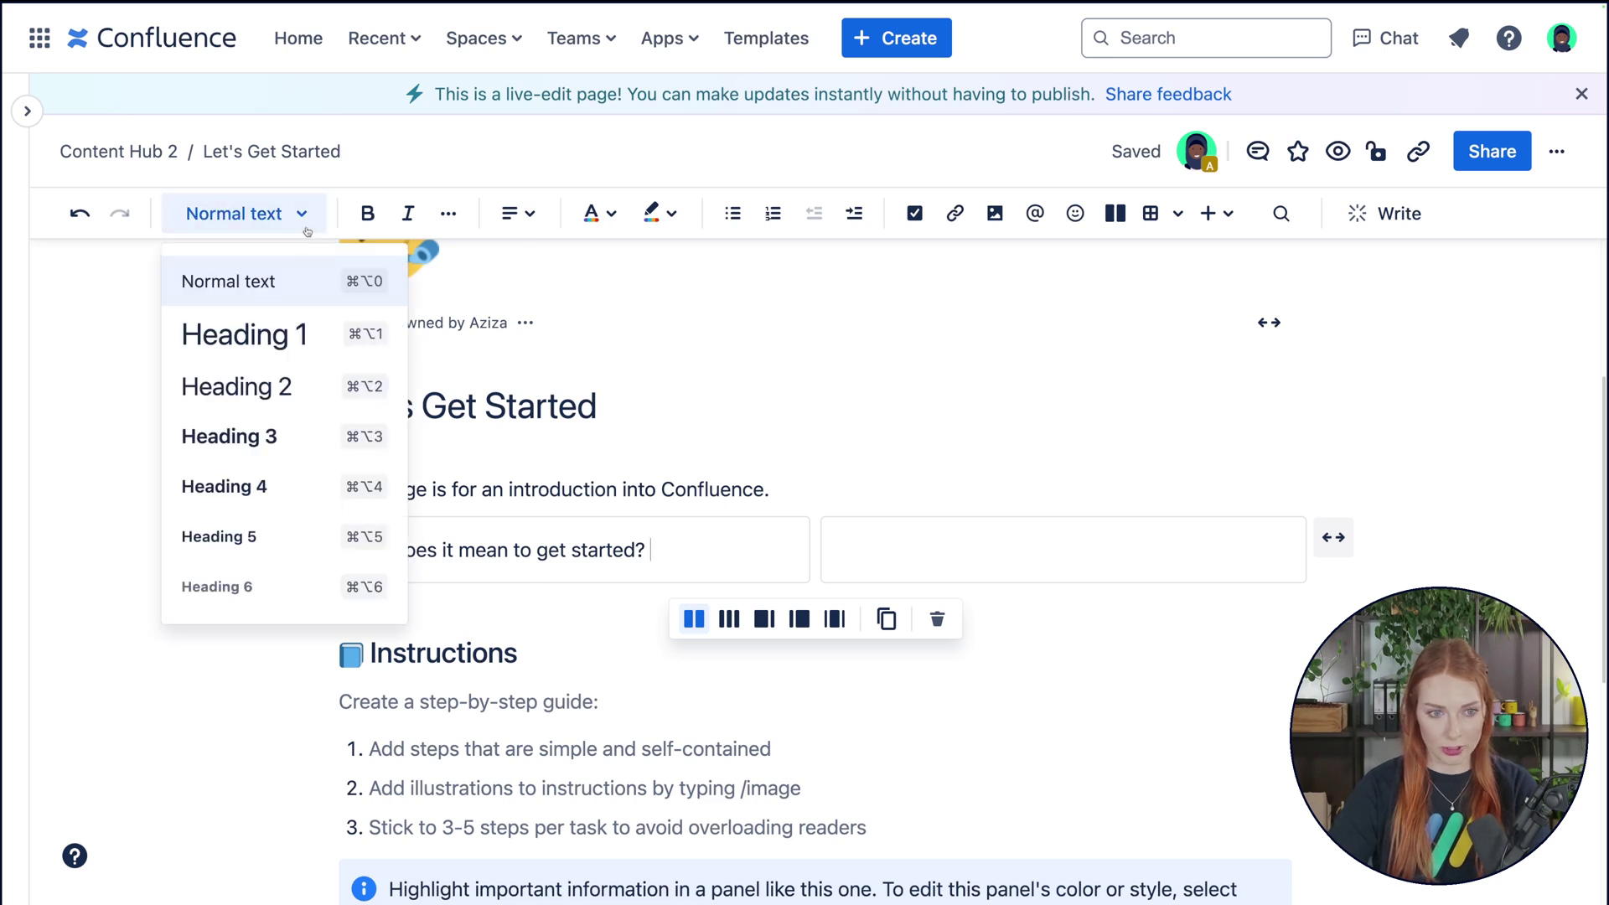
pyautogui.click(252, 384)
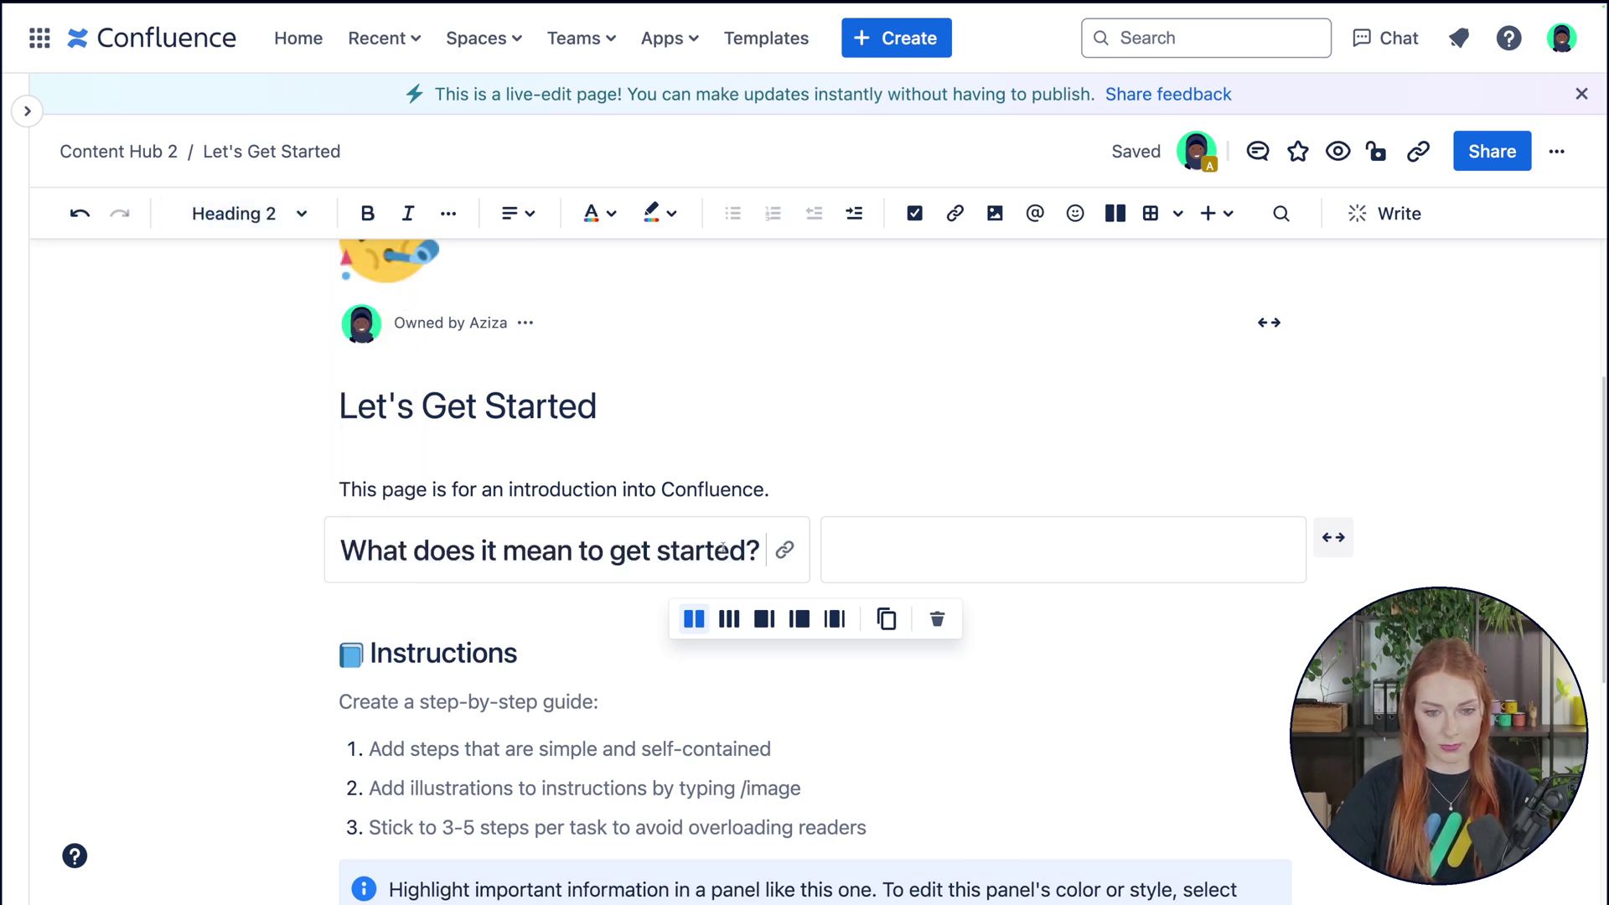
# - List bullets 'Sign up' and 'Make your site name' with an empty bullet, then move to the right column
pyautogui.press('Return')
pyautogui.click(732, 213)
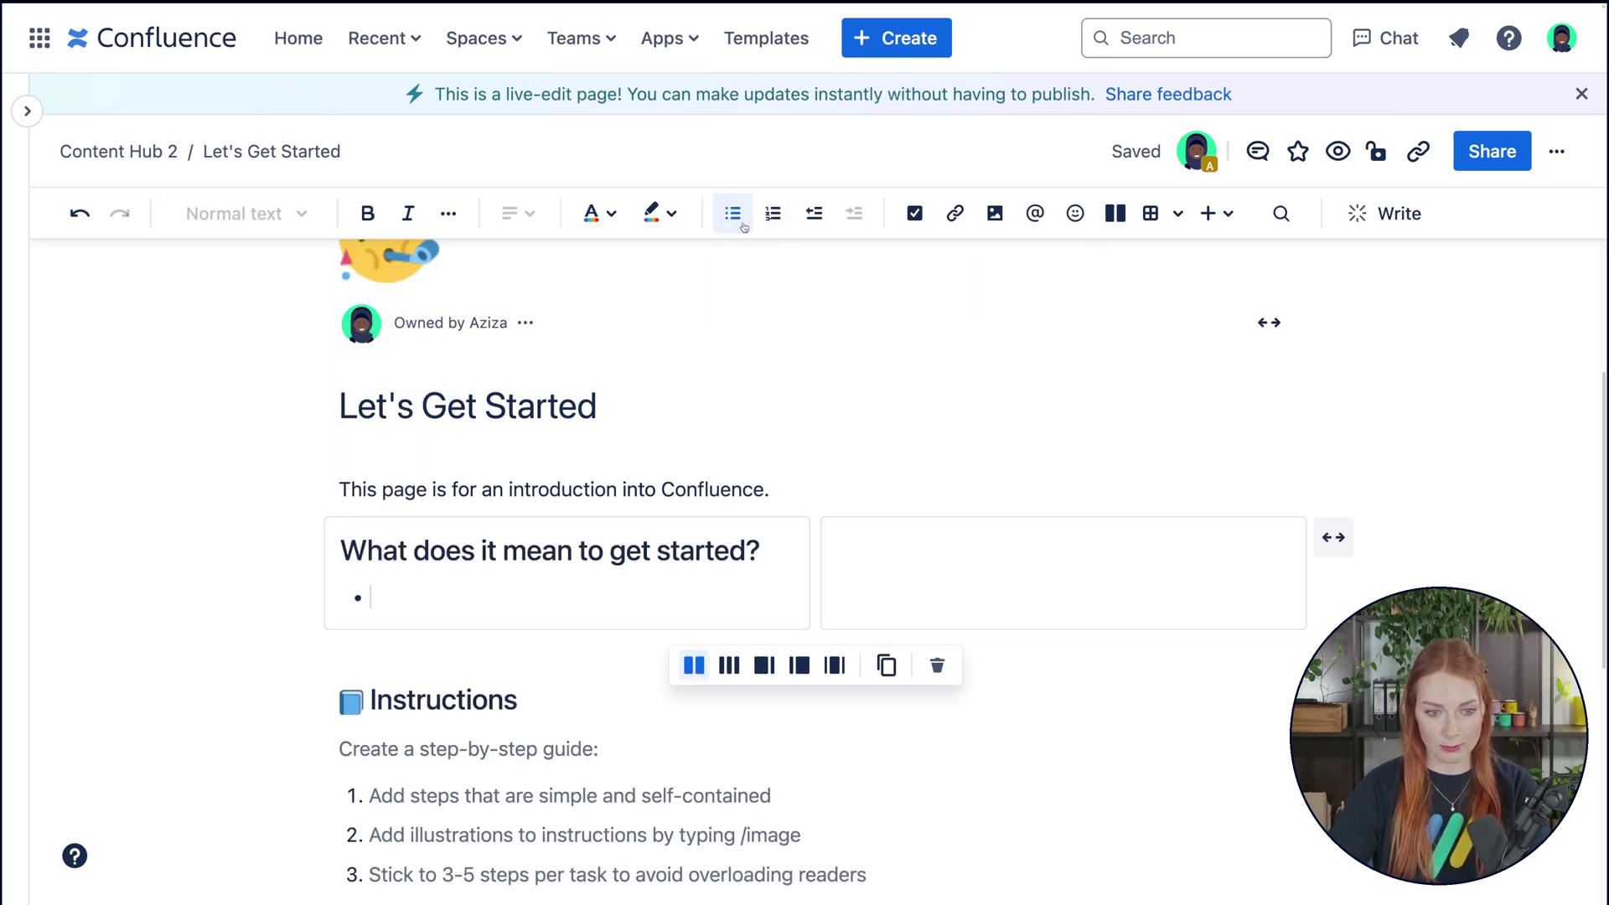
pyautogui.write('Sign up')
pyautogui.press('Return')
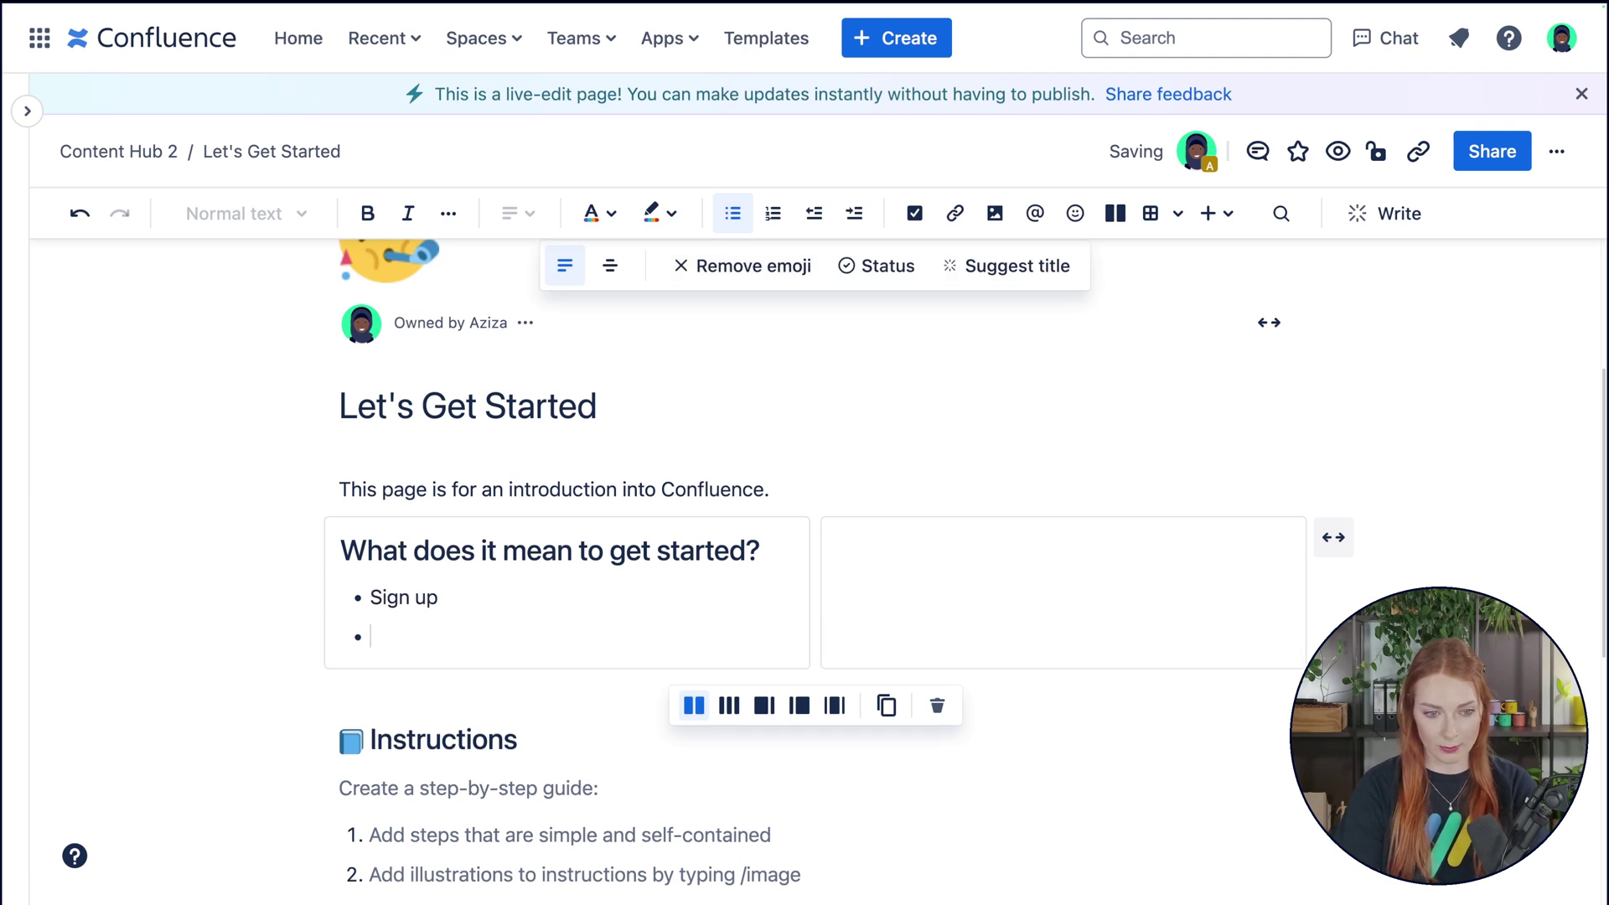
pyautogui.write('Make your si')
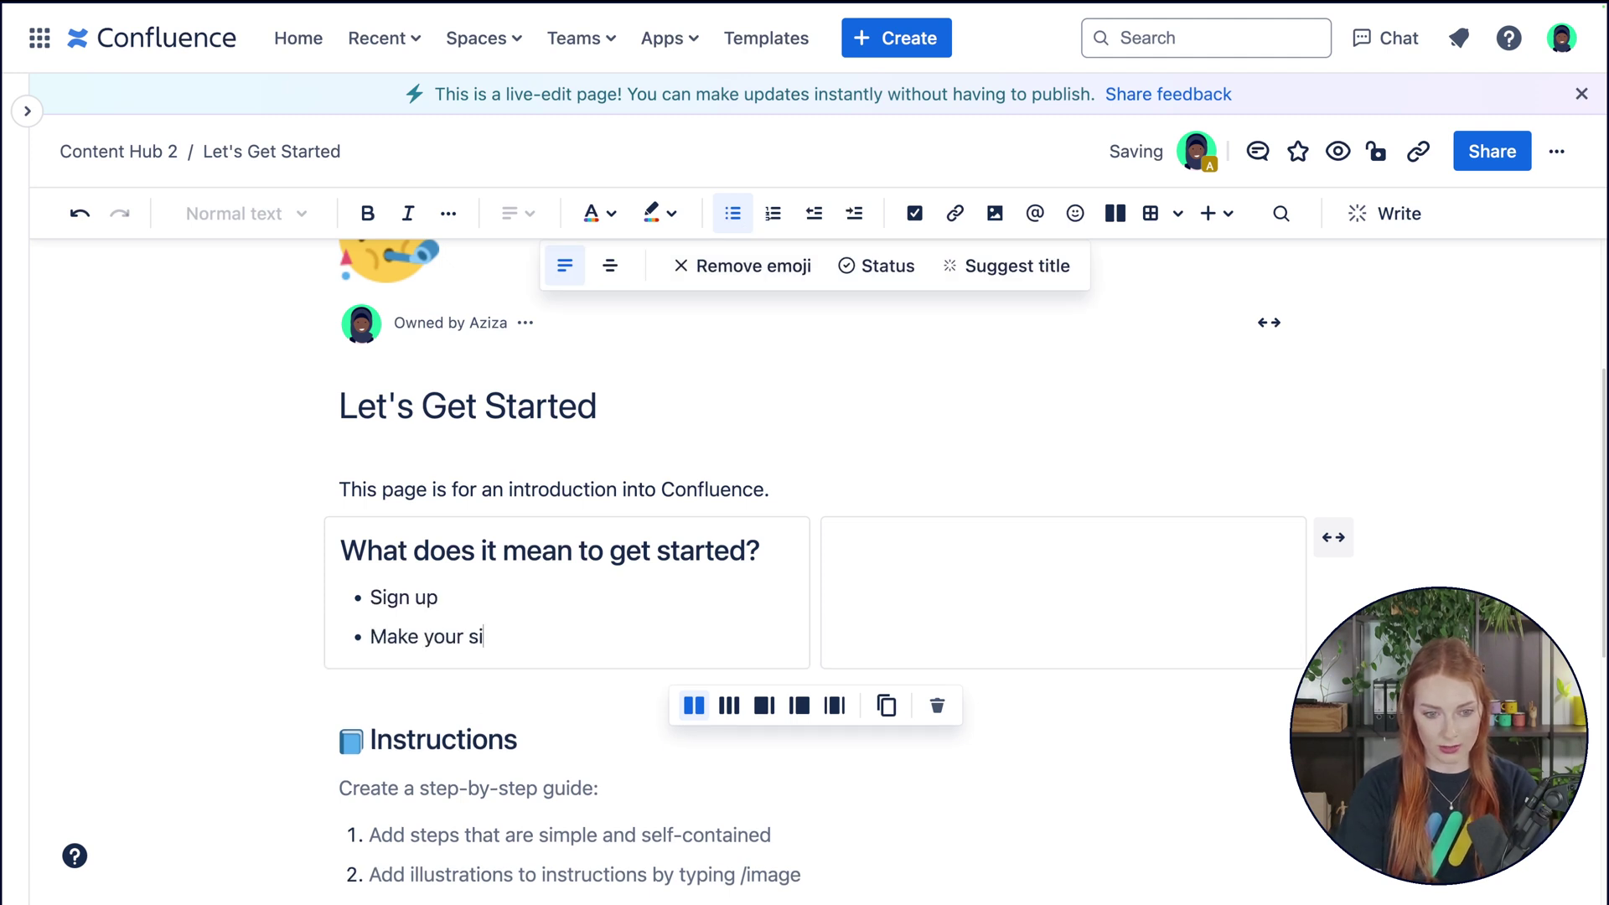
pyautogui.write('te name')
pyautogui.press('Return')
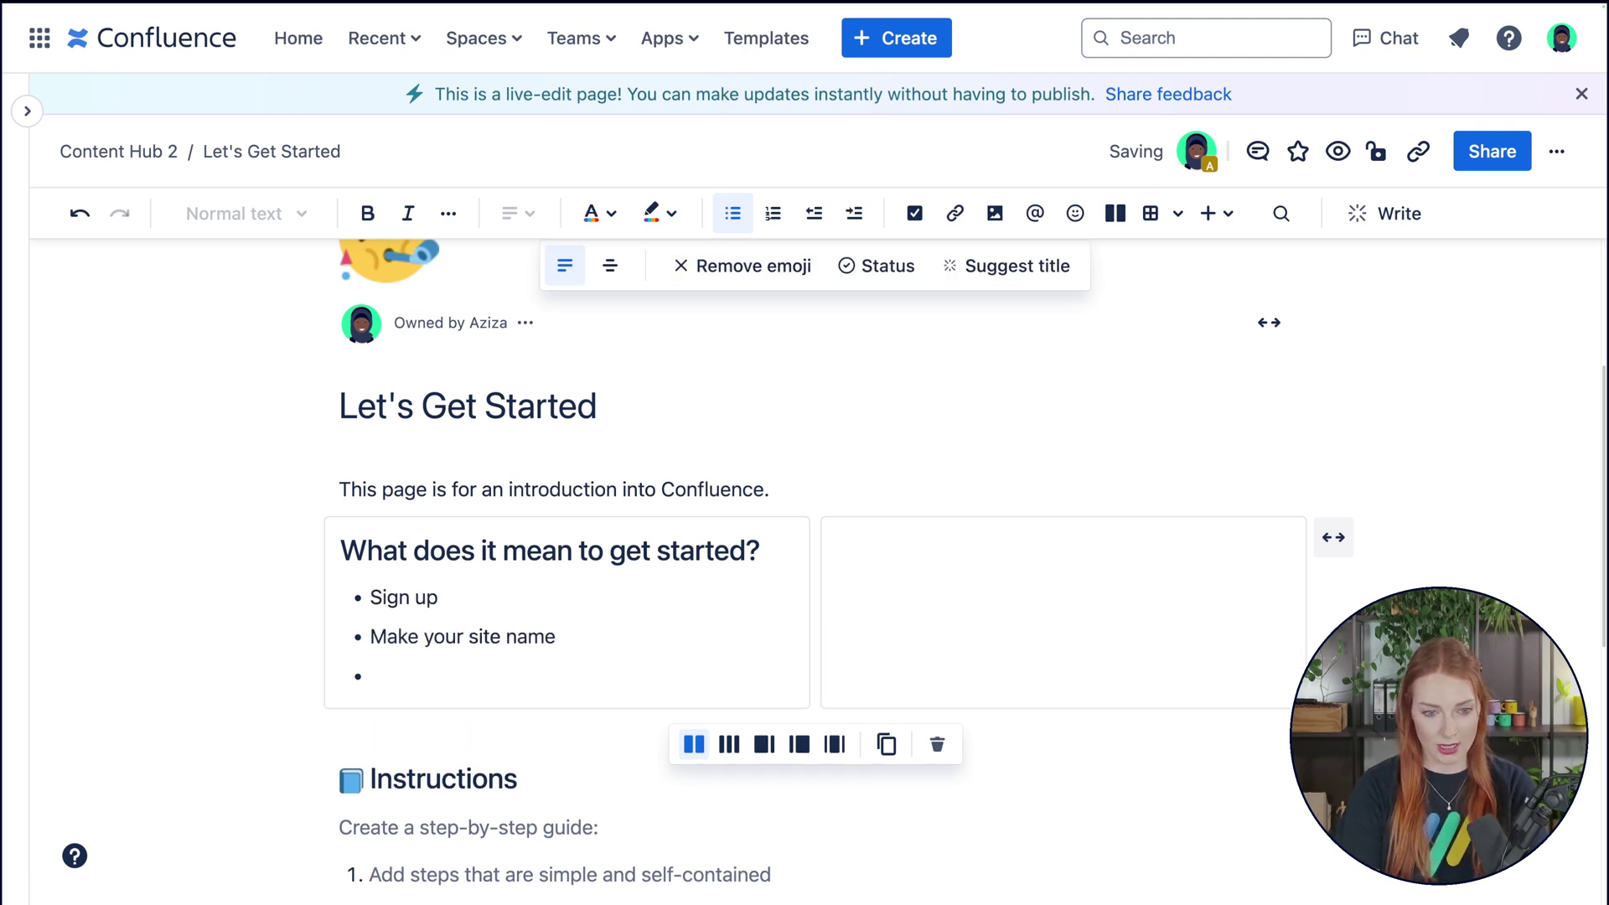
pyautogui.click(921, 560)
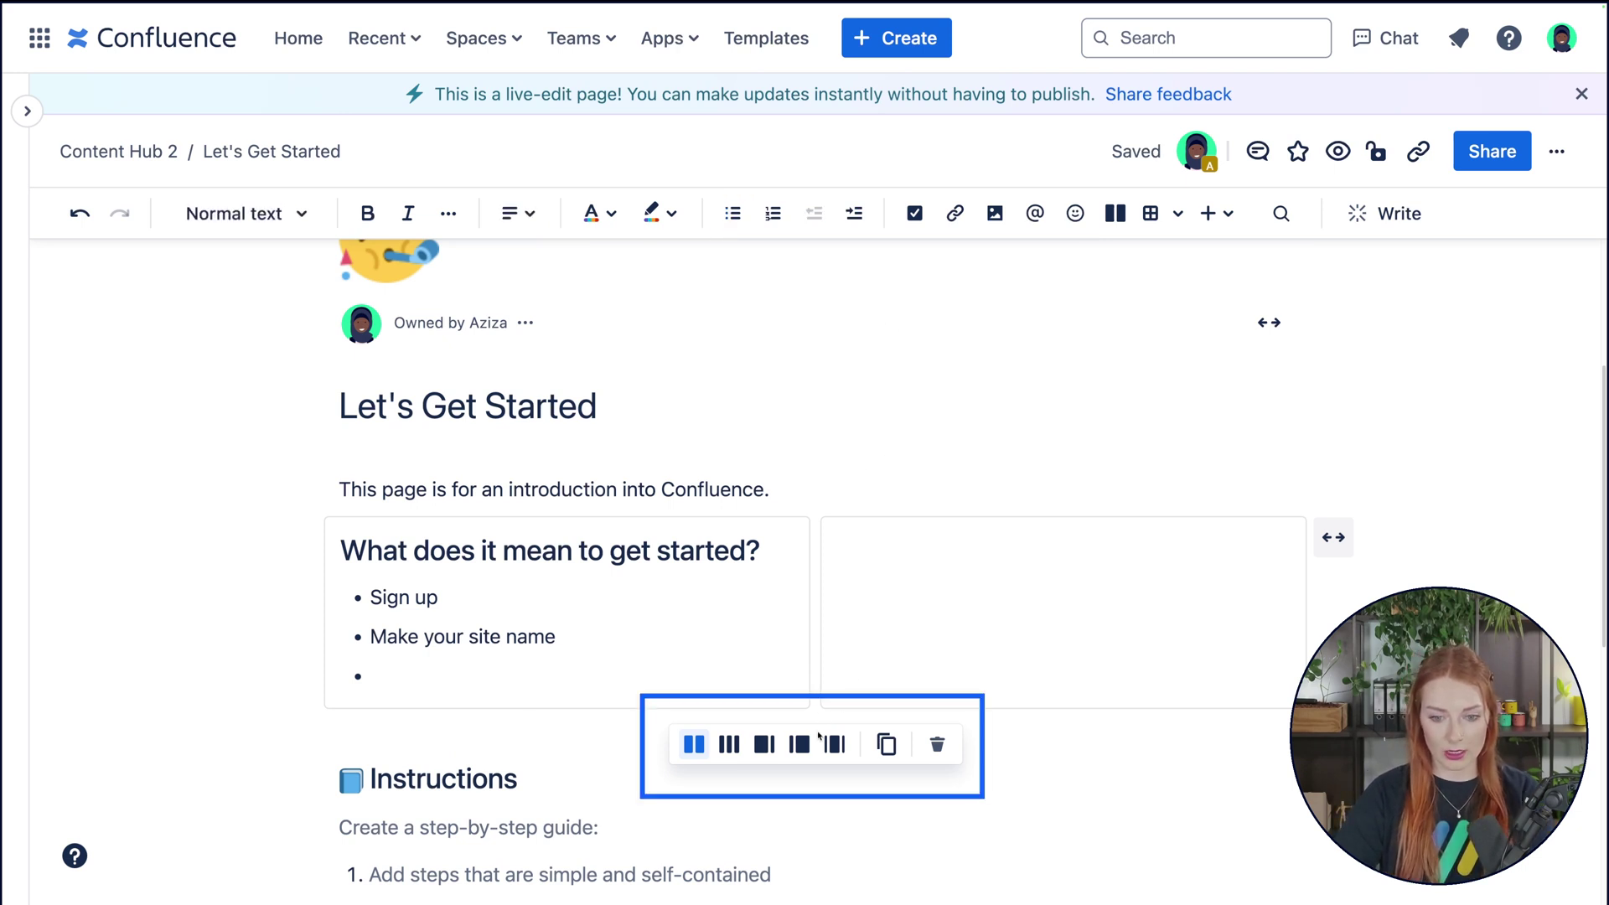
pyautogui.click(764, 744)
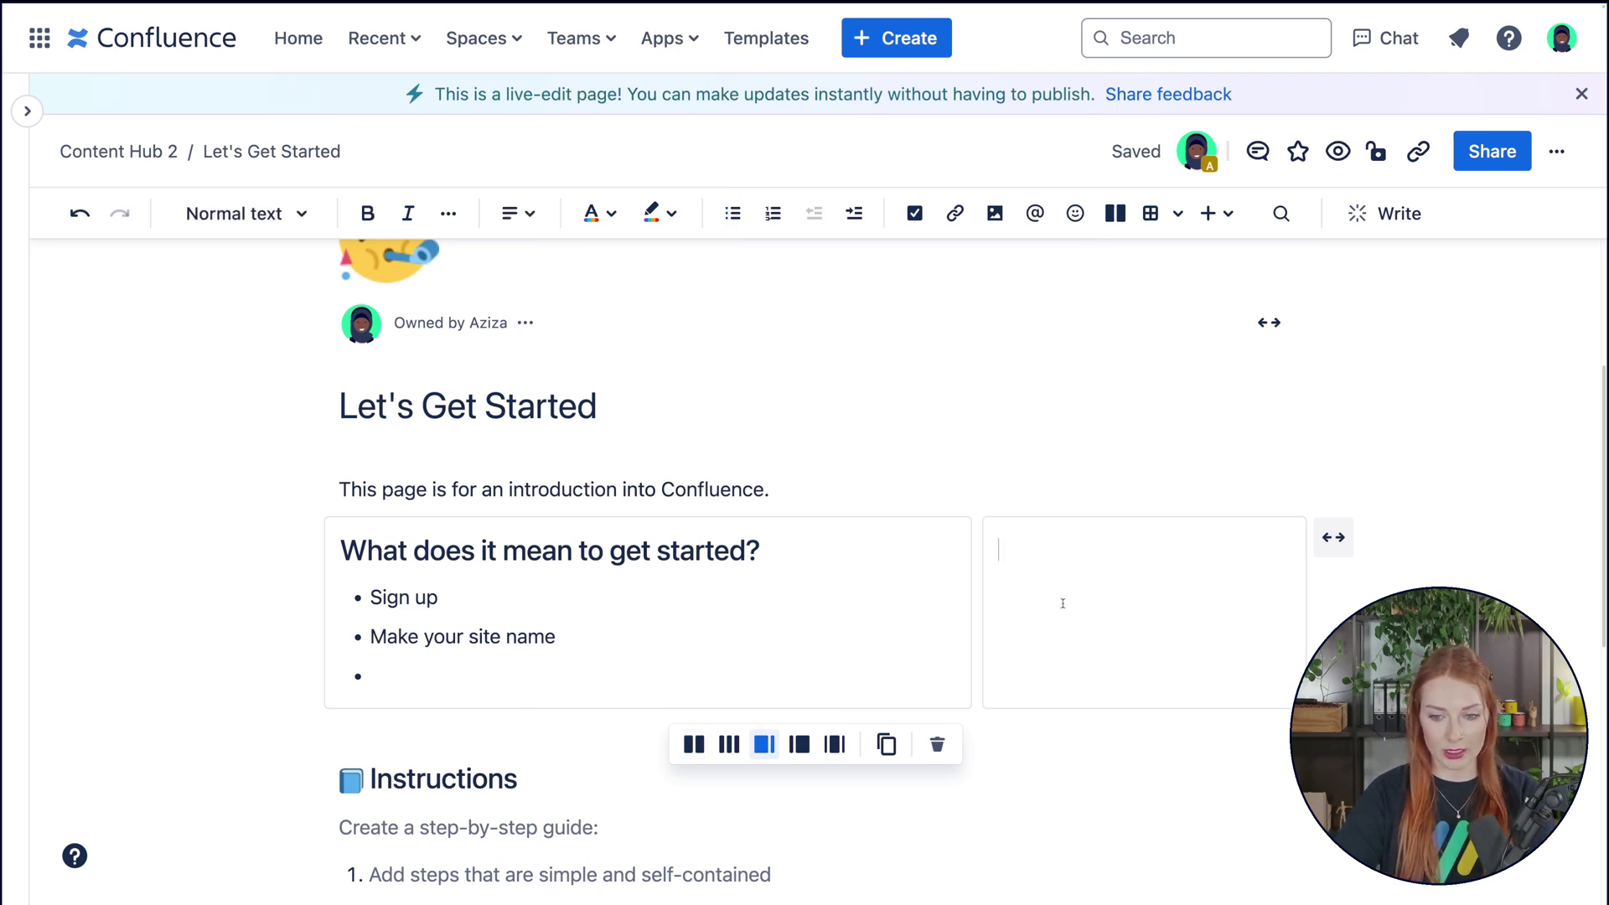
pyautogui.click(999, 223)
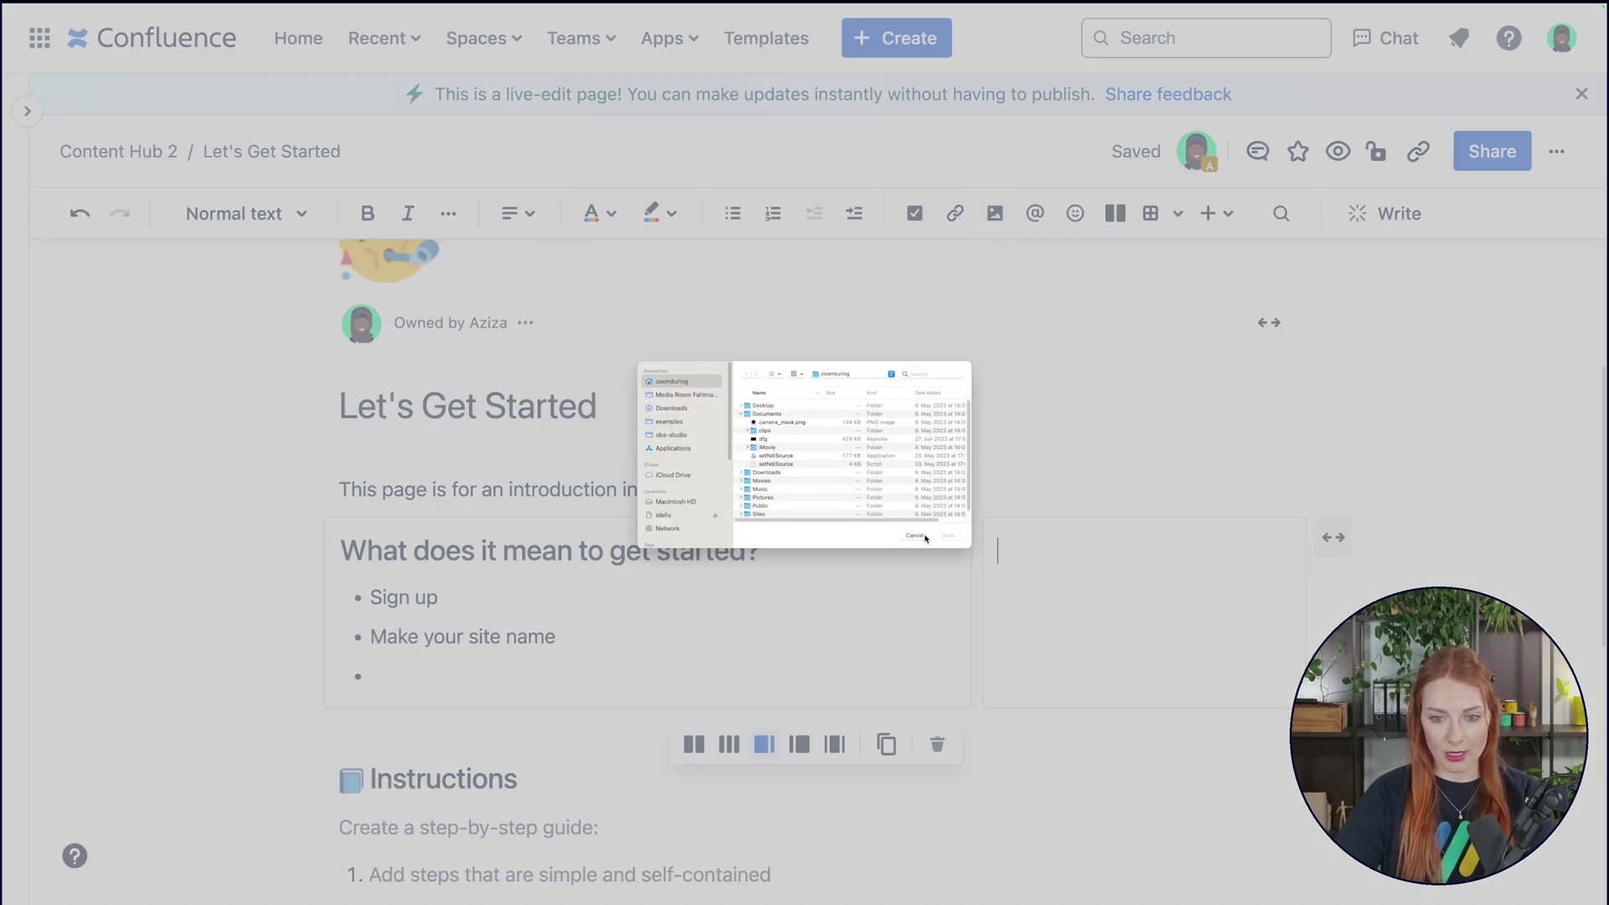
pyautogui.click(914, 536)
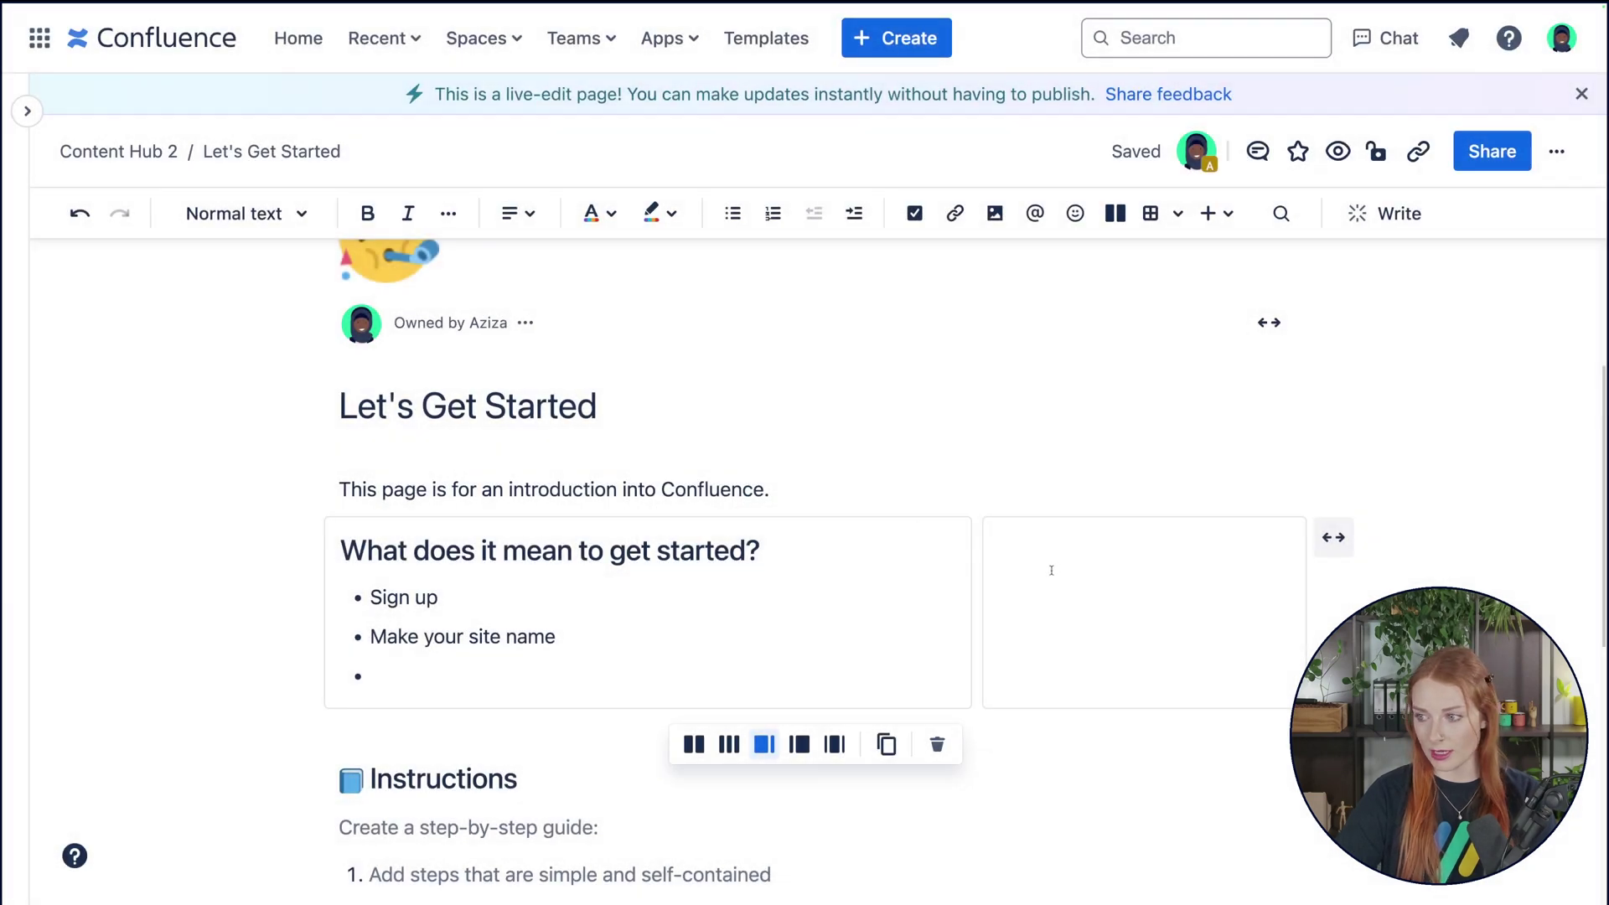
pyautogui.moveTo(370, 637); pyautogui.dragTo(556, 637)
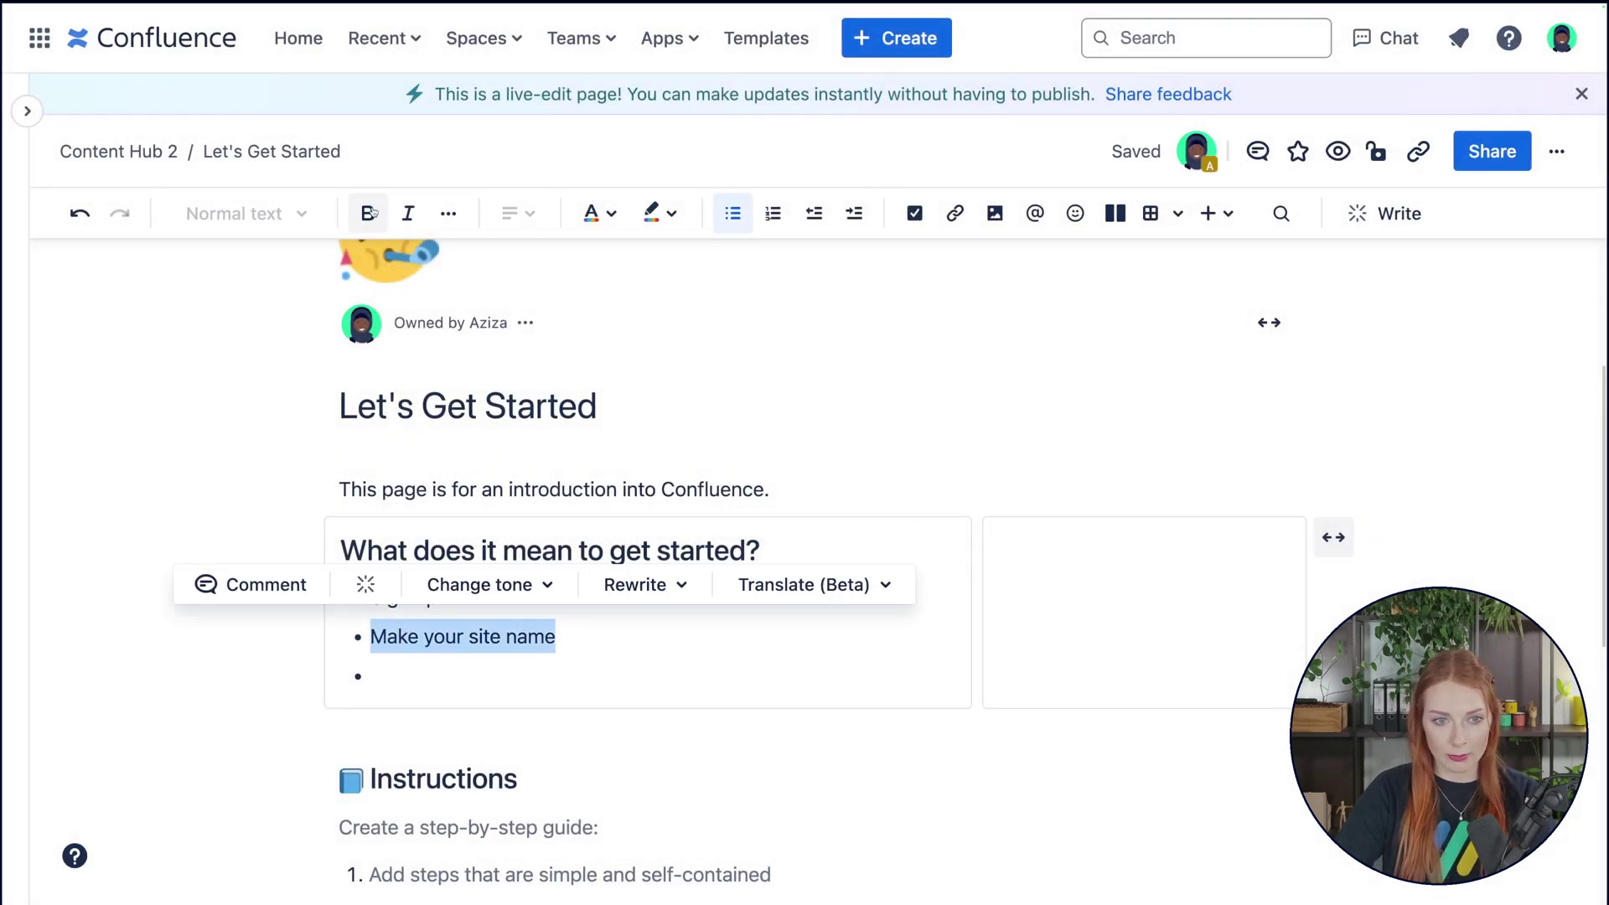
pyautogui.click(370, 213)
pyautogui.click(630, 659)
pyautogui.moveTo(491, 600); pyautogui.dragTo(369, 598)
pyautogui.click(448, 213)
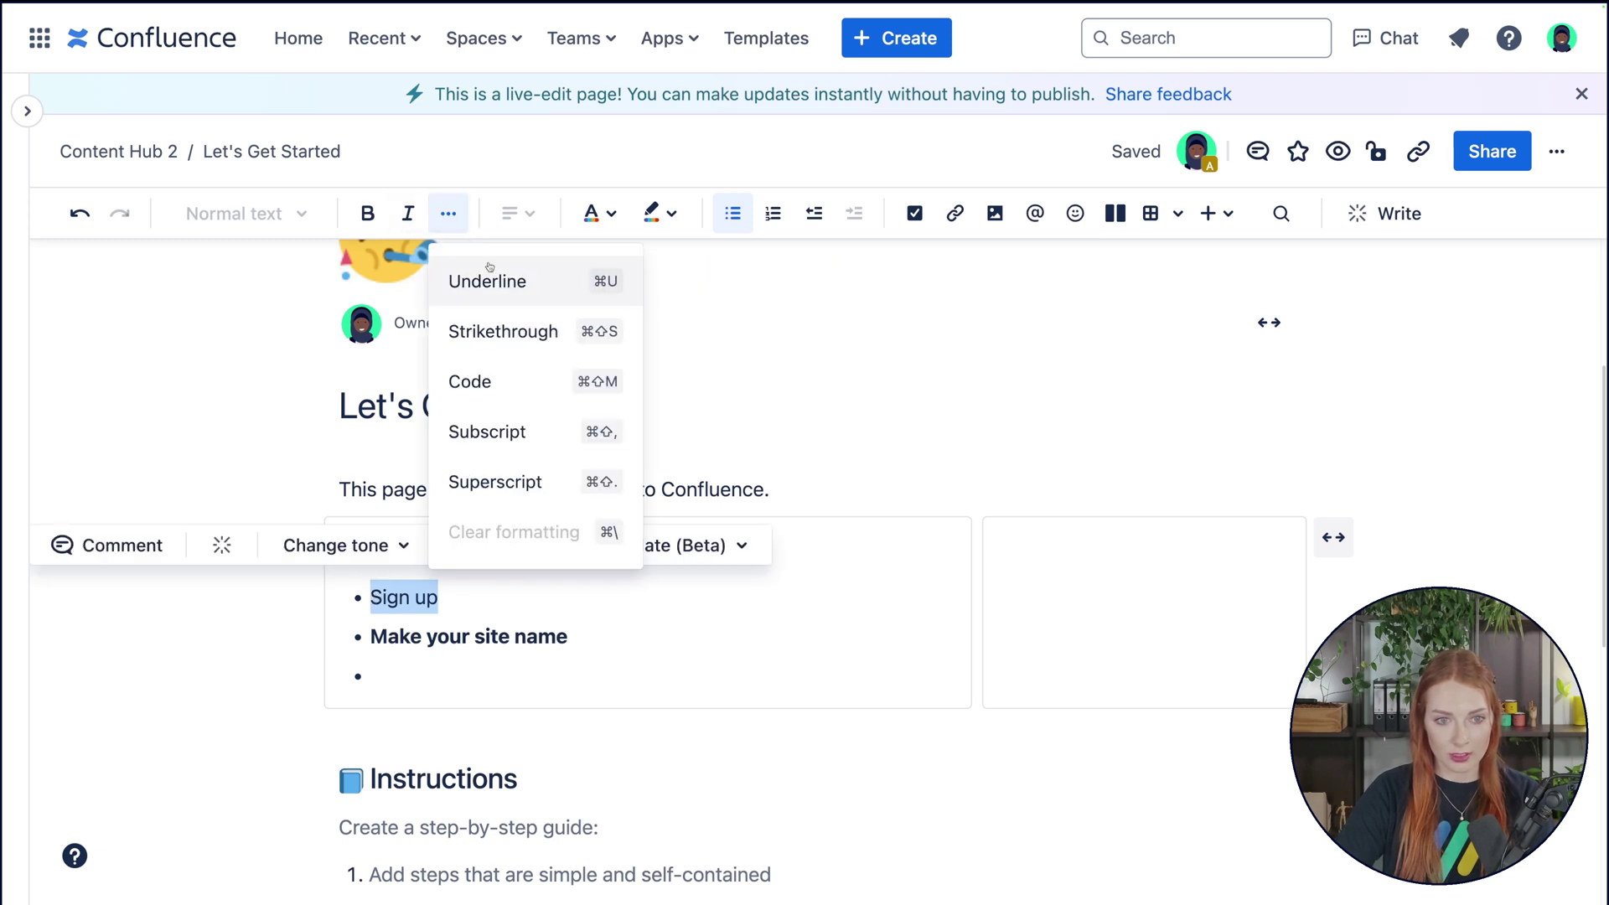
pyautogui.click(513, 332)
pyautogui.click(612, 645)
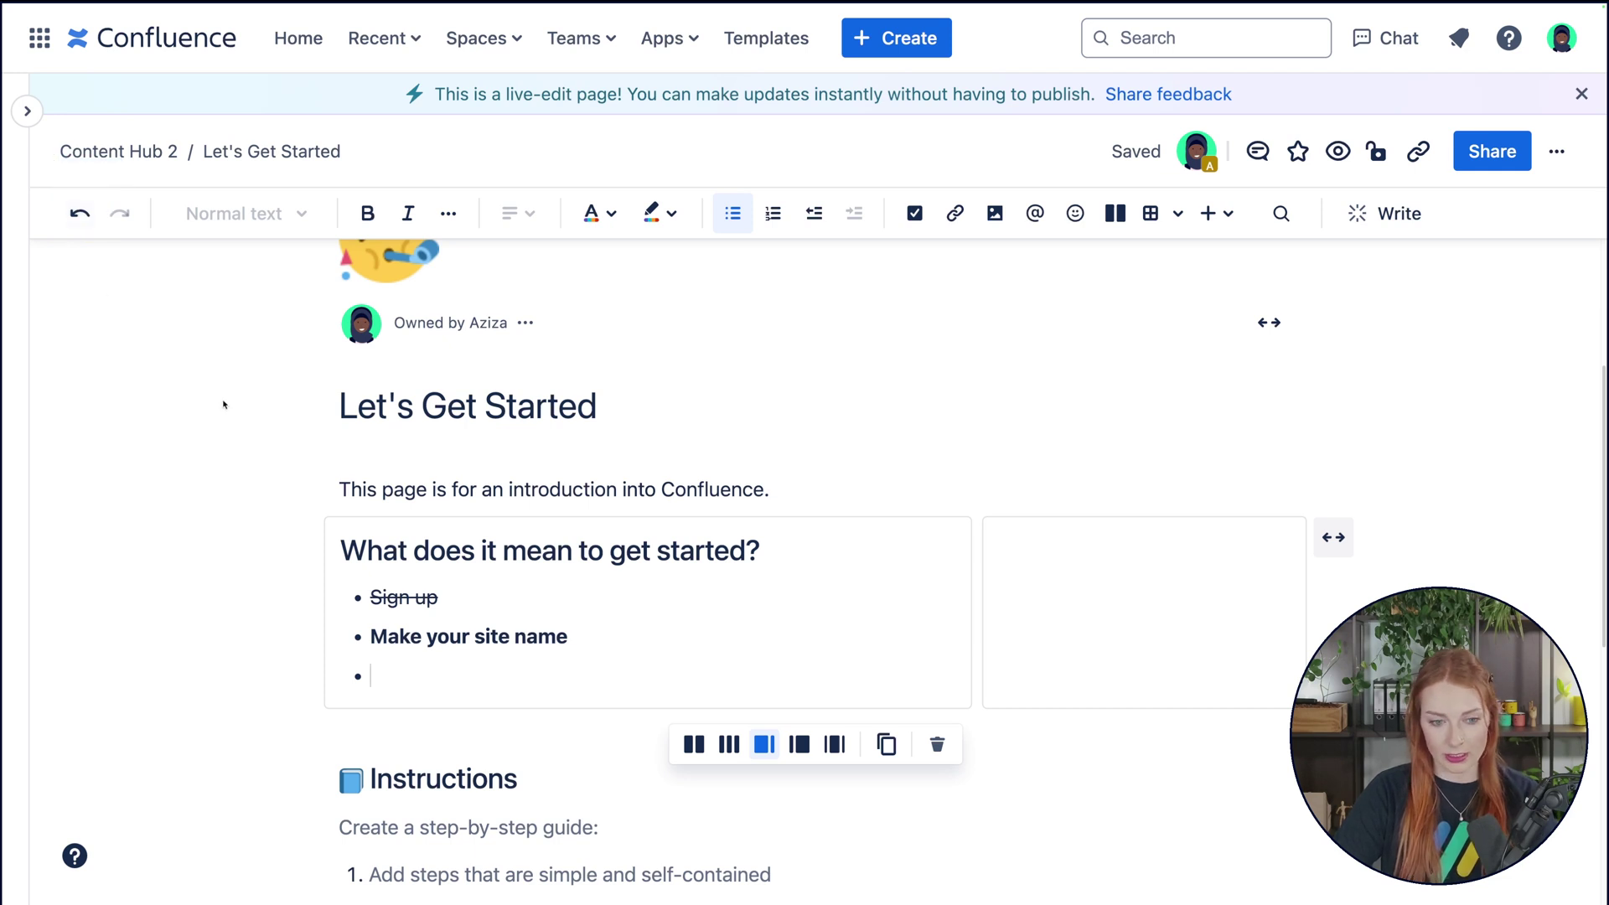
pyautogui.press('super+z')
pyautogui.press('super+z')
pyautogui.press('super+z')
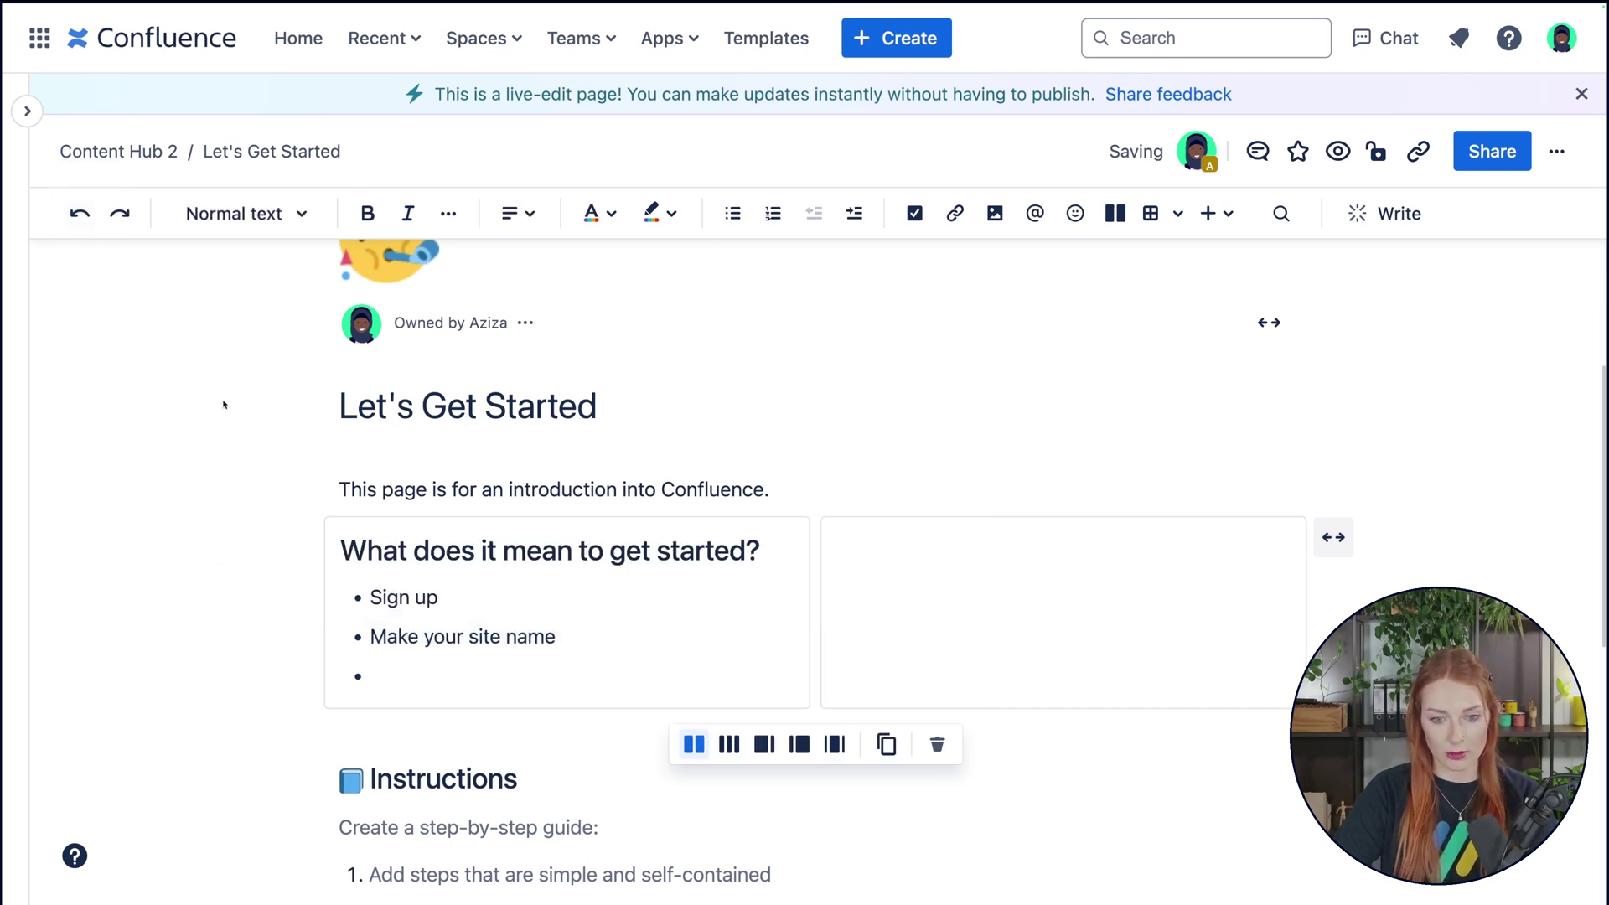
pyautogui.press('super+z')
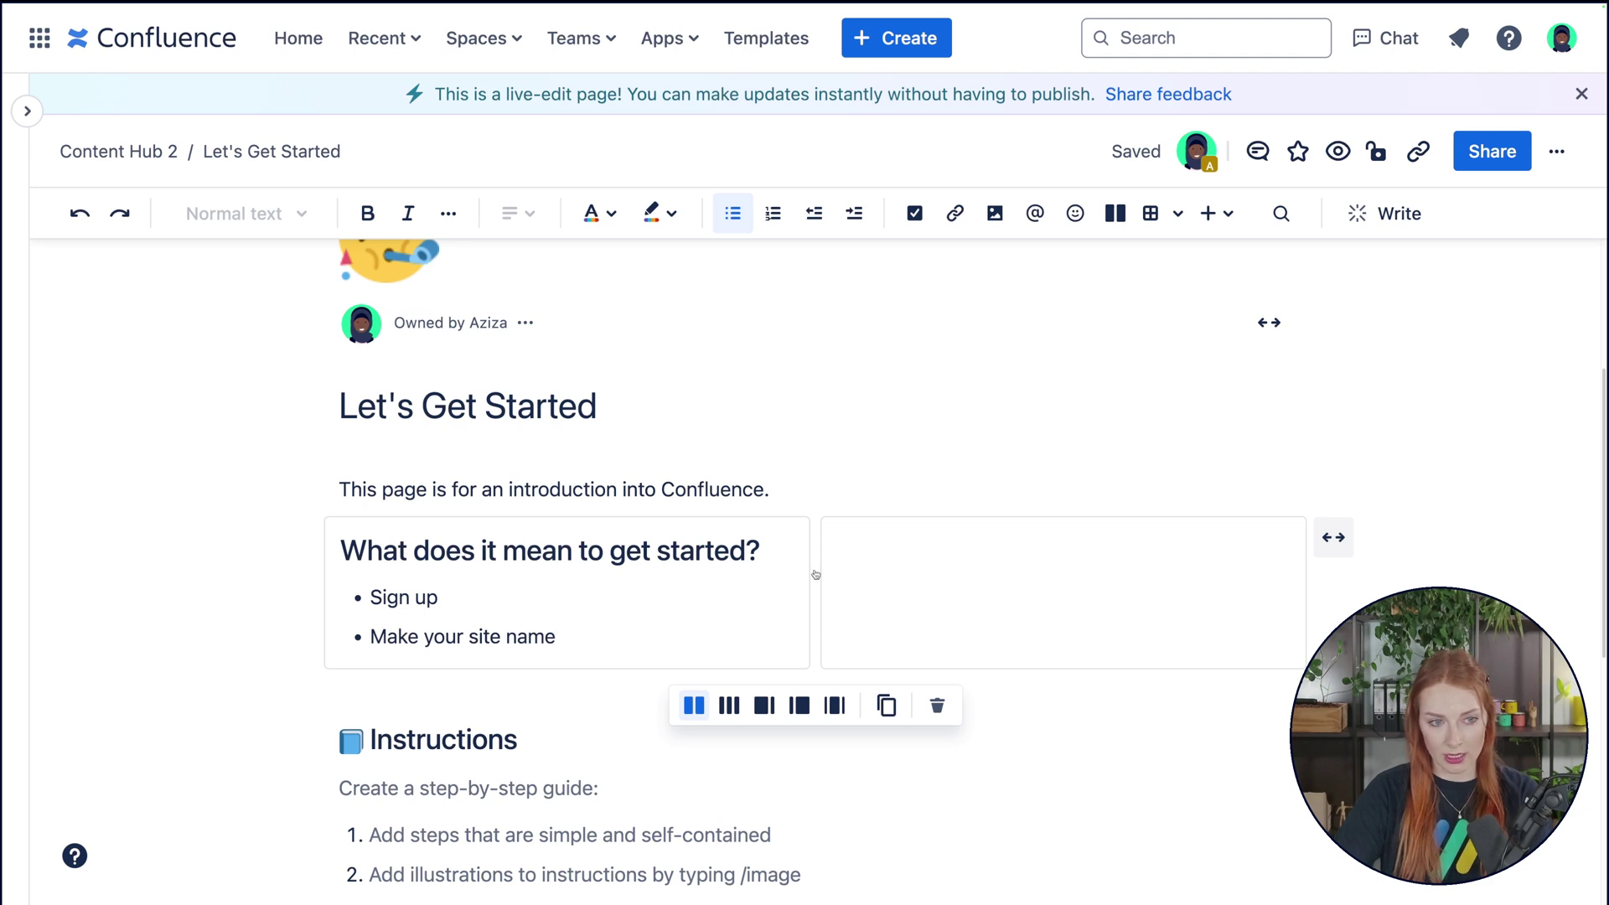
# - Redo the undone edits to restore the wide left column, then clear the empty bullet
pyautogui.click(119, 215)
pyautogui.click(119, 214)
pyautogui.click(119, 216)
pyautogui.click(119, 219)
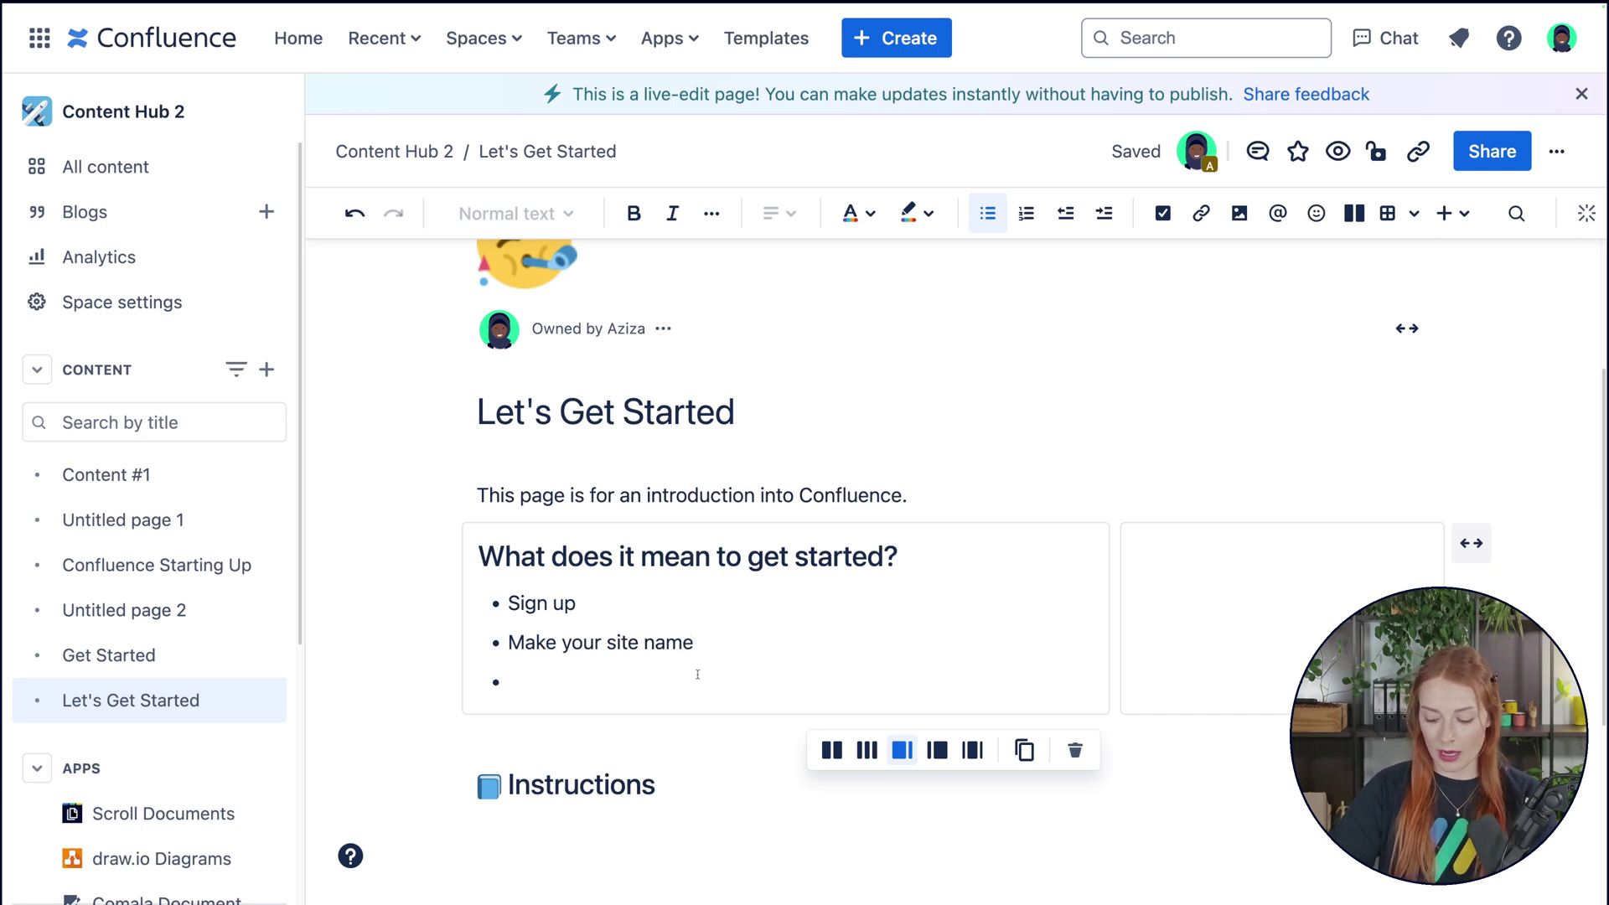
pyautogui.press('BackSpace')
# - Paste the copied screenshot into the narrow right column with the caption 'Blue example'
pyautogui.click(1178, 597)
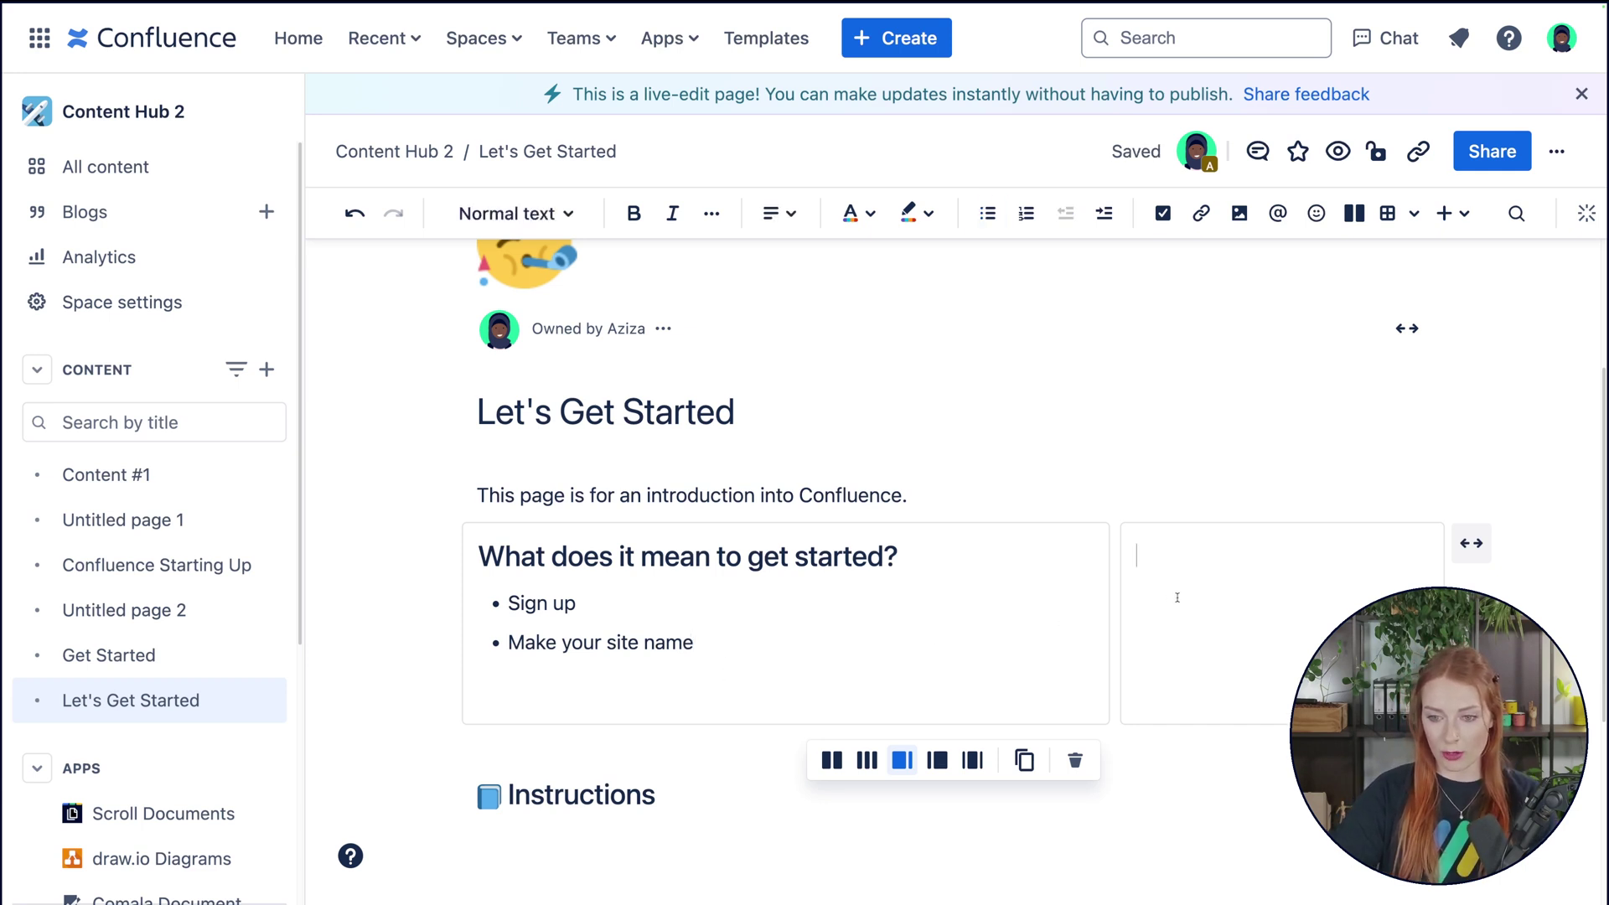
pyautogui.rightClick(1221, 572)
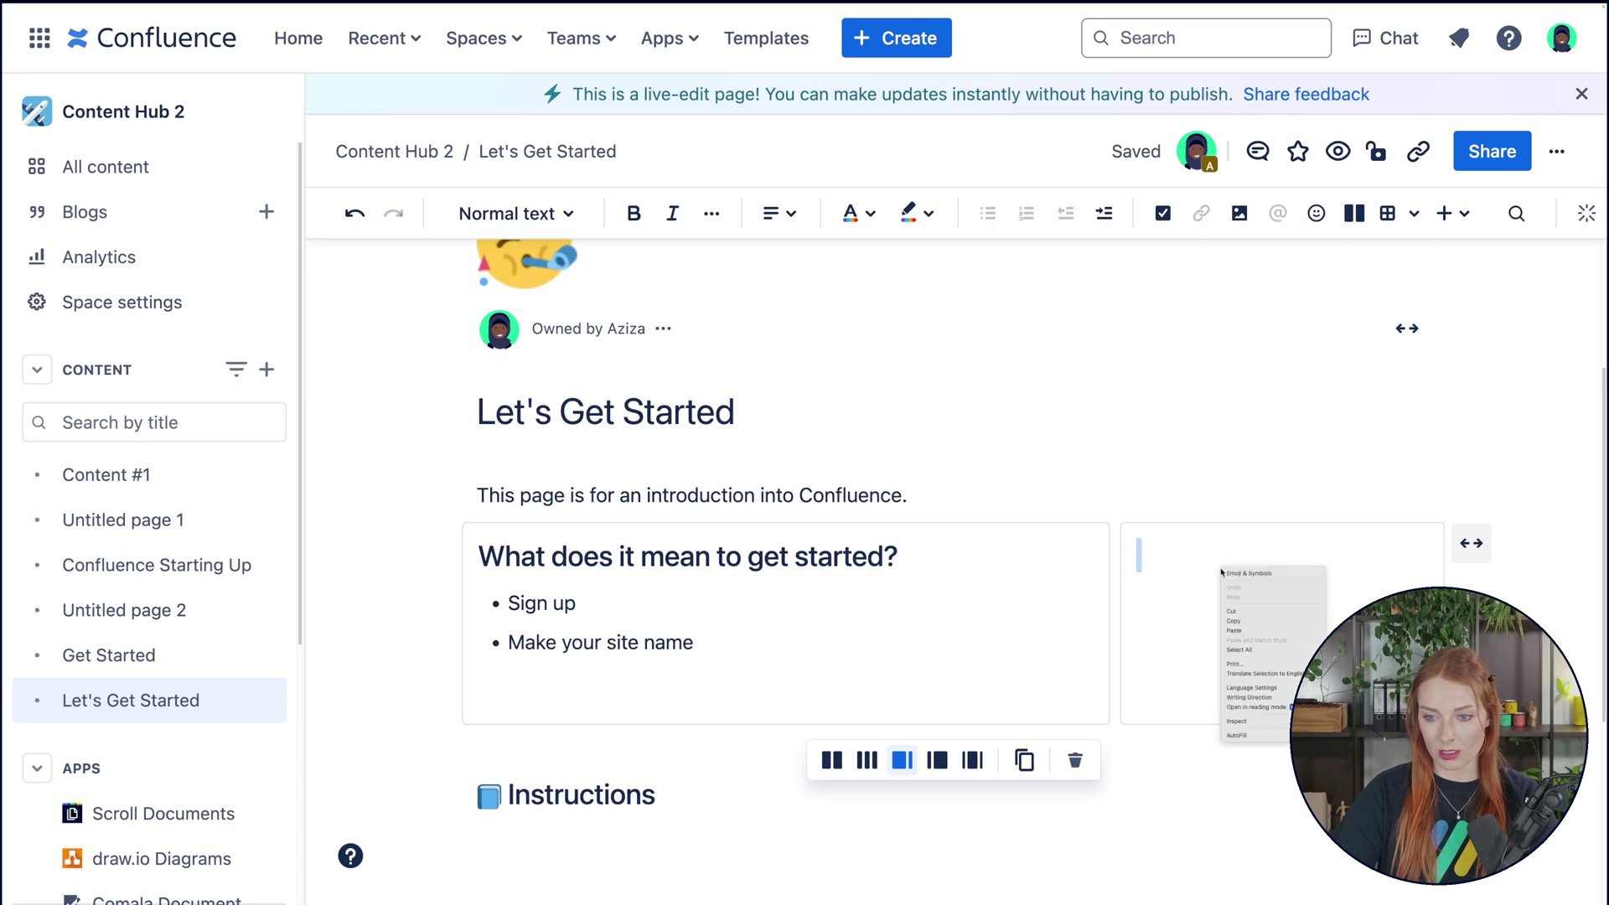
pyautogui.click(1241, 630)
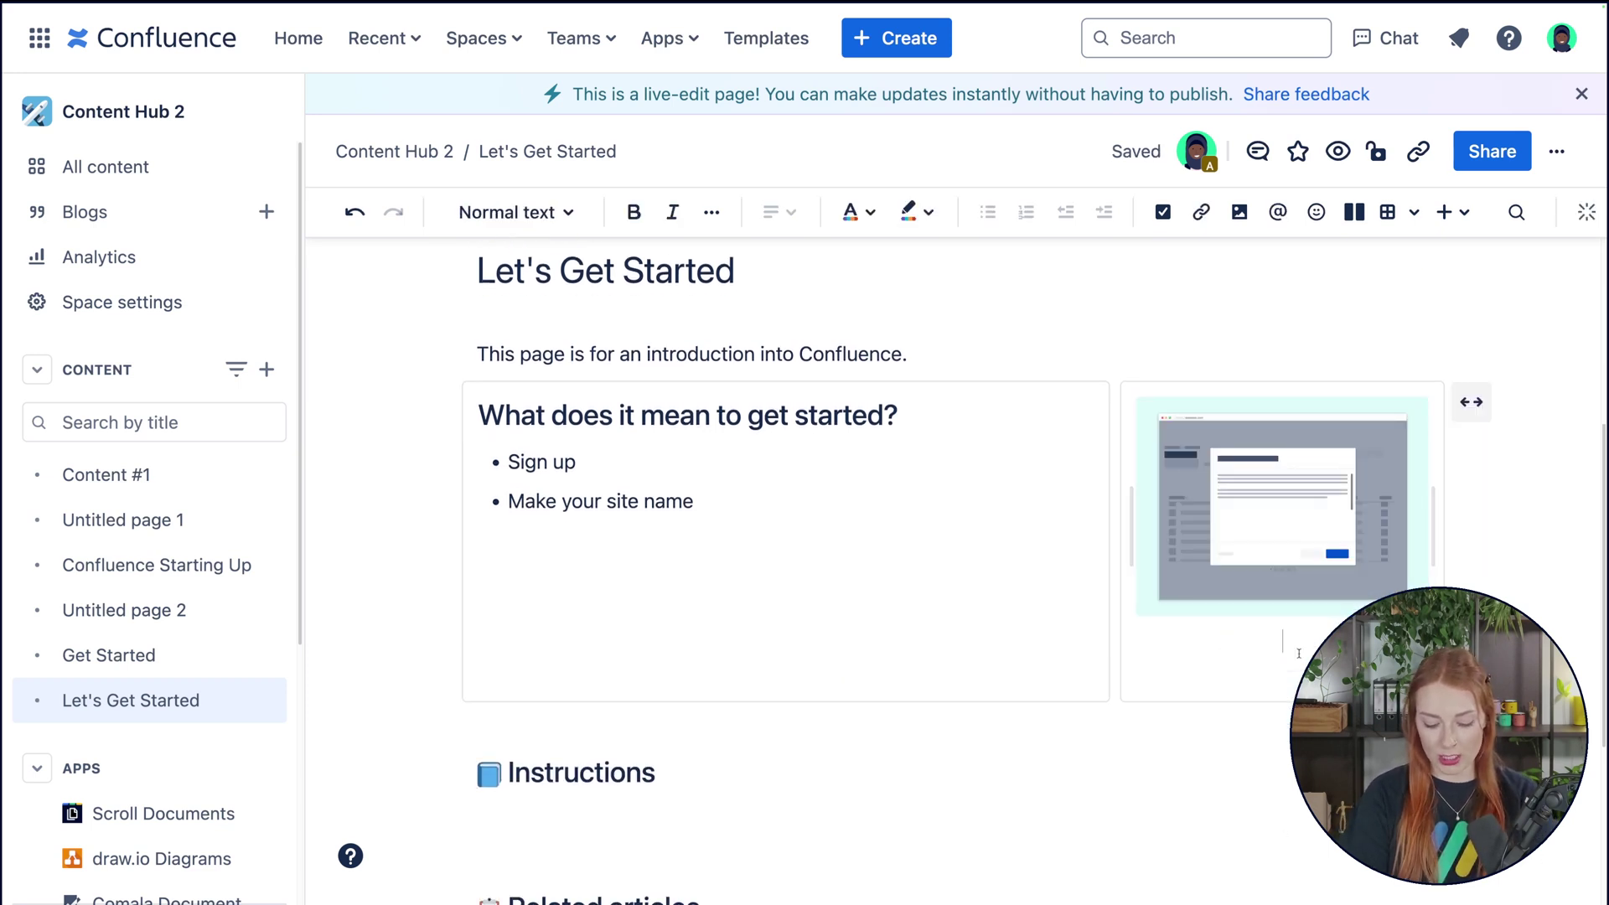
pyautogui.write('Blu')
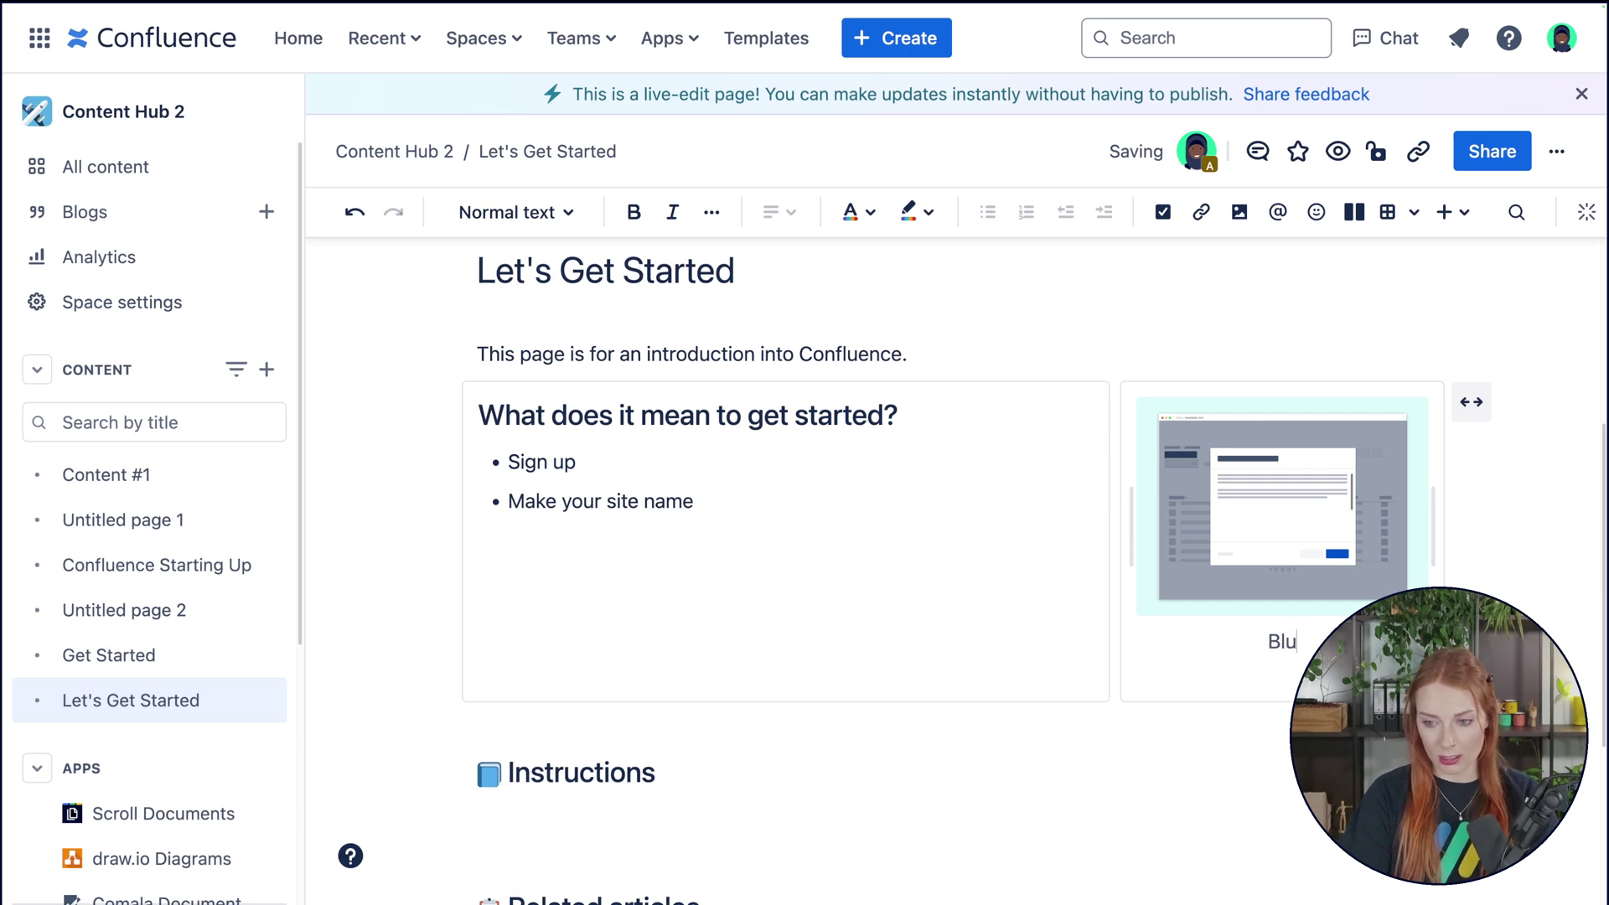
pyautogui.write('e example')
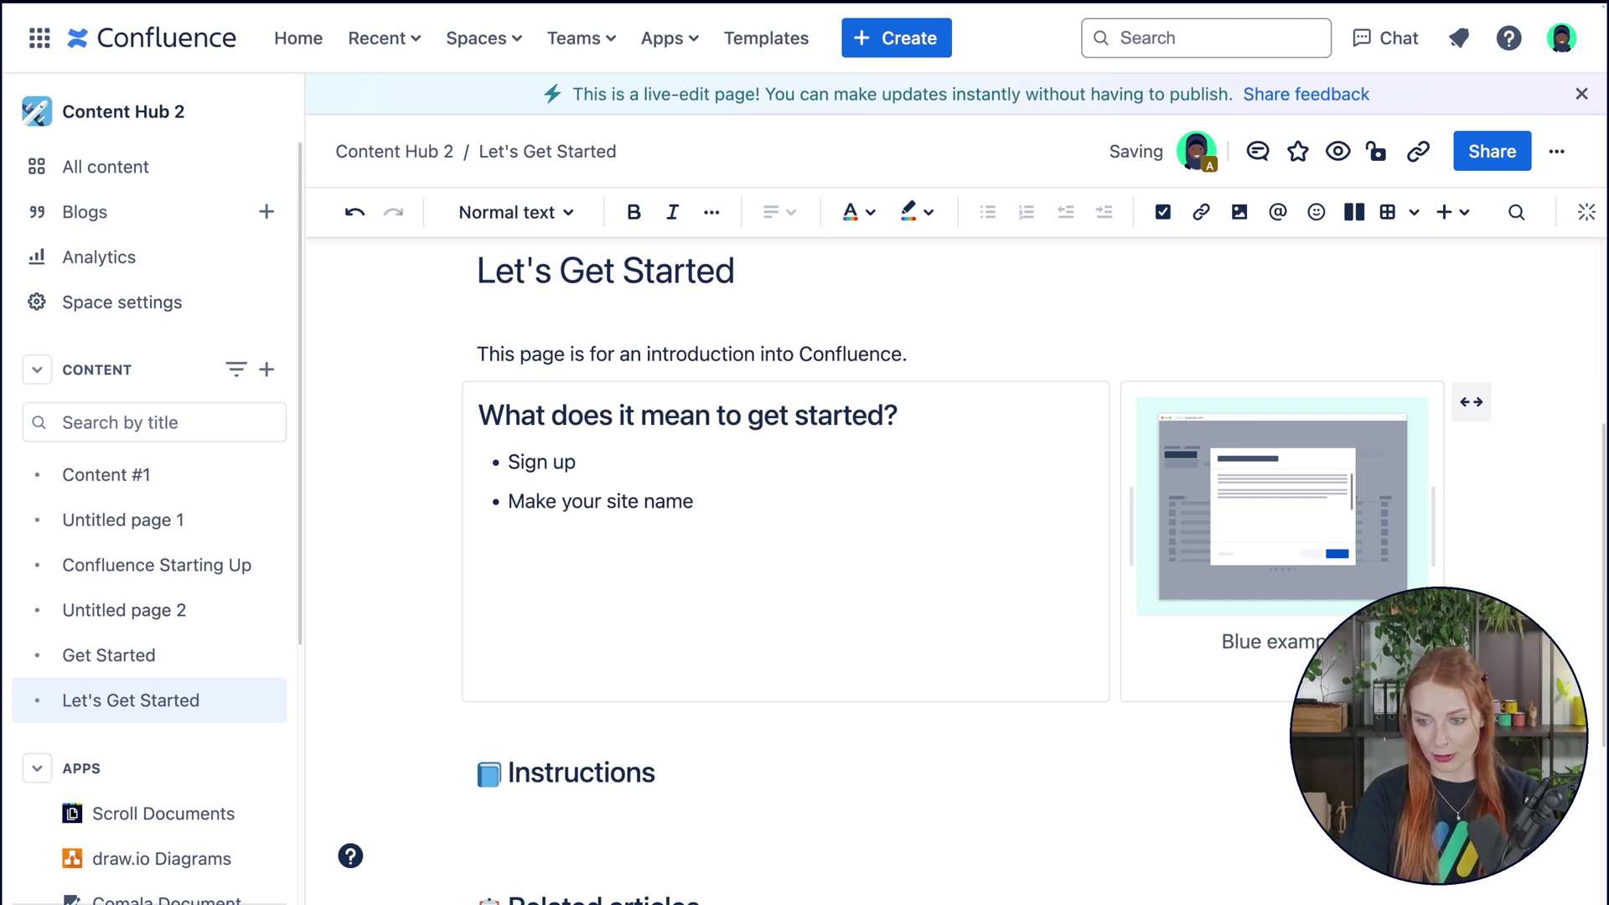
pyautogui.scroll(3, 955, 570)
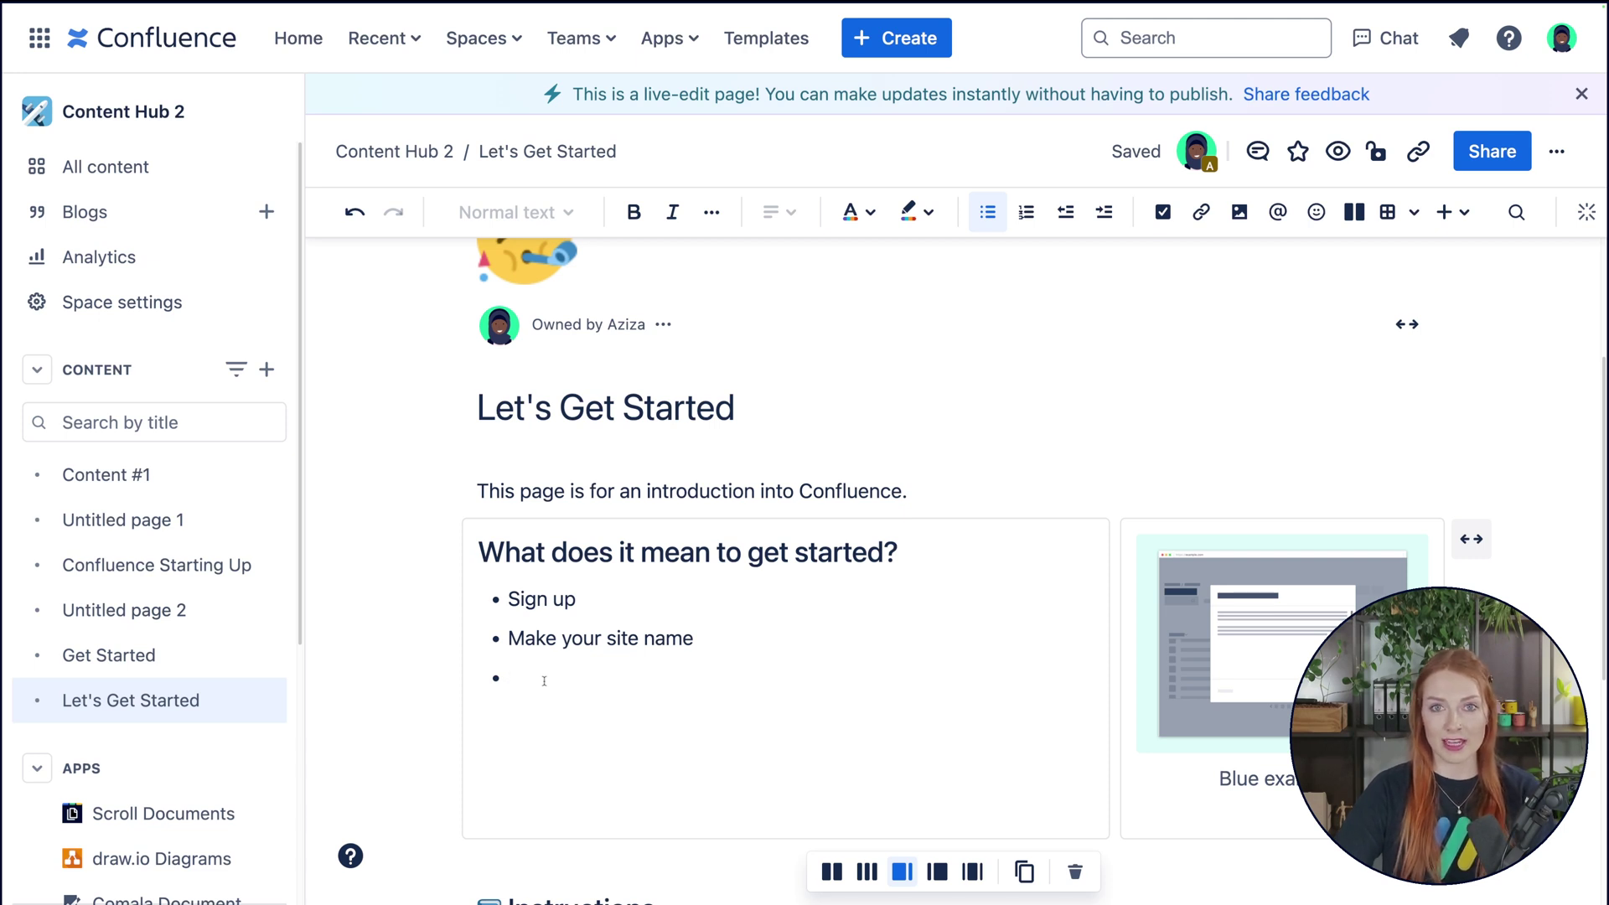
# - Leave the page editor for the Content Hub 2 Home page, showing Let's Get Started in the tree
pyautogui.moveTo(213, 708)
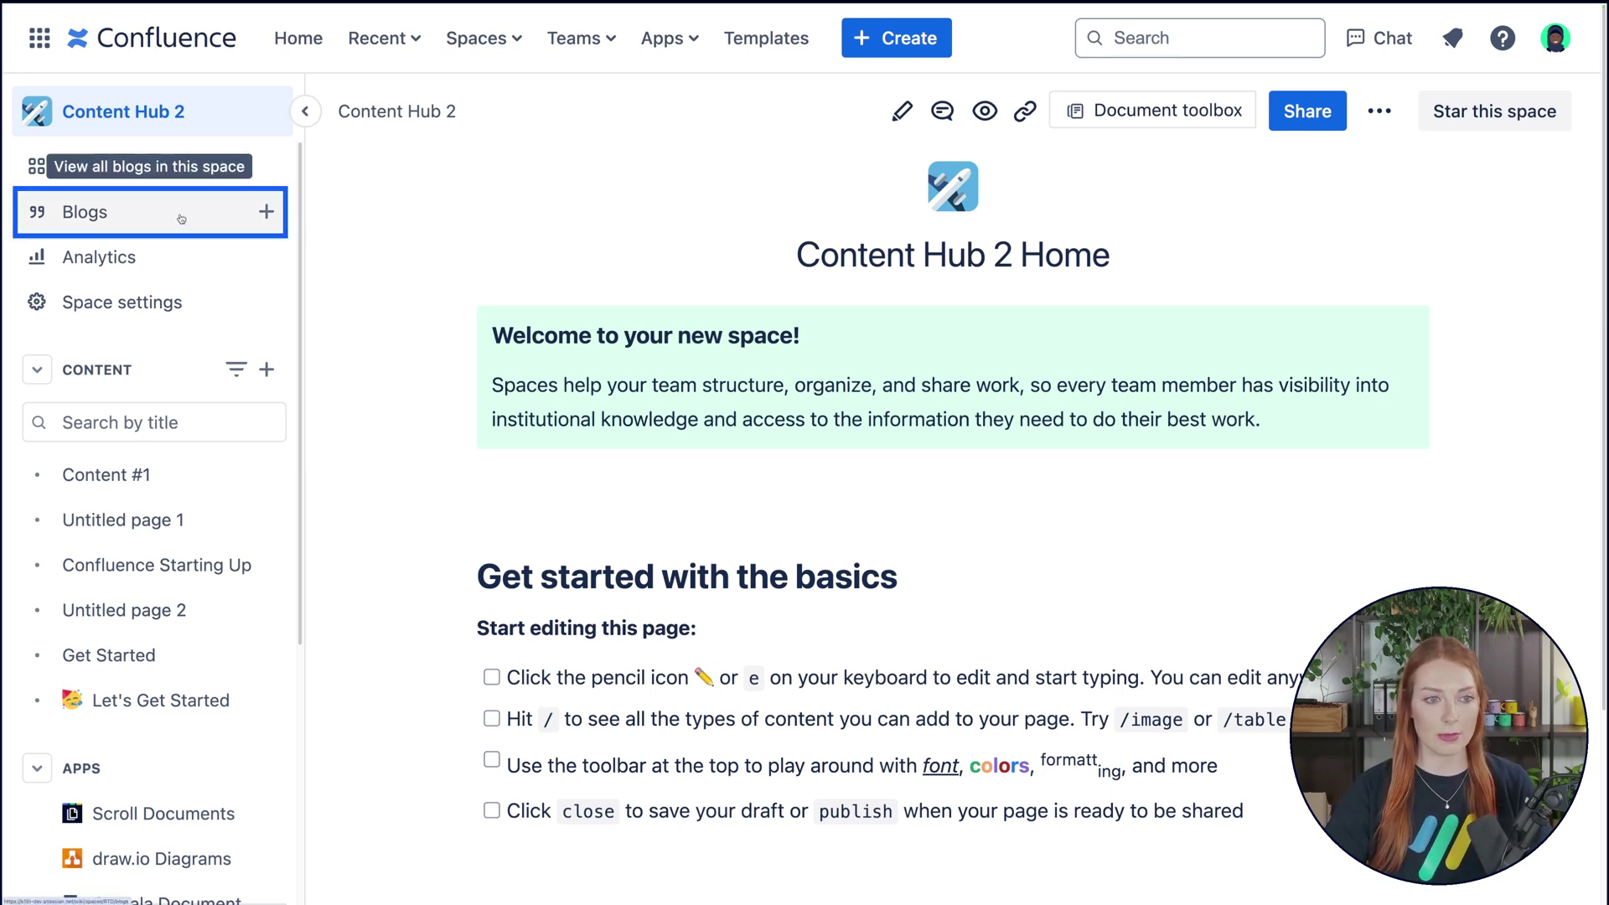
# - From the Content Hub 2 Blogs section, start a new blank blog post draft
pyautogui.click(181, 219)
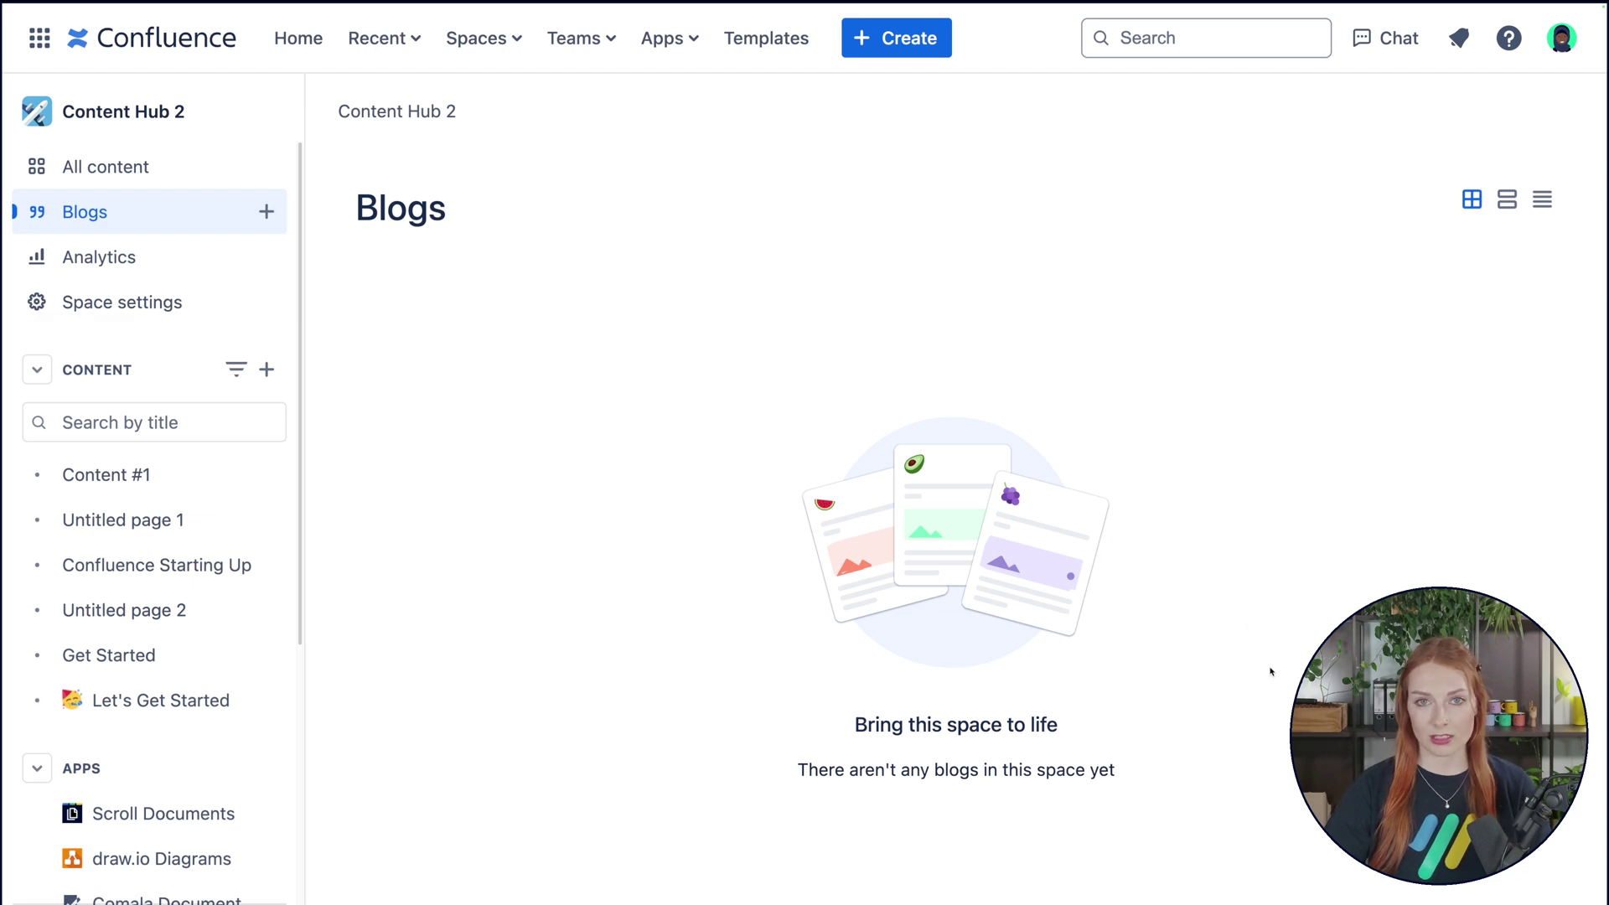
pyautogui.click(267, 212)
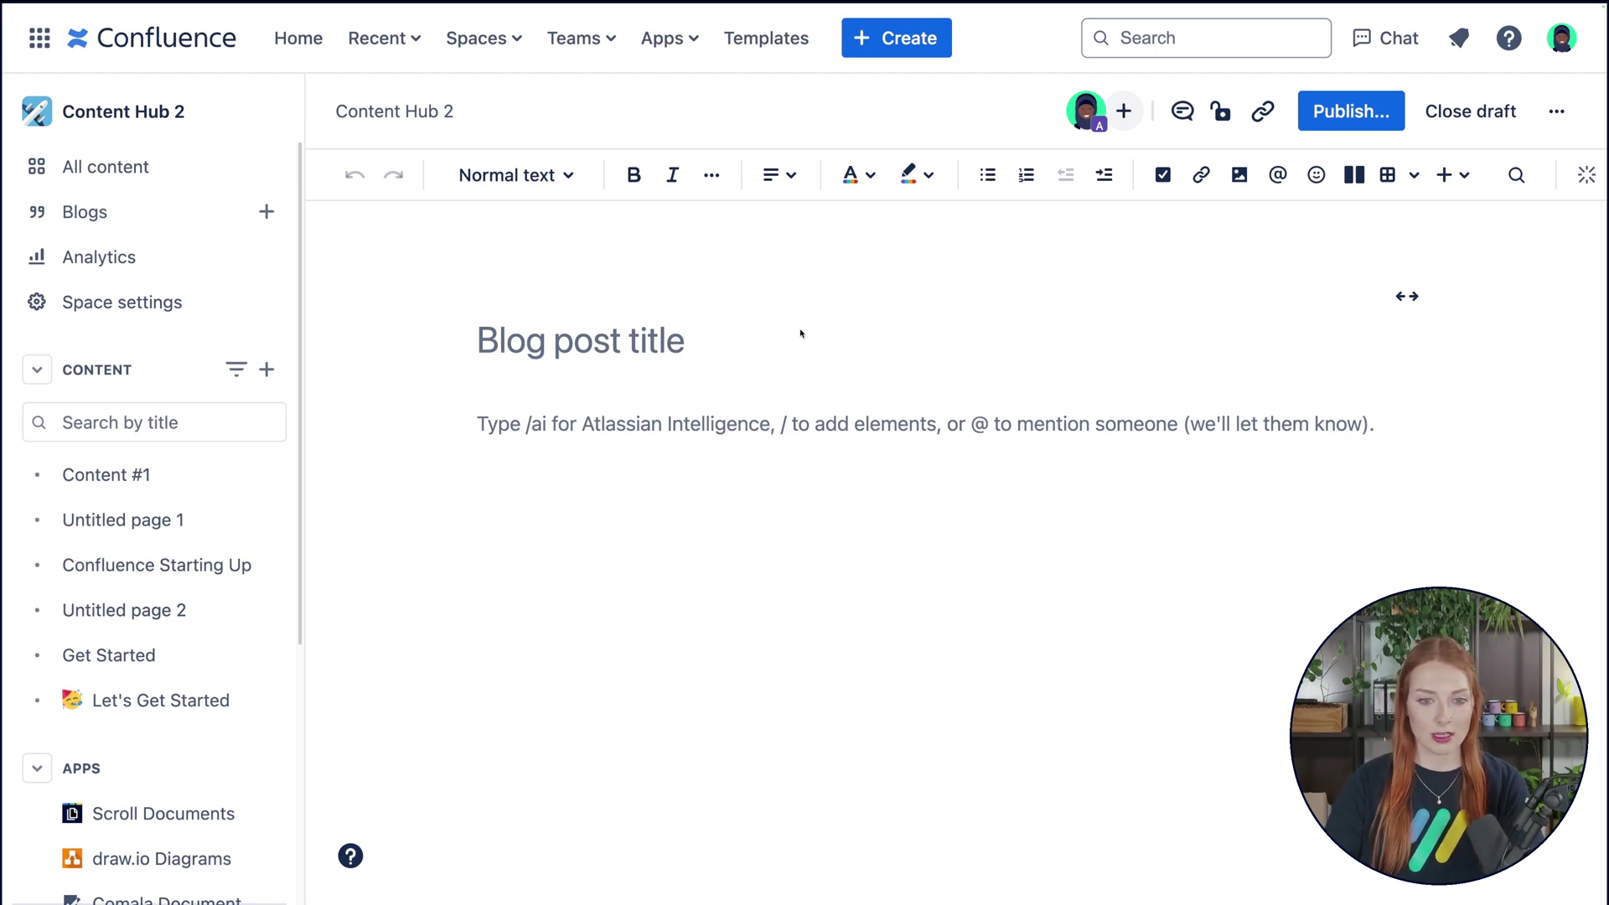
# - Title the blog post 'Welcome Team' and publish it with an empty body
pyautogui.click(763, 349)
pyautogui.write('Welcome Team')
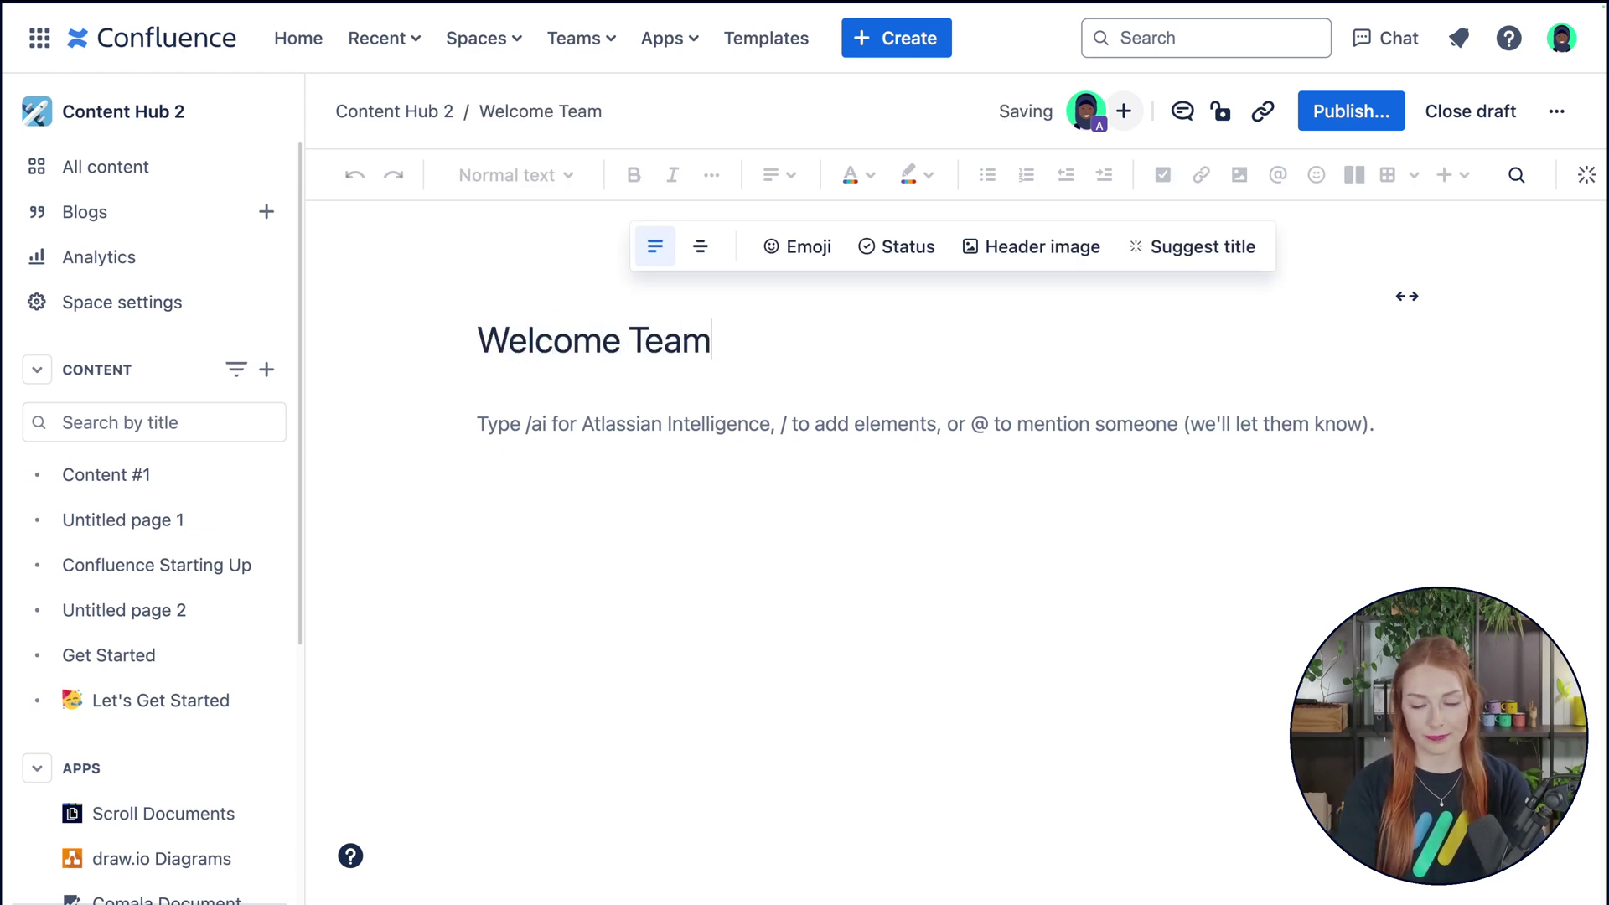
pyautogui.press('Return')
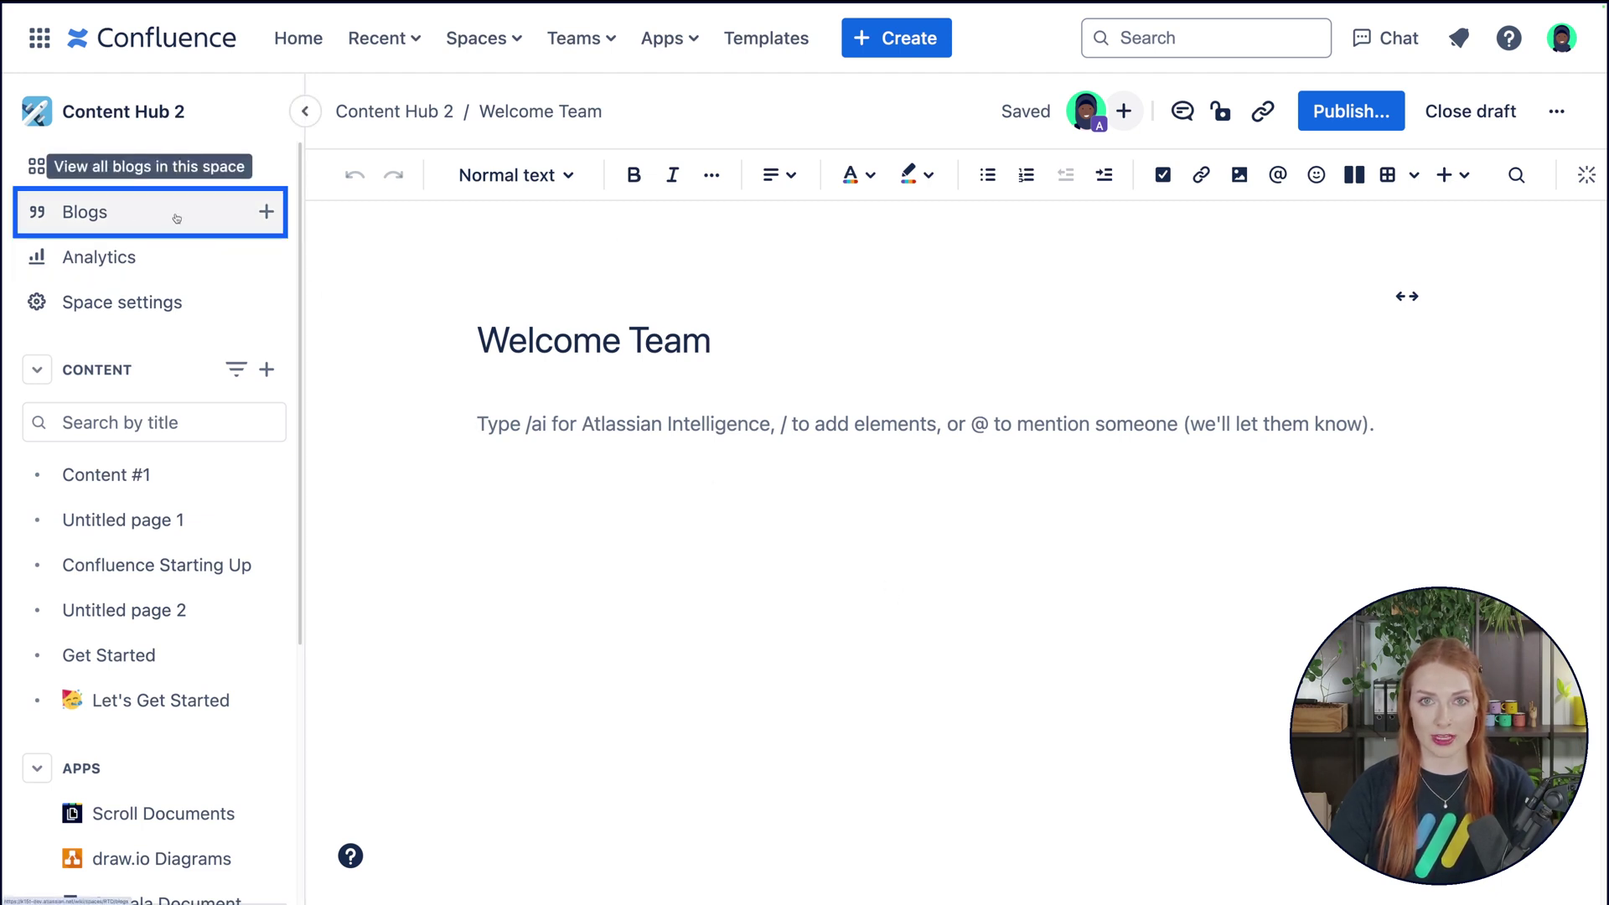
pyautogui.click(1335, 115)
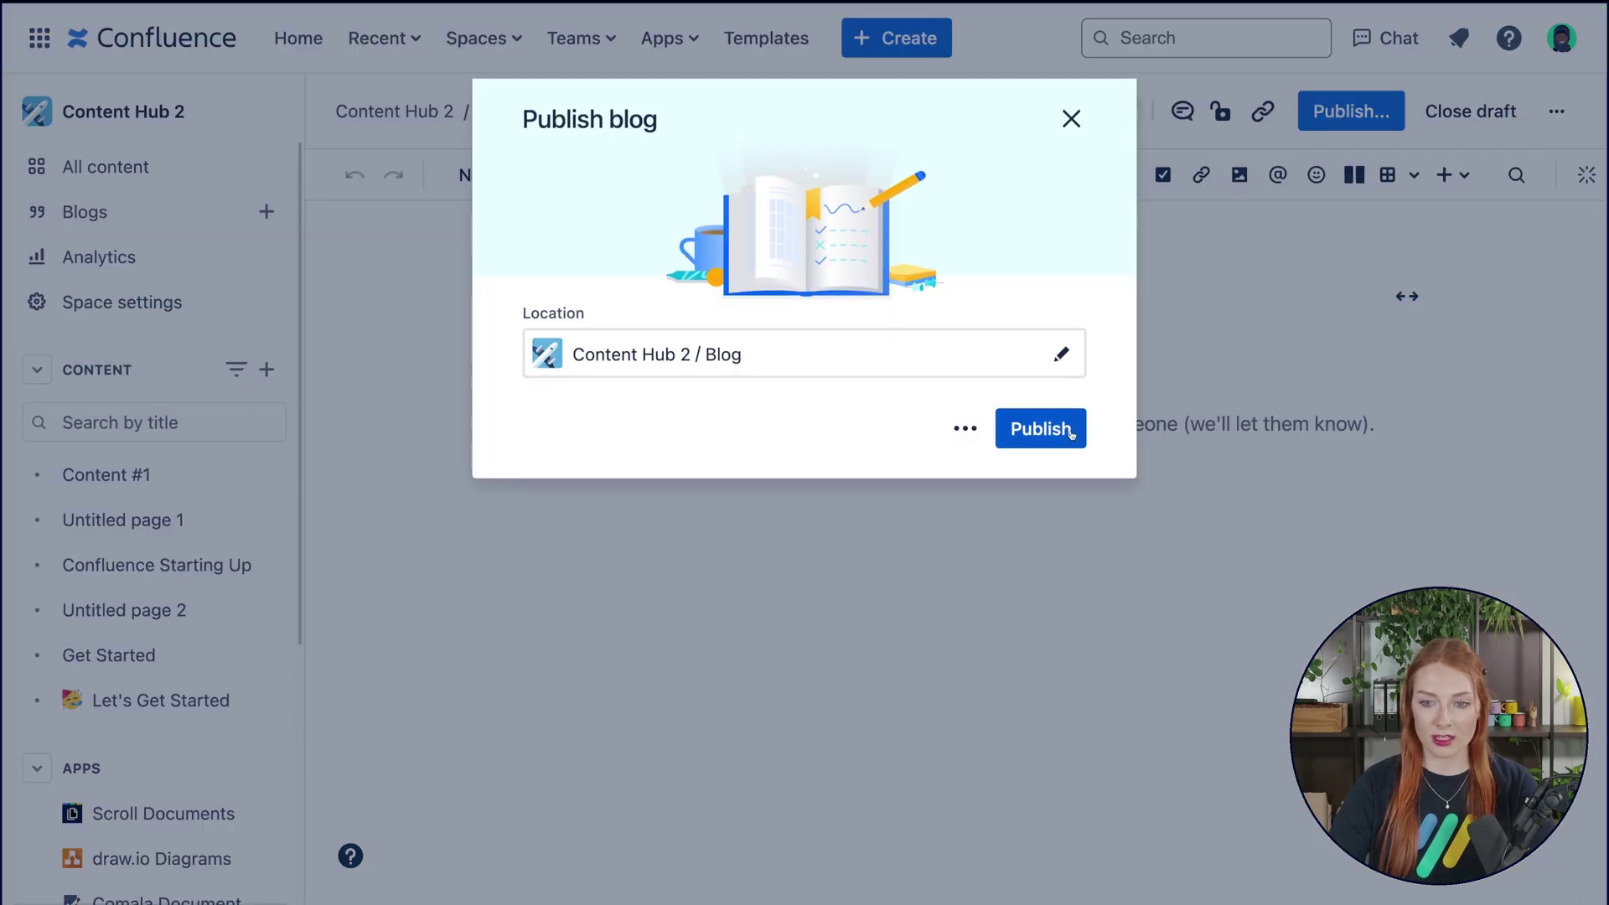
pyautogui.click(1072, 434)
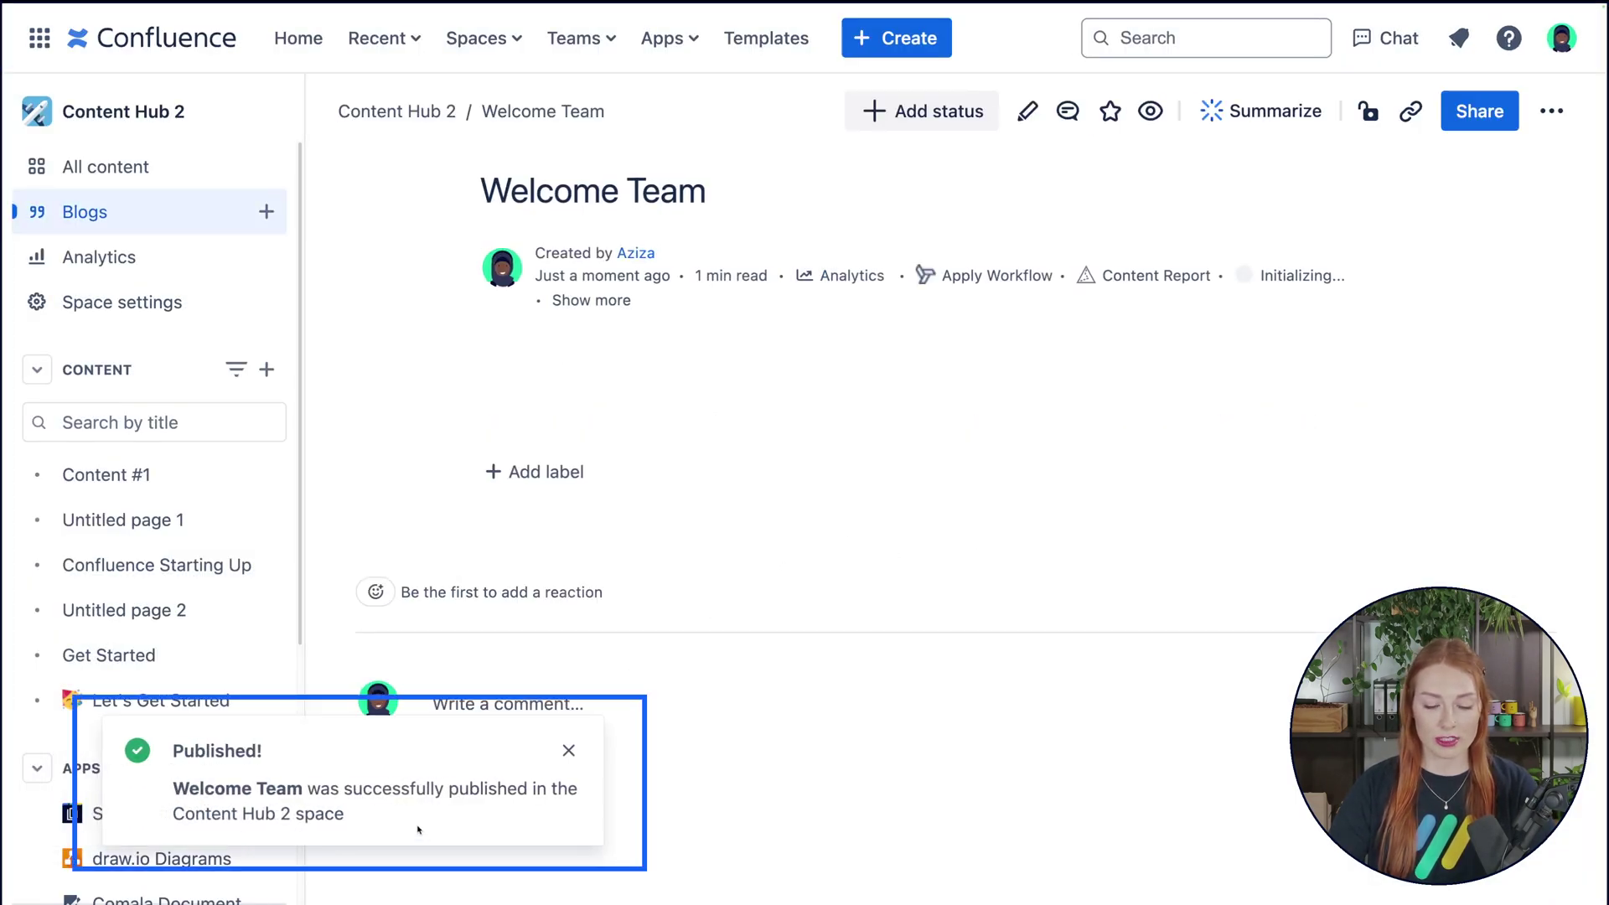
# - Show the Content Hub 2 Blogs list, with Welcome Team as the single 2024 post
pyautogui.click(134, 222)
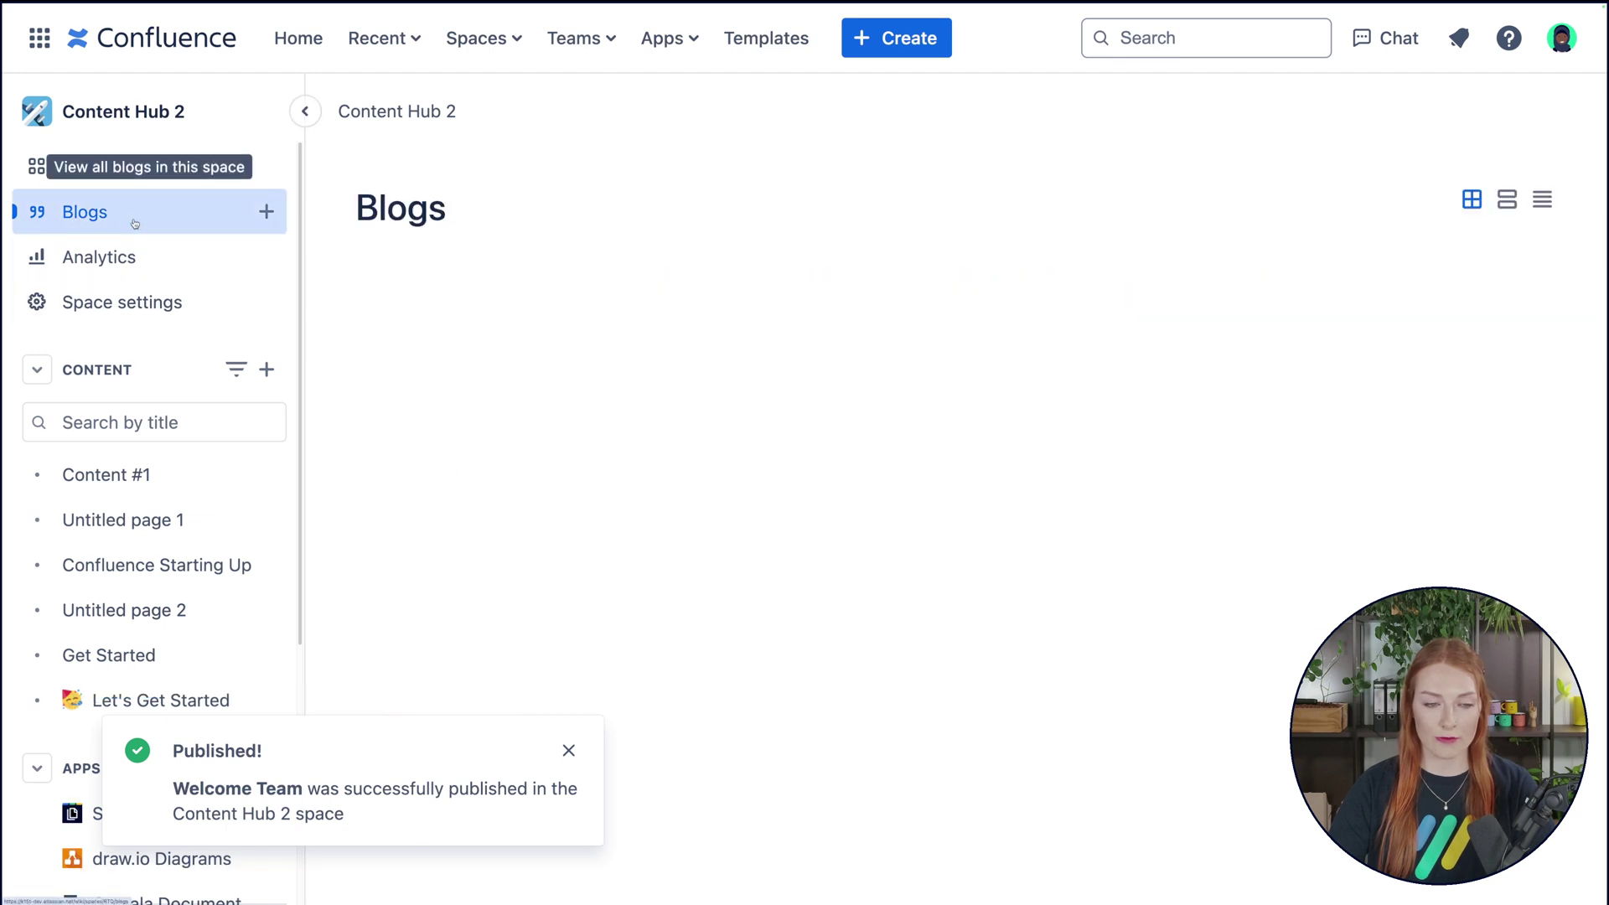
pyautogui.moveTo(621, 452)
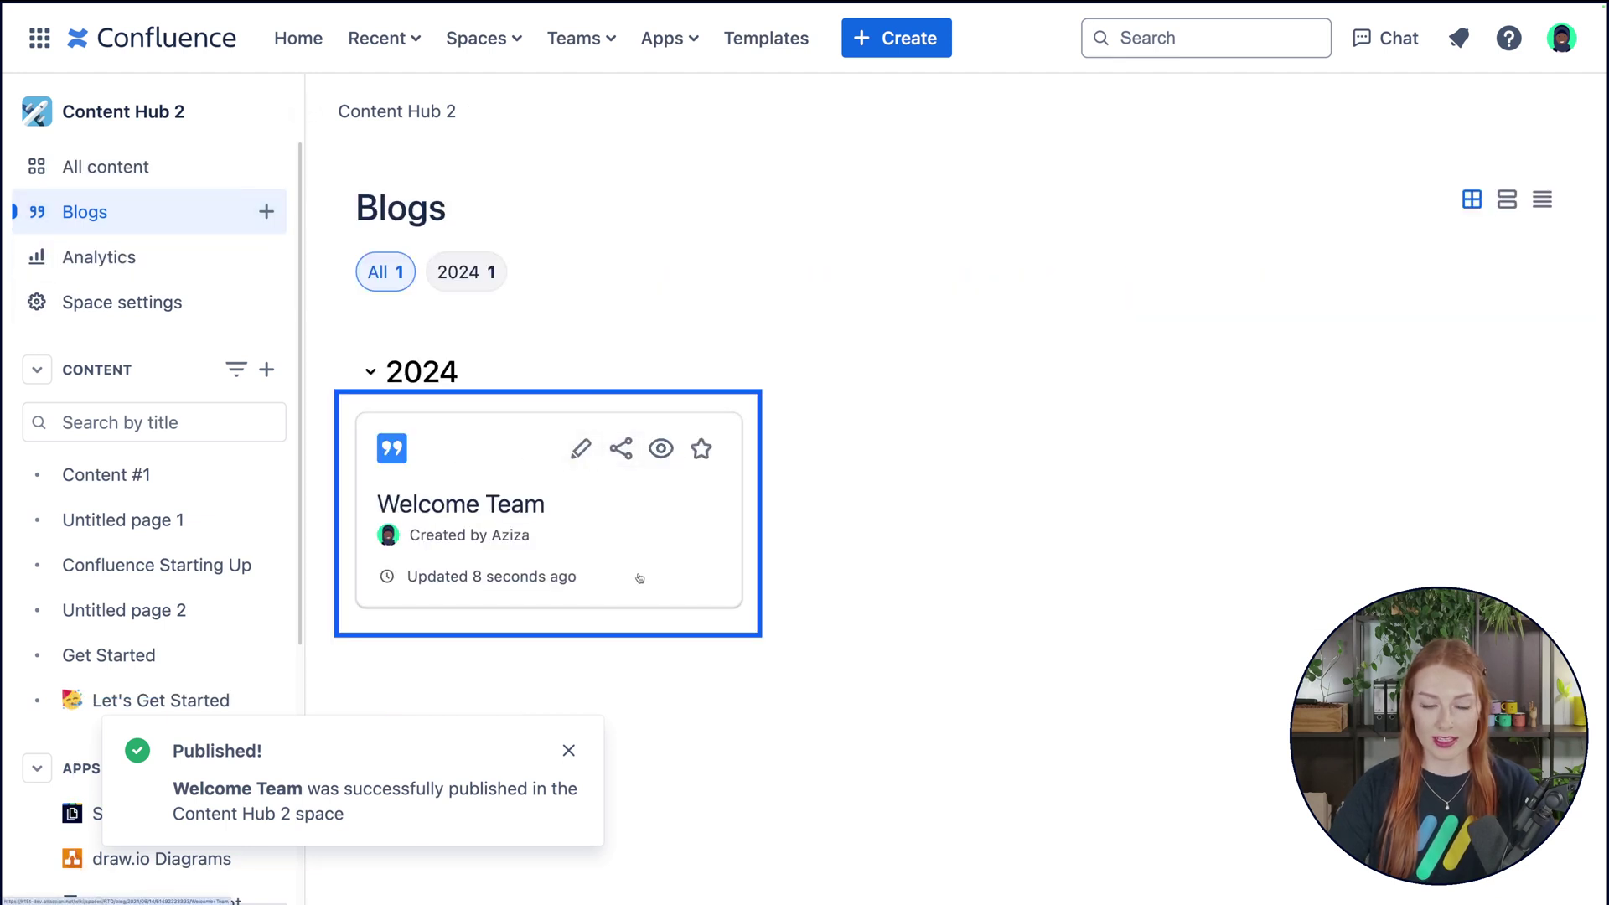